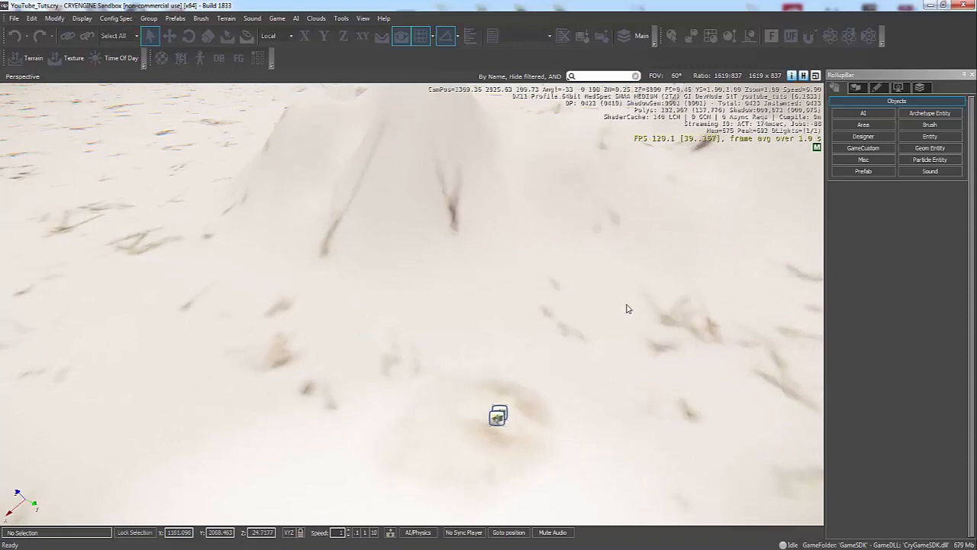
Look over the snow-covered terrain and its hills from several camera positions.
{"action": "right_click_drag", "start_coordinate": [583, 196], "coordinate": [608, 161]}
{"action": "key", "text": "w"}
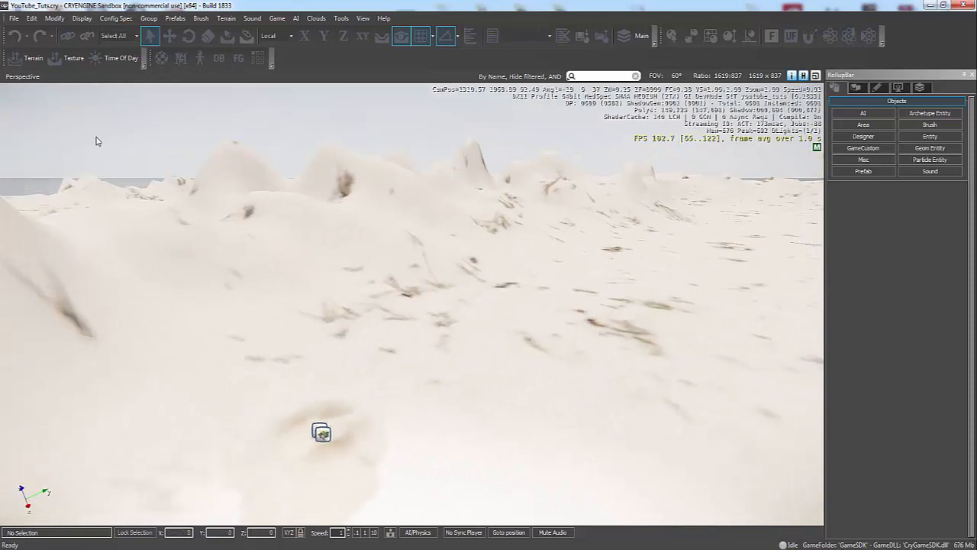
{"action": "mouse_move", "coordinate": [96, 140]}
{"action": "right_mouse_down"}
{"action": "mouse_move", "coordinate": [104, 141]}
{"action": "mouse_move", "coordinate": [95, 142]}
{"action": "right_mouse_up"}
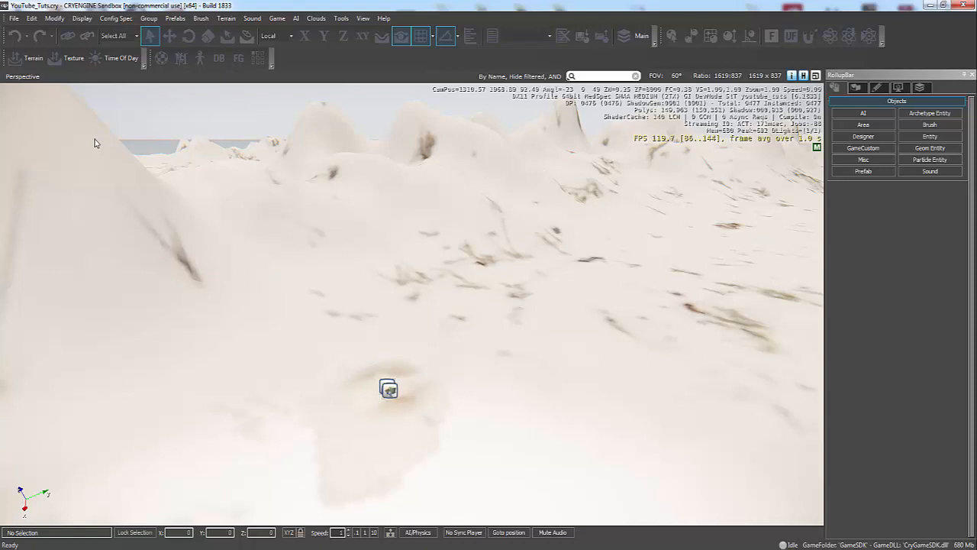
{"action": "right_click_drag", "start_coordinate": [95, 143], "coordinate": [68, 129]}
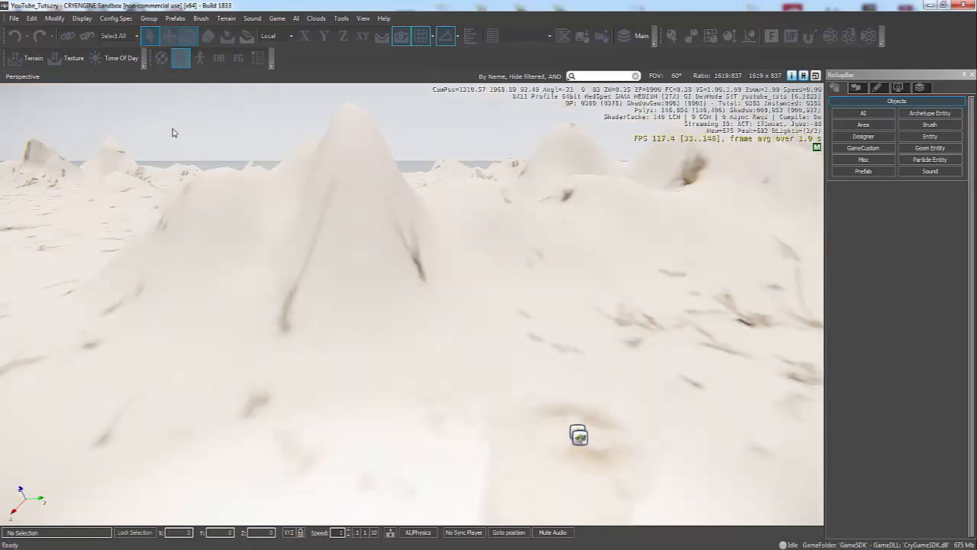
{"action": "right_click_drag", "start_coordinate": [172, 132], "coordinate": [362, 215]}
{"action": "key", "text": "a"}
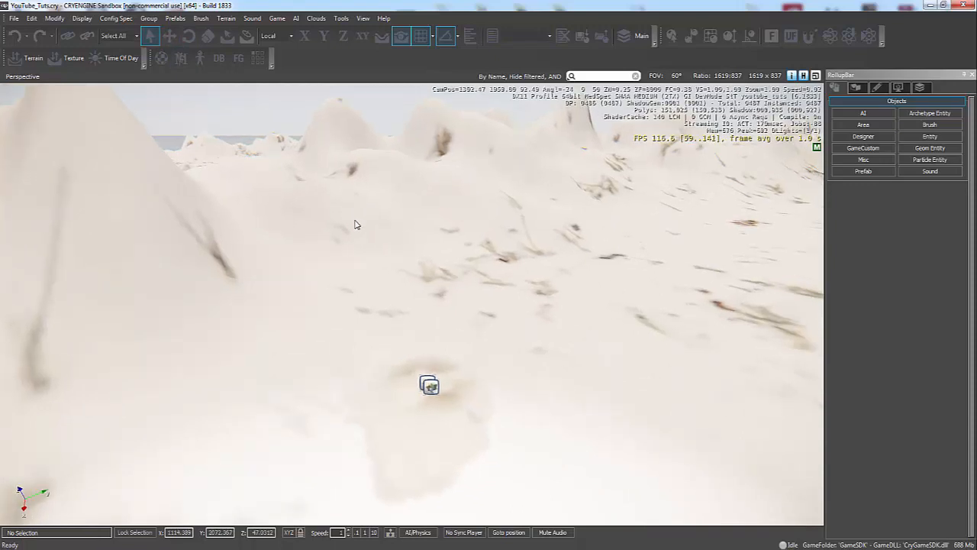
{"action": "right_click_drag", "start_coordinate": [308, 207], "coordinate": [342, 213]}
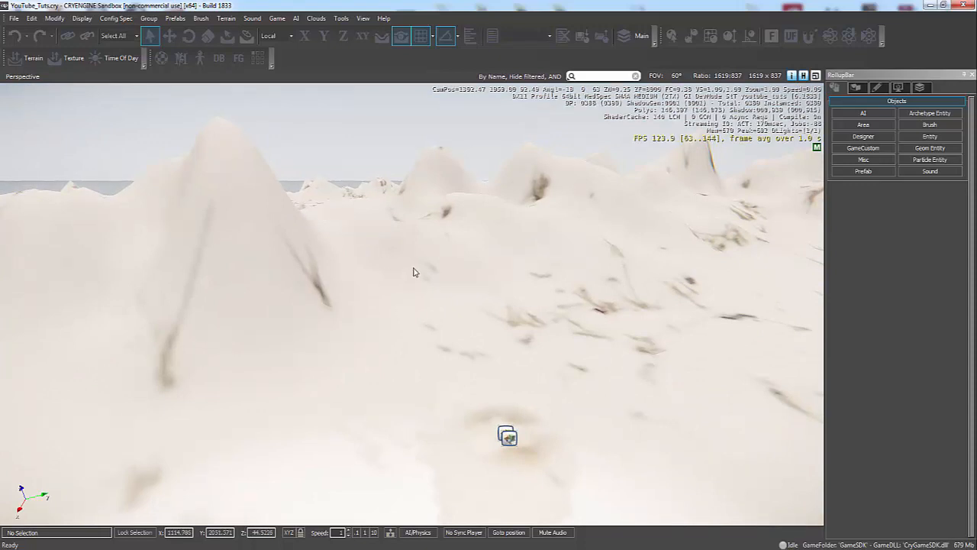
{"action": "right_click_drag", "start_coordinate": [421, 278], "coordinate": [419, 280]}
{"action": "key", "text": "w"}
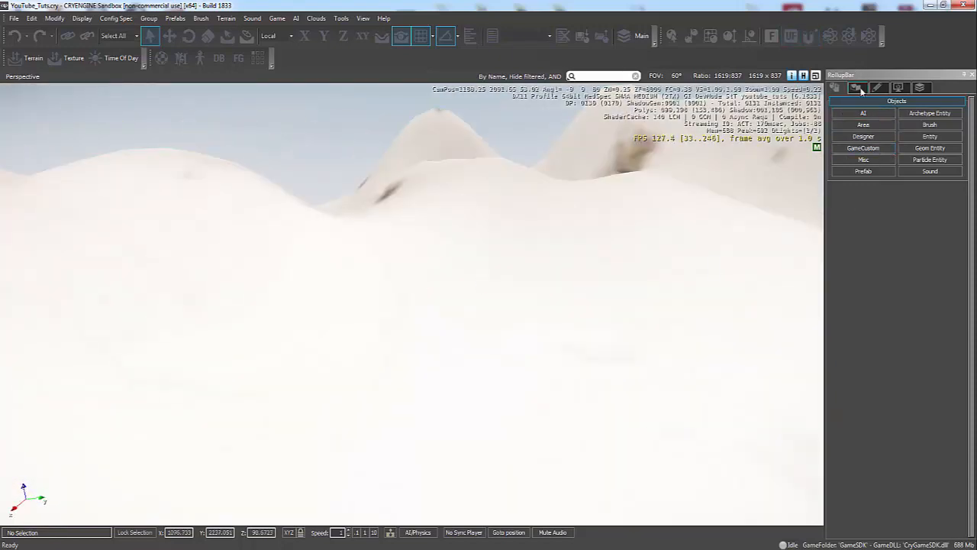
Open the terrain Layer Painter.
{"action": "left_click", "coordinate": [857, 87]}
{"action": "left_click", "coordinate": [863, 136]}
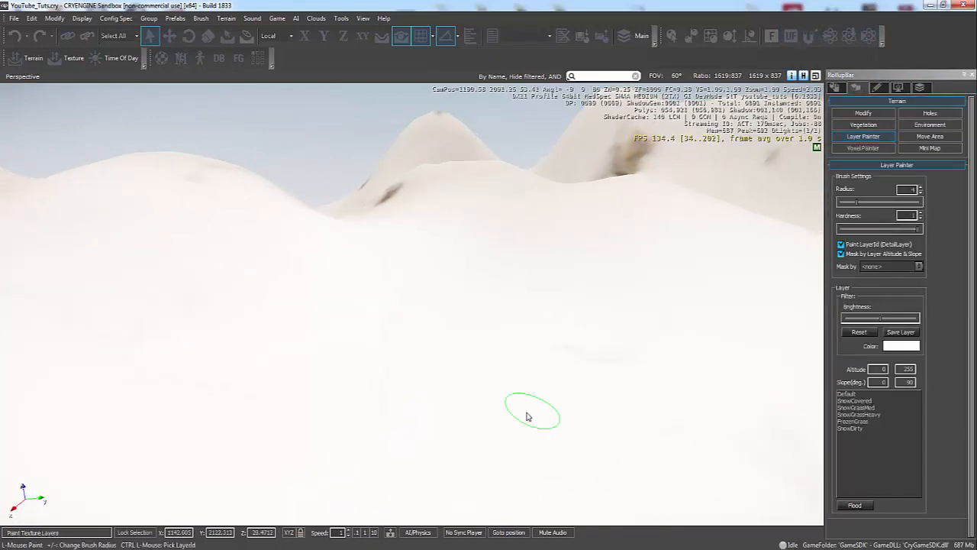
{"action": "mouse_move", "coordinate": [490, 412]}
{"action": "right_mouse_down"}
{"action": "mouse_move", "coordinate": [503, 421]}
{"action": "mouse_move", "coordinate": [488, 411]}
{"action": "right_mouse_up"}
{"action": "right_click_drag", "start_coordinate": [458, 340], "coordinate": [460, 342]}
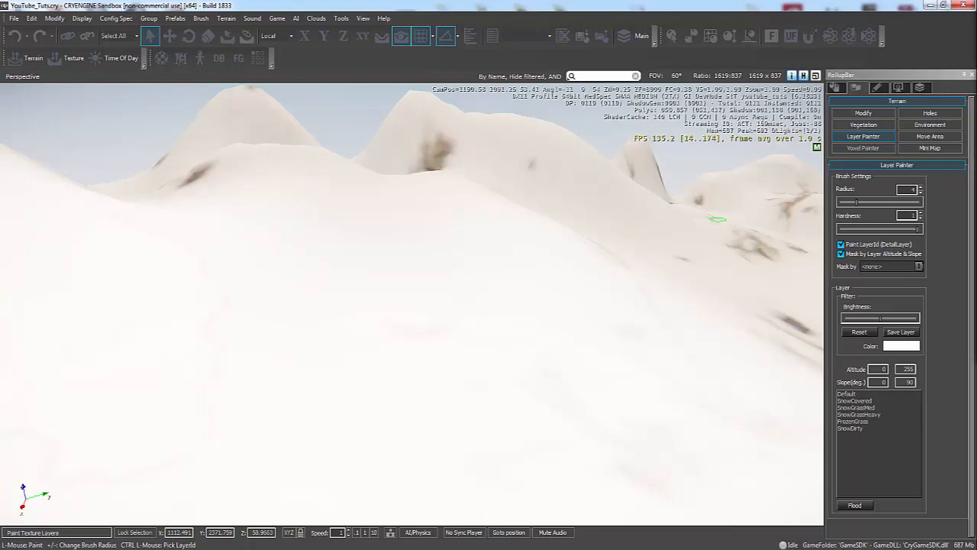
Examine the painted ground patch beside the hills, closing in on the border between its terrain textures.
{"action": "mouse_move", "coordinate": [559, 352]}
{"action": "right_mouse_down"}
{"action": "mouse_move", "coordinate": [541, 343]}
{"action": "mouse_move", "coordinate": [552, 338]}
{"action": "mouse_move", "coordinate": [510, 343]}
{"action": "mouse_move", "coordinate": [549, 338]}
{"action": "mouse_move", "coordinate": [540, 341]}
{"action": "right_mouse_up"}
{"action": "key", "text": "s"}
{"action": "key", "text": "w"}
{"action": "key", "text": "w"}
{"action": "key", "text": "w"}
{"action": "key", "text": "w"}
{"action": "key", "text": "w"}
{"action": "key", "text": "w"}
{"action": "key", "text": "s"}
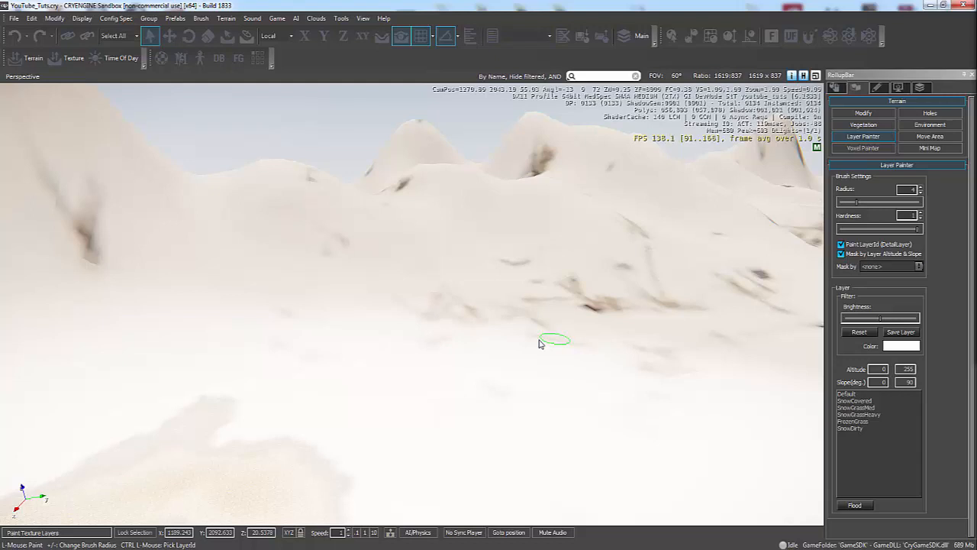
{"action": "right_click_drag", "start_coordinate": [547, 285], "coordinate": [604, 284]}
{"action": "key", "text": "w"}
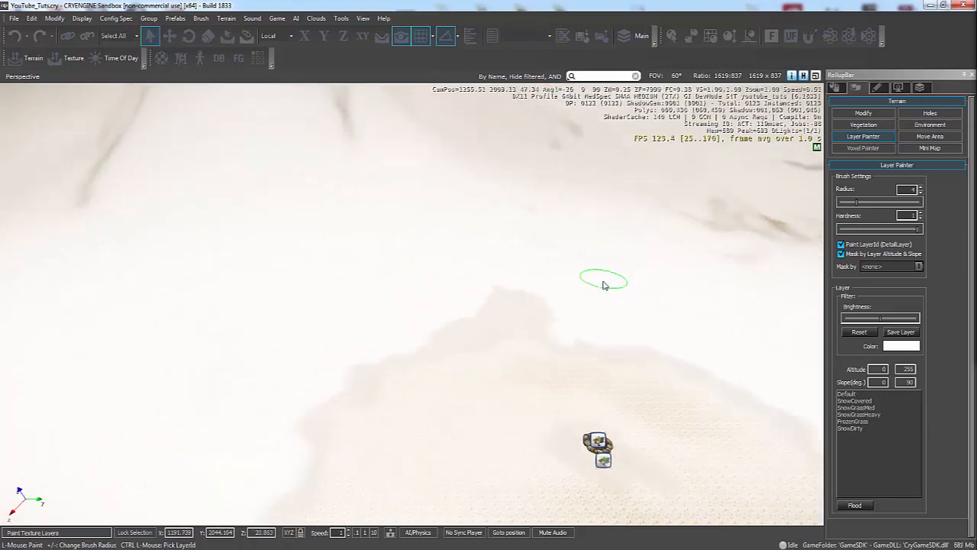
{"action": "key", "text": "w"}
{"action": "right_click_drag", "start_coordinate": [328, 328], "coordinate": [330, 324]}
{"action": "key", "text": "w"}
{"action": "key", "text": "w"}
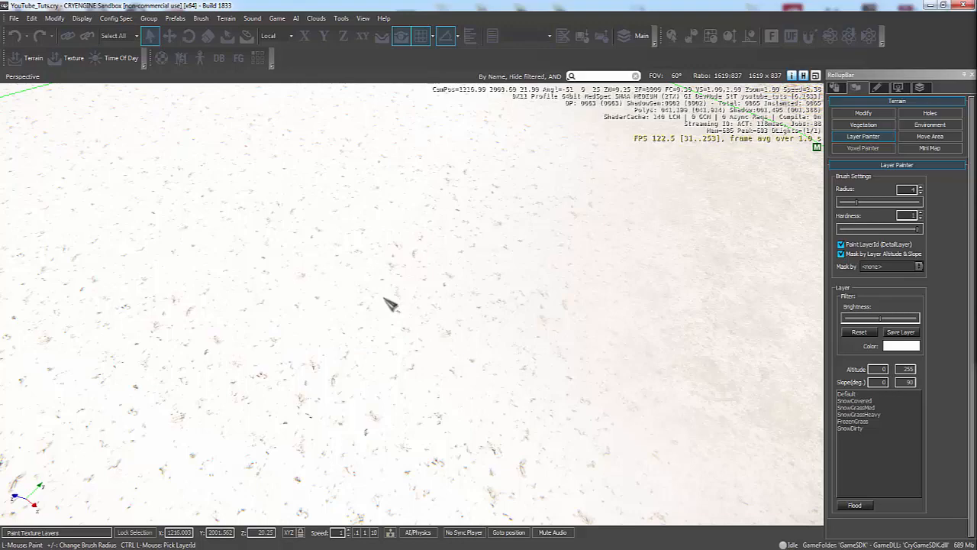
Test the level in game mode, walking back and forth across the painted texture transitions, and return to the editor.
{"action": "key", "text": "ctrl+g"}
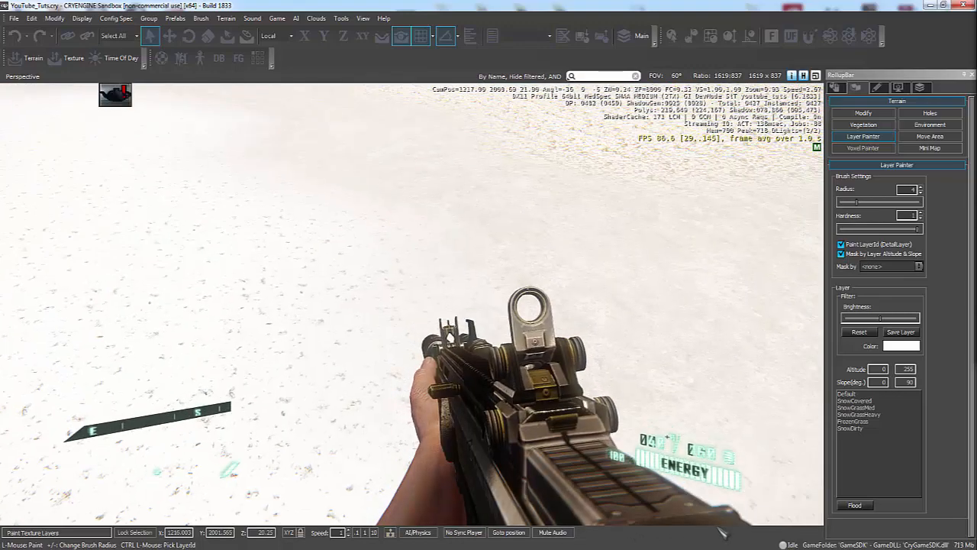
{"action": "key", "text": "w"}
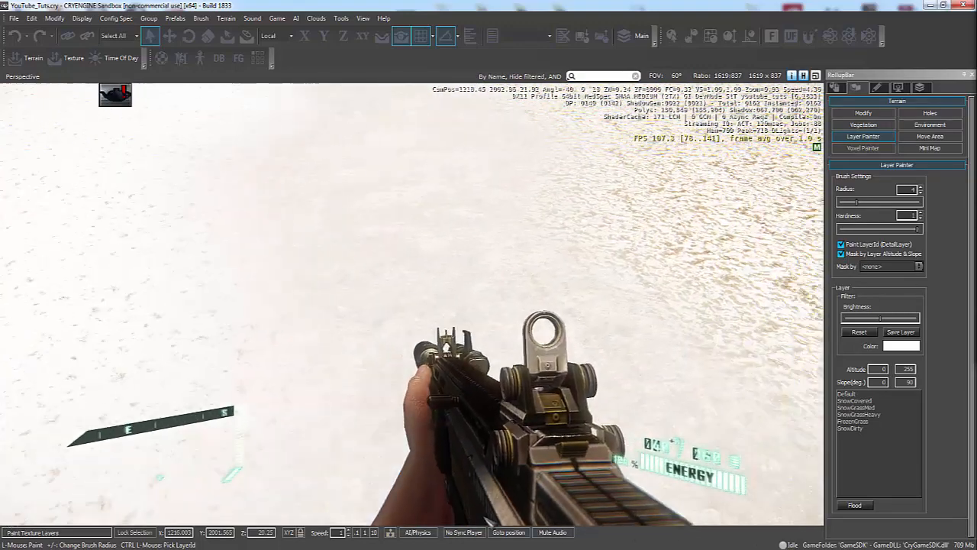
{"action": "key", "text": "w"}
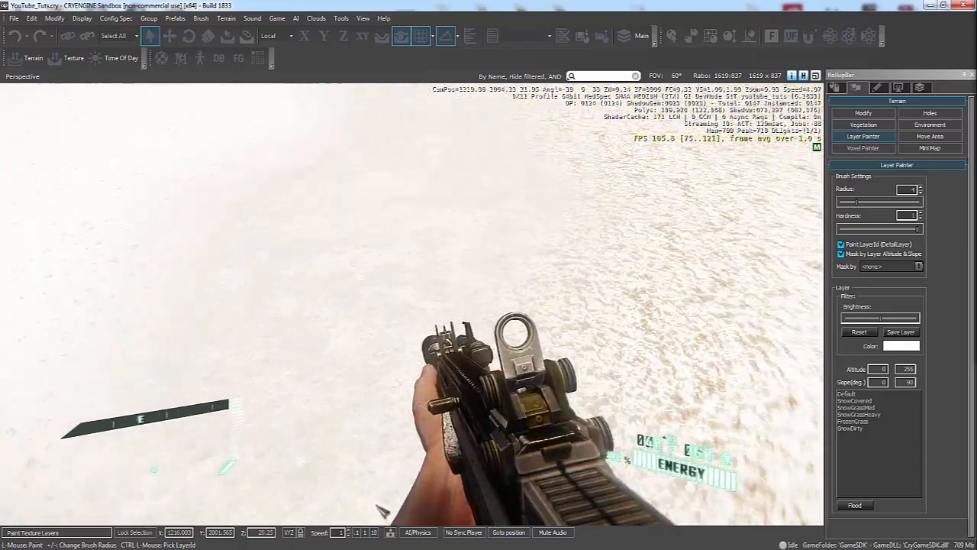
{"action": "key", "text": "w"}
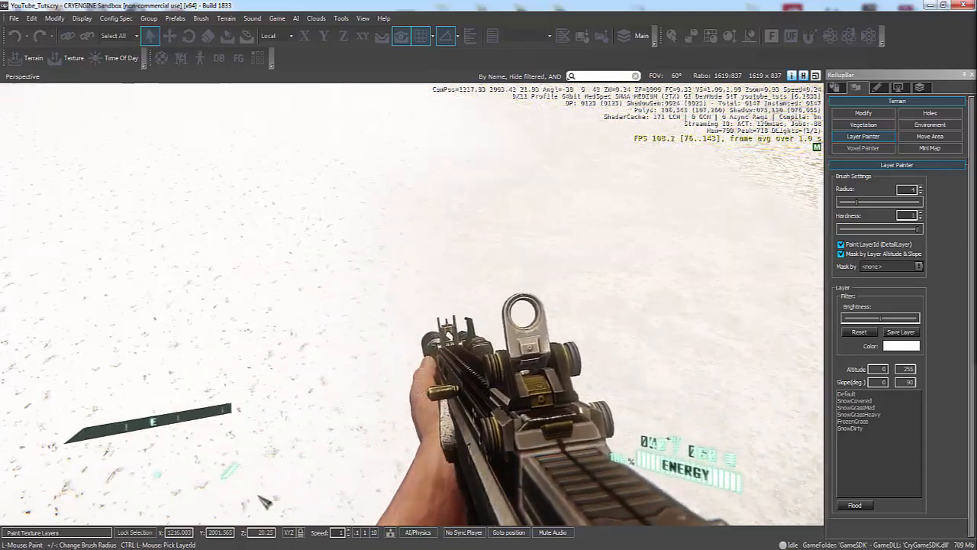
{"action": "key", "text": "w"}
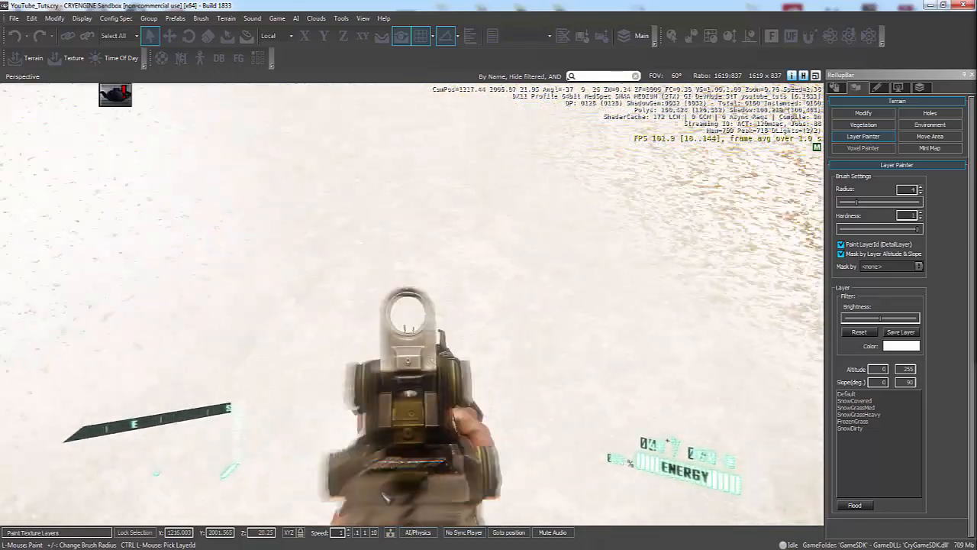
{"action": "key", "text": "w"}
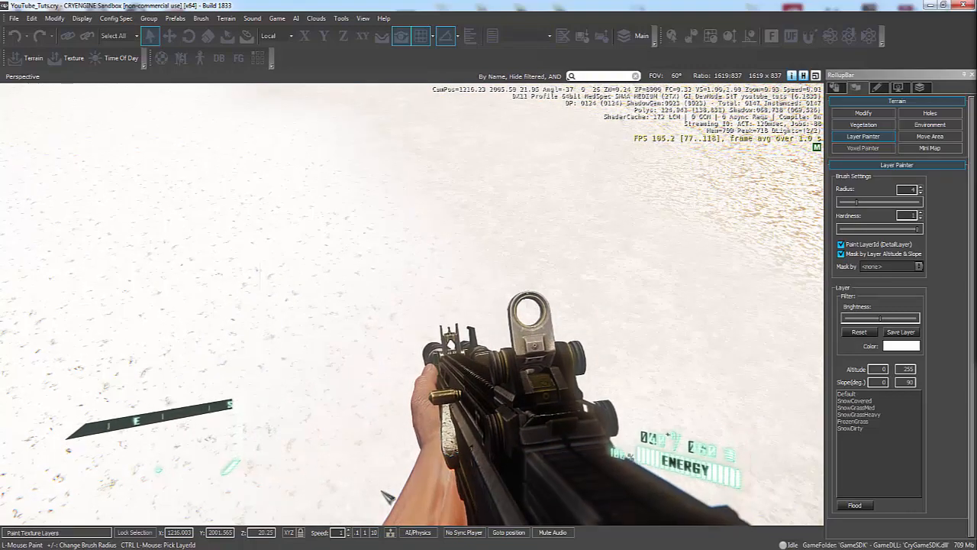
{"action": "key", "text": "a"}
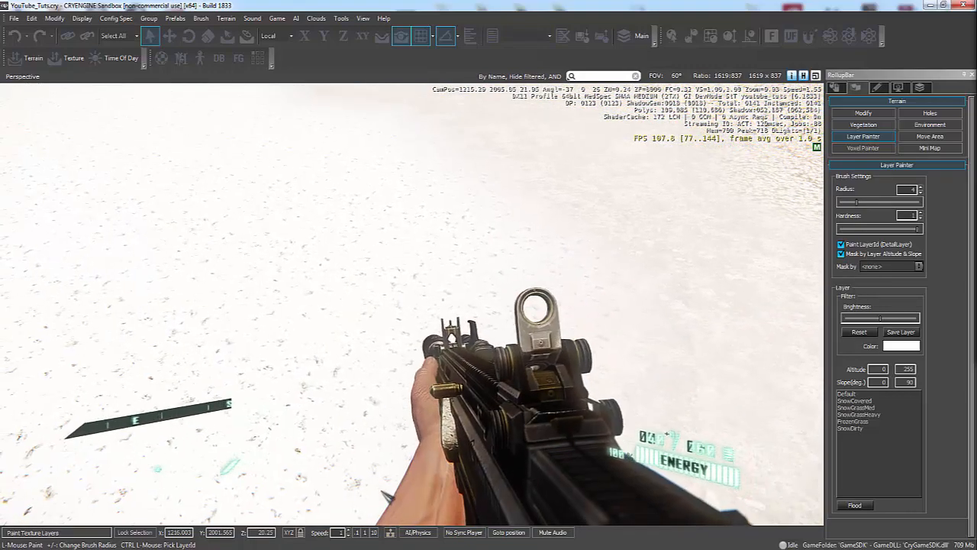
{"action": "key", "text": "d"}
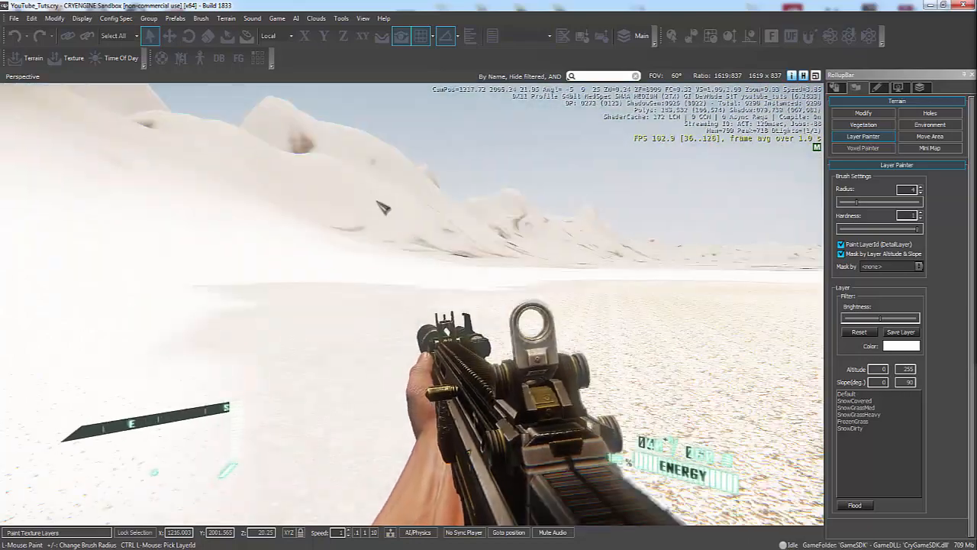
{"action": "key", "text": "w"}
{"action": "key", "text": "a"}
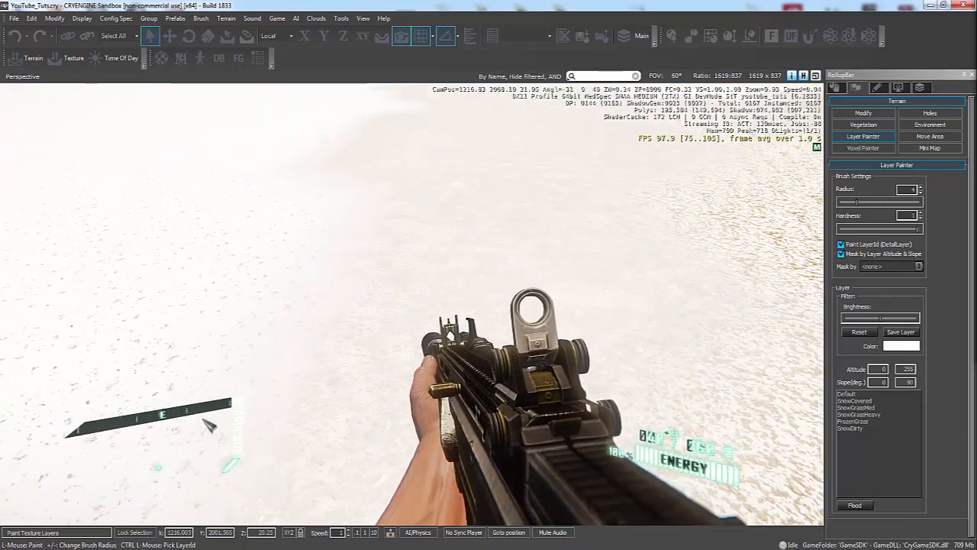
{"action": "key", "text": "s"}
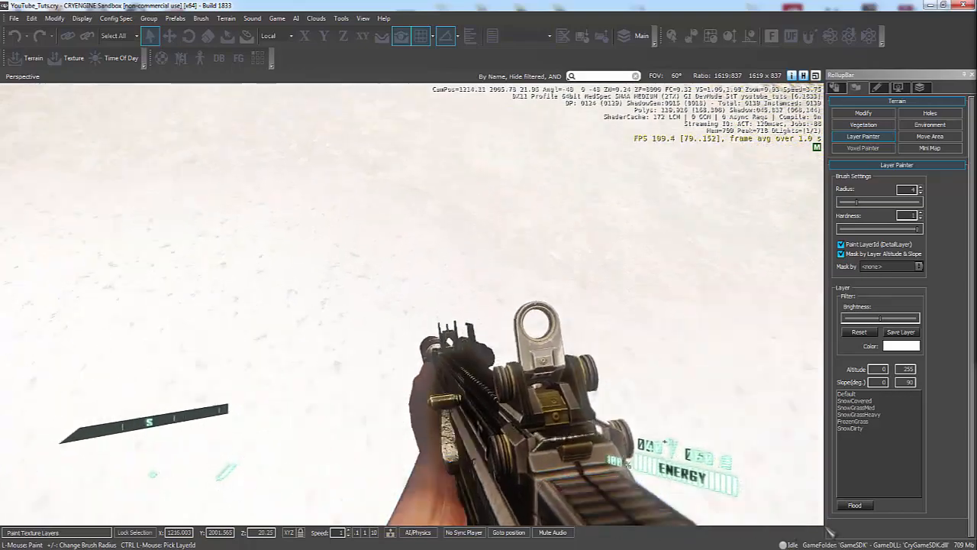
{"action": "key", "text": "w"}
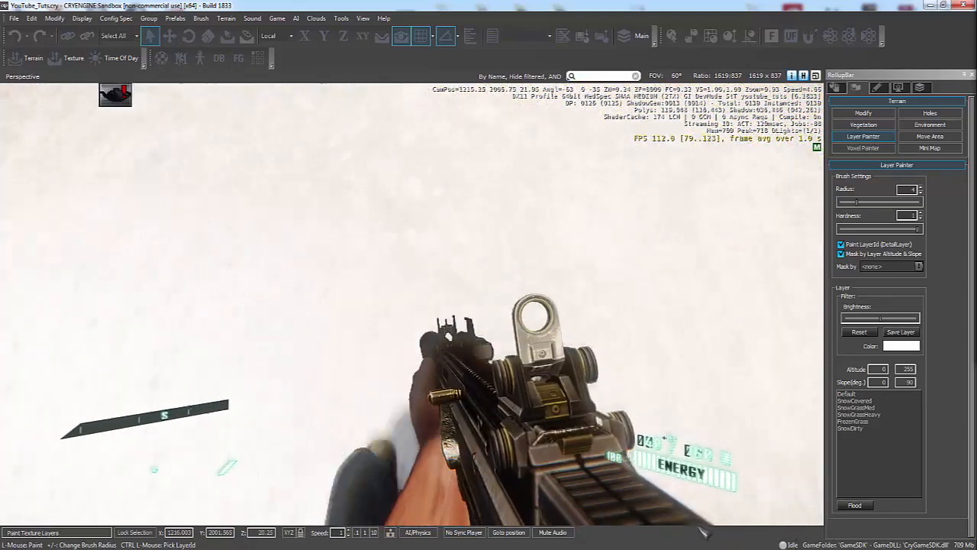
{"action": "key", "text": "w"}
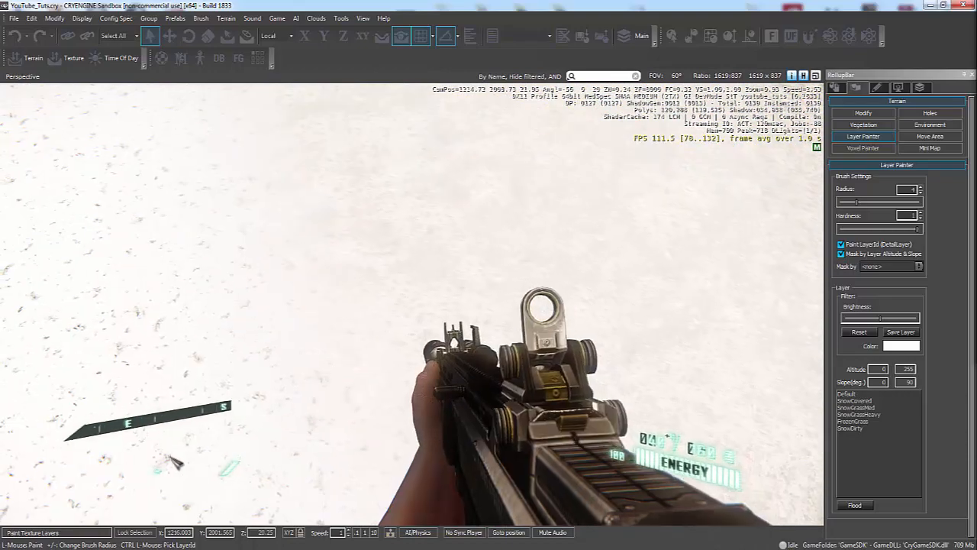
{"action": "key", "text": "d"}
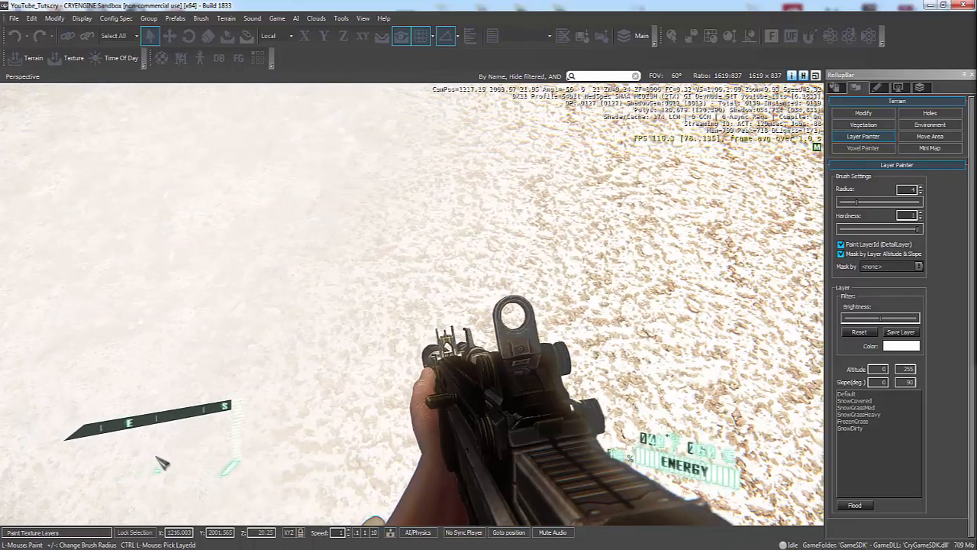
{"action": "key", "text": "a"}
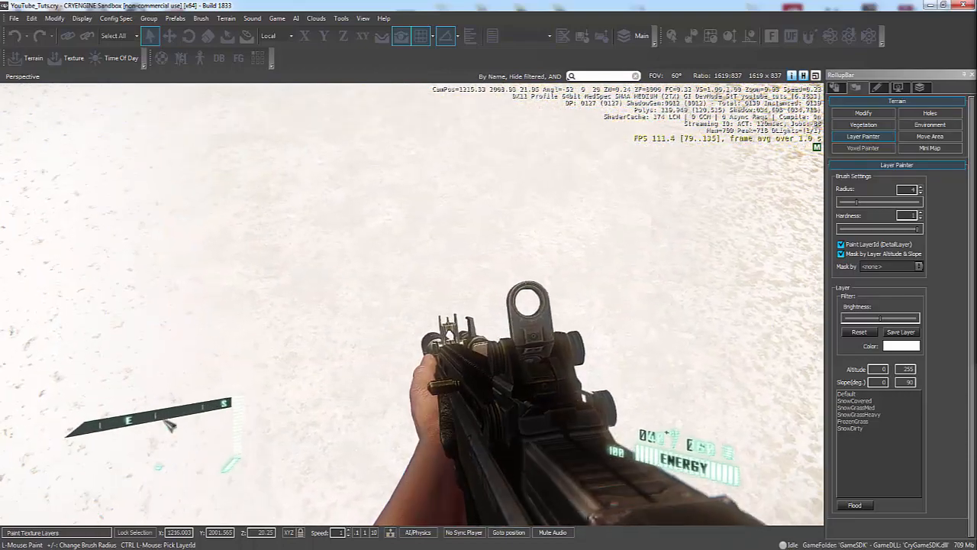
{"action": "key", "text": "a"}
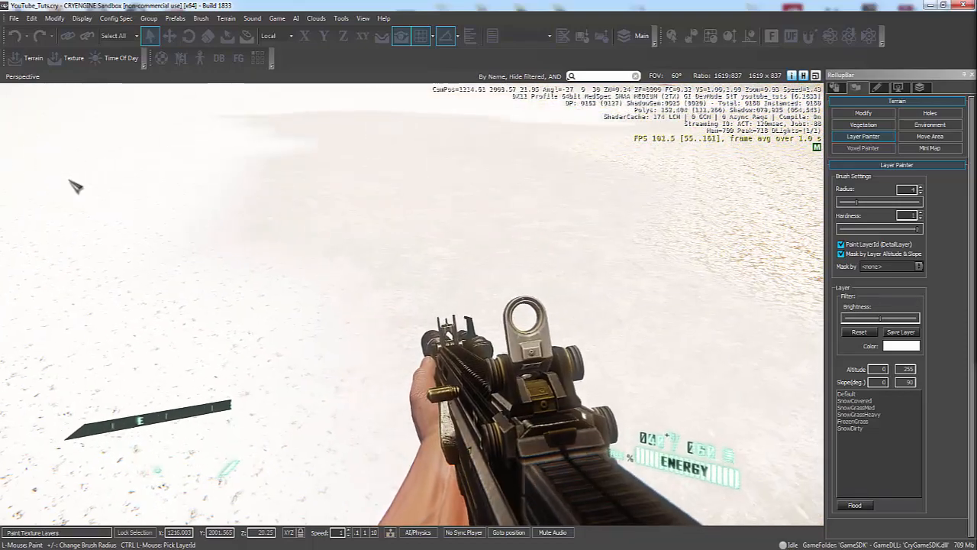
{"action": "key", "text": "d"}
{"action": "key", "text": "Escape"}
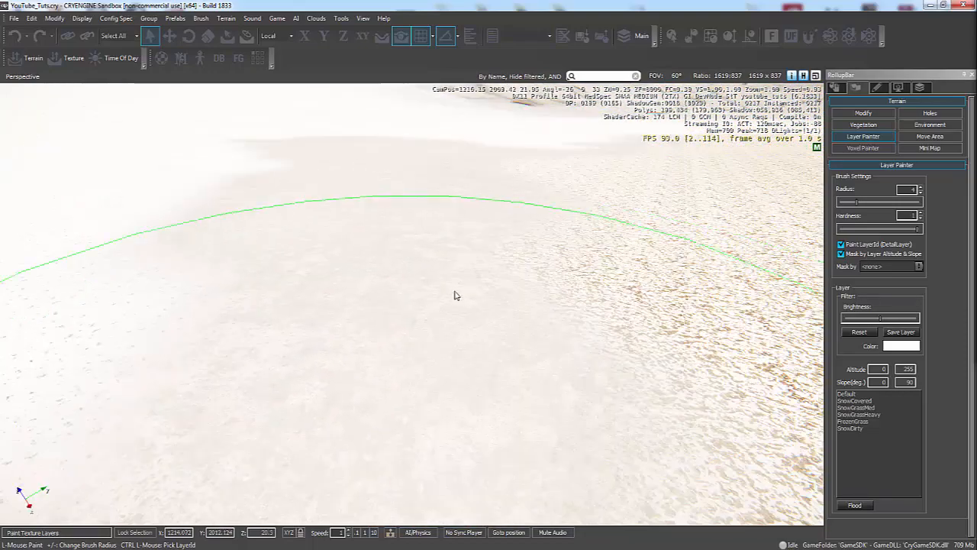
Set the camera movement speed to 0.1.
{"action": "right_click_drag", "start_coordinate": [424, 278], "coordinate": [421, 278]}
{"action": "key", "text": "w"}
{"action": "key", "text": "s"}
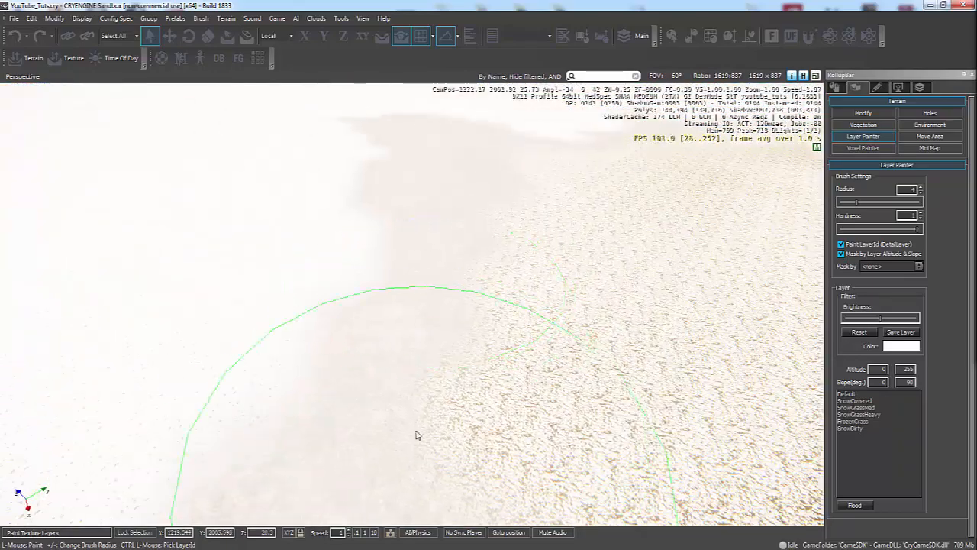
{"action": "left_click", "coordinate": [357, 533]}
Examine the blended strip between the white snow and the brown grassy texture from close range.
{"action": "right_click_drag", "start_coordinate": [403, 413], "coordinate": [404, 417]}
{"action": "key", "text": "w"}
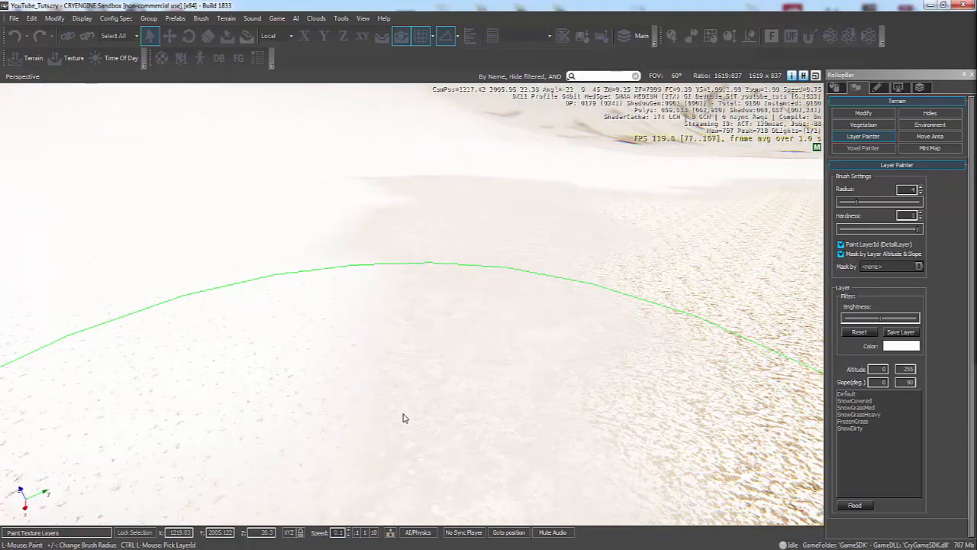
{"action": "right_click_drag", "start_coordinate": [429, 292], "coordinate": [428, 294]}
{"action": "key", "text": "a"}
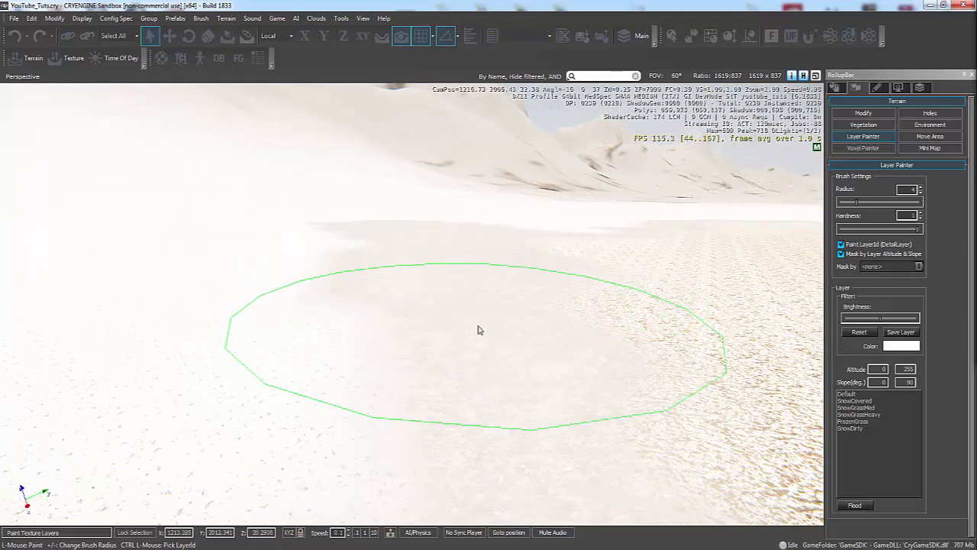
{"action": "right_click_drag", "start_coordinate": [449, 336], "coordinate": [451, 336]}
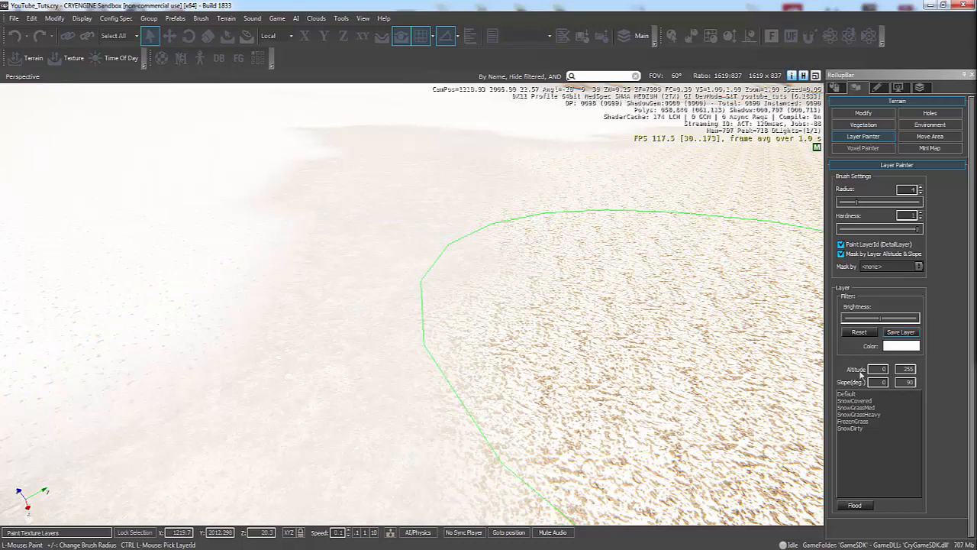
{"action": "right_click_drag", "start_coordinate": [318, 384], "coordinate": [319, 386]}
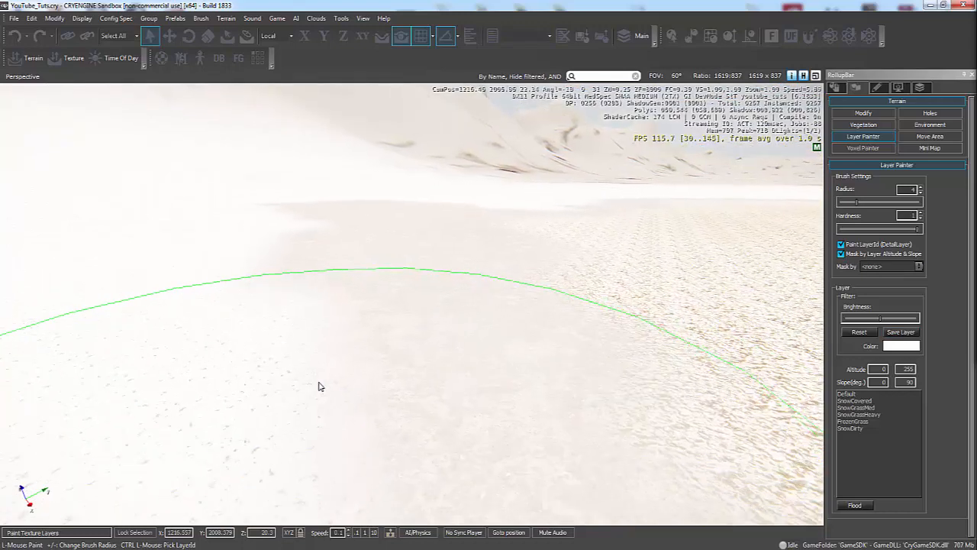
{"action": "key", "text": "w"}
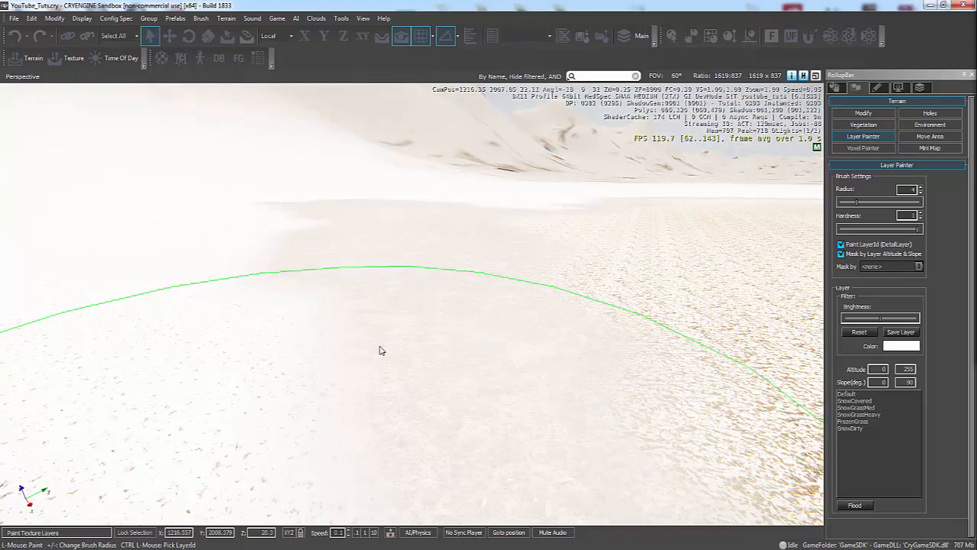
{"action": "right_click_drag", "start_coordinate": [497, 242], "coordinate": [497, 244]}
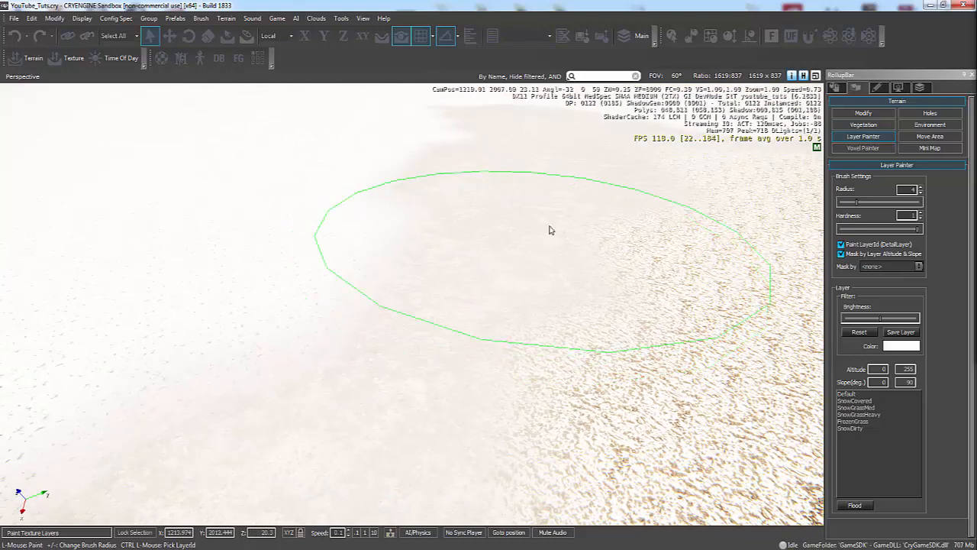
{"action": "right_click_drag", "start_coordinate": [550, 226], "coordinate": [551, 228]}
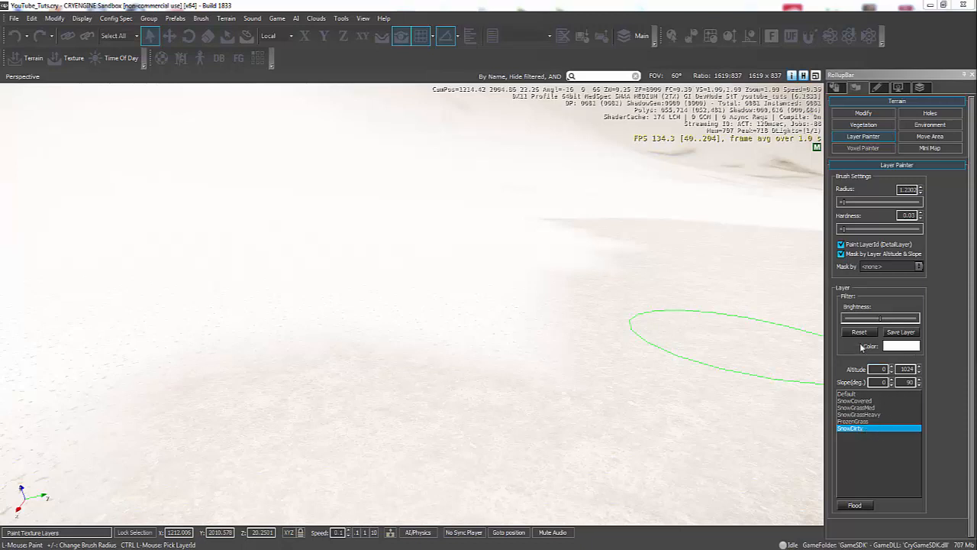
Set the brush radius to 1.11 and the hardness to 0.01 for the SnowDirty layer.
{"action": "right_click_drag", "start_coordinate": [541, 367], "coordinate": [536, 376]}
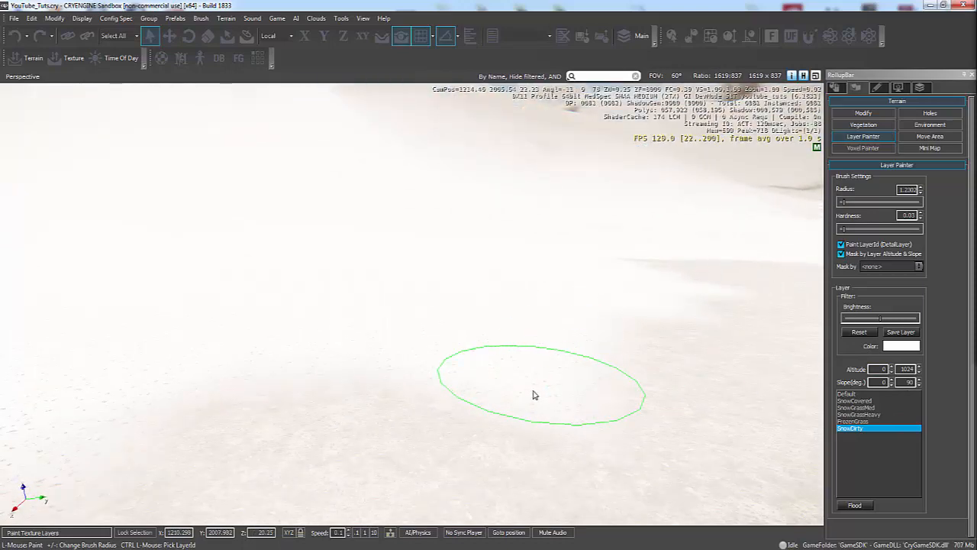
{"action": "right_click_drag", "start_coordinate": [534, 394], "coordinate": [524, 388]}
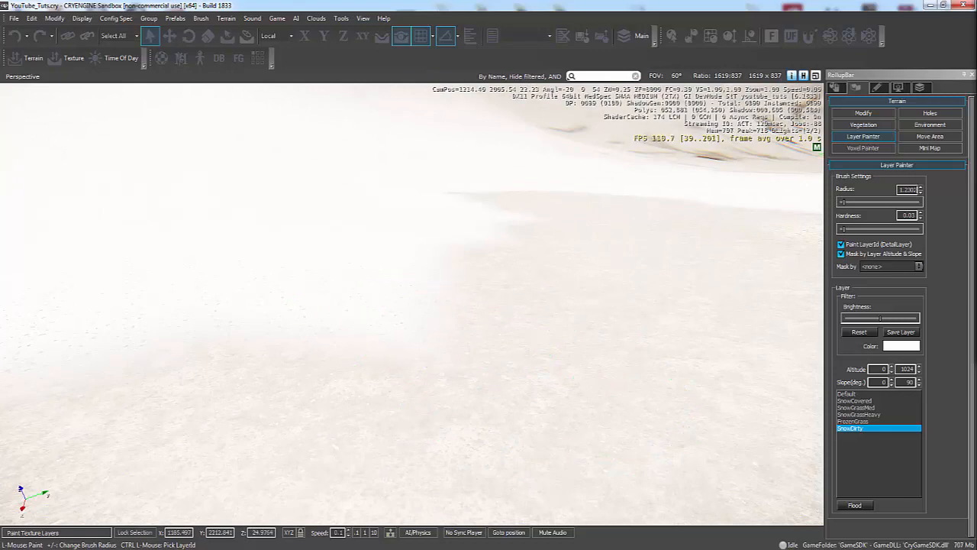
{"action": "left_click", "coordinate": [921, 195]}
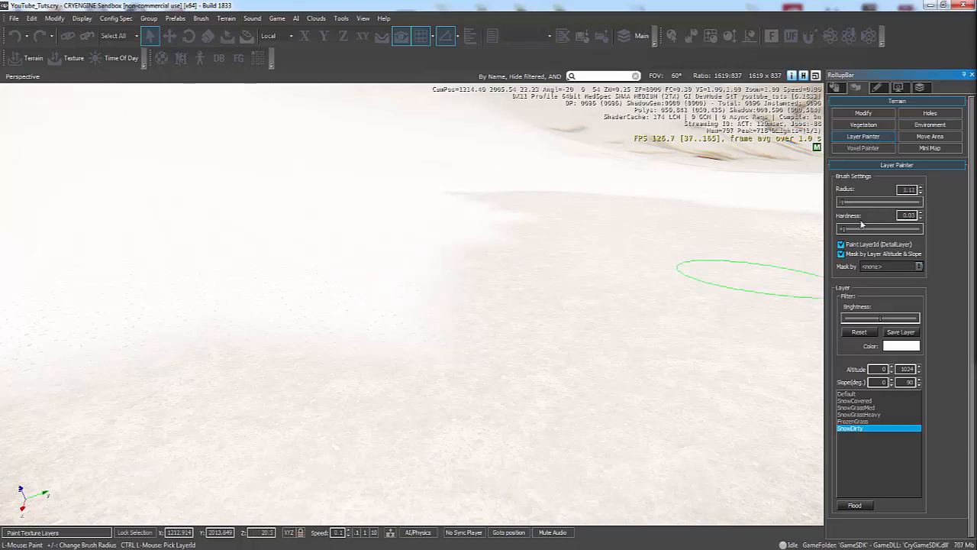
{"action": "right_click_drag", "start_coordinate": [338, 236], "coordinate": [334, 237]}
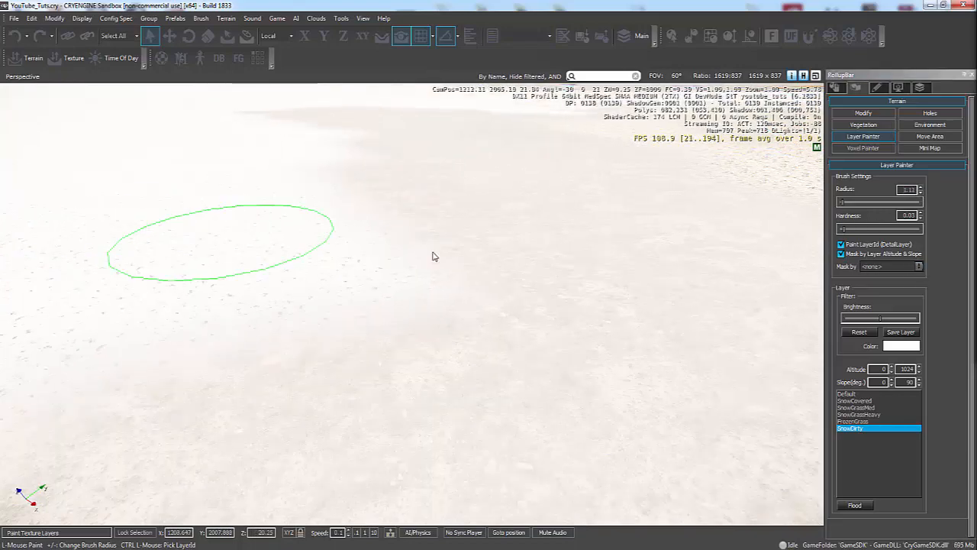
{"action": "left_click", "coordinate": [921, 219]}
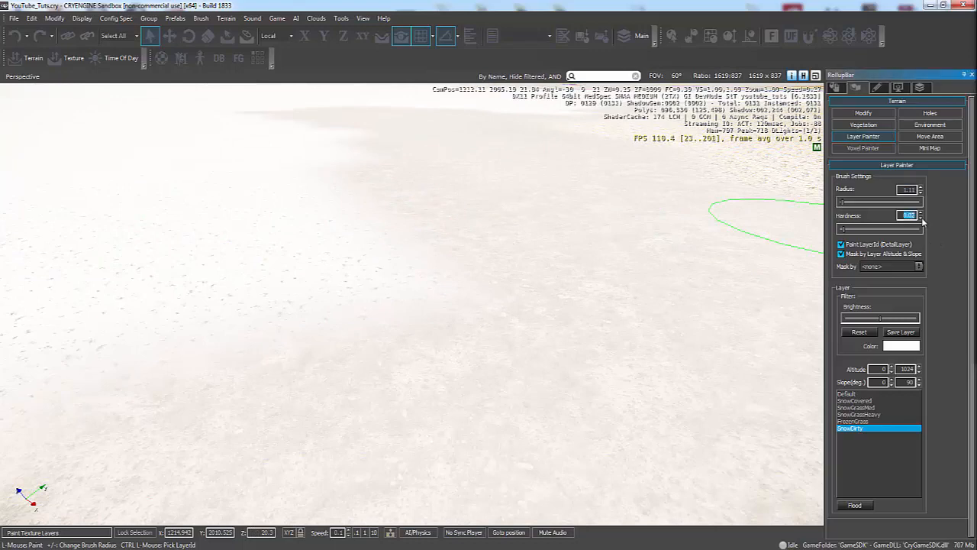
Paint the SnowDirty layer softly along the border between the white snow and the brown patch.
{"action": "left_click_drag", "start_coordinate": [452, 272], "coordinate": [466, 273]}
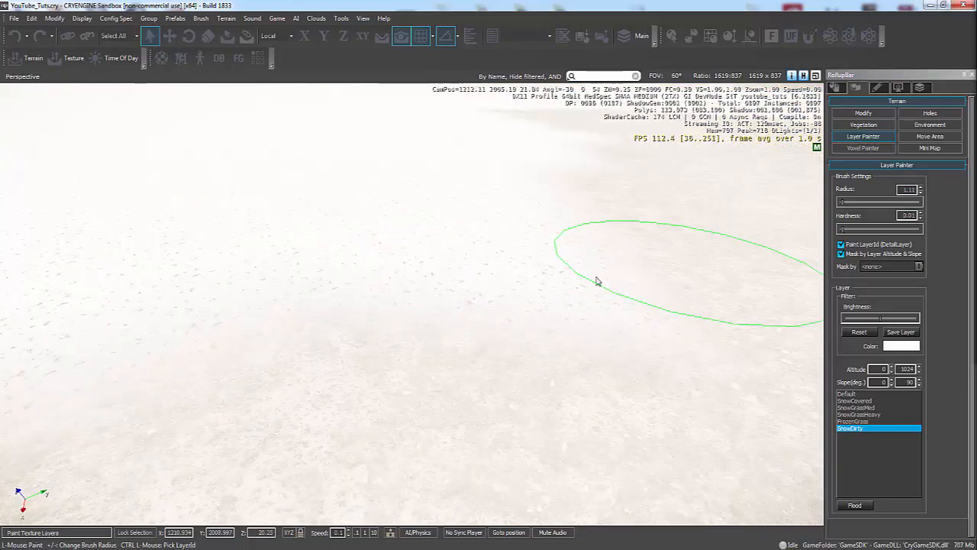
{"action": "right_click_drag", "start_coordinate": [409, 316], "coordinate": [407, 318]}
{"action": "mouse_move", "coordinate": [408, 299]}
{"action": "left_mouse_down"}
{"action": "mouse_move", "coordinate": [381, 364]}
{"action": "mouse_move", "coordinate": [386, 428]}
{"action": "mouse_move", "coordinate": [483, 453]}
{"action": "left_mouse_up"}
{"action": "key", "text": "d"}
{"action": "right_click_drag", "start_coordinate": [490, 453], "coordinate": [716, 452]}
{"action": "key", "text": "a"}
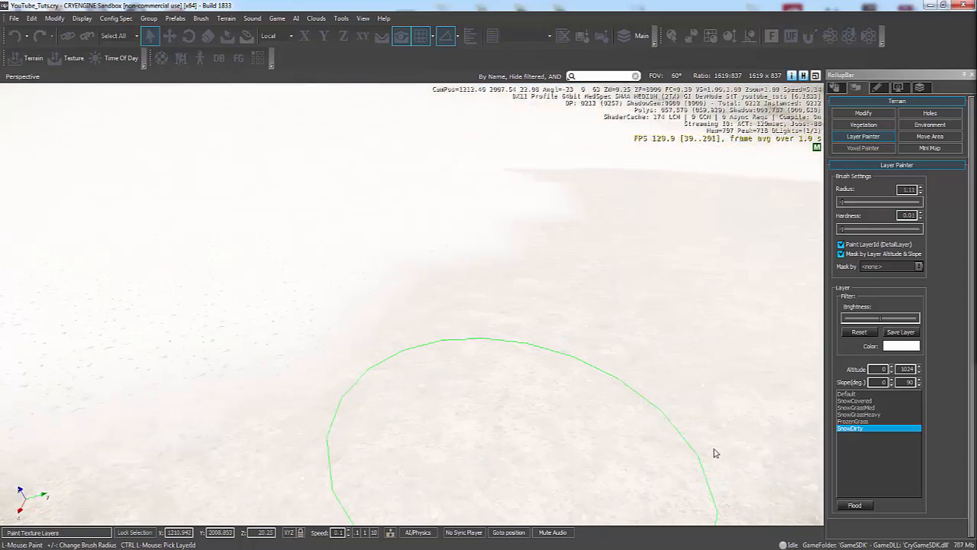
Select the SnowGrassMed layer and brush it over the edge of the dirty snow patch.
{"action": "left_click", "coordinate": [877, 415]}
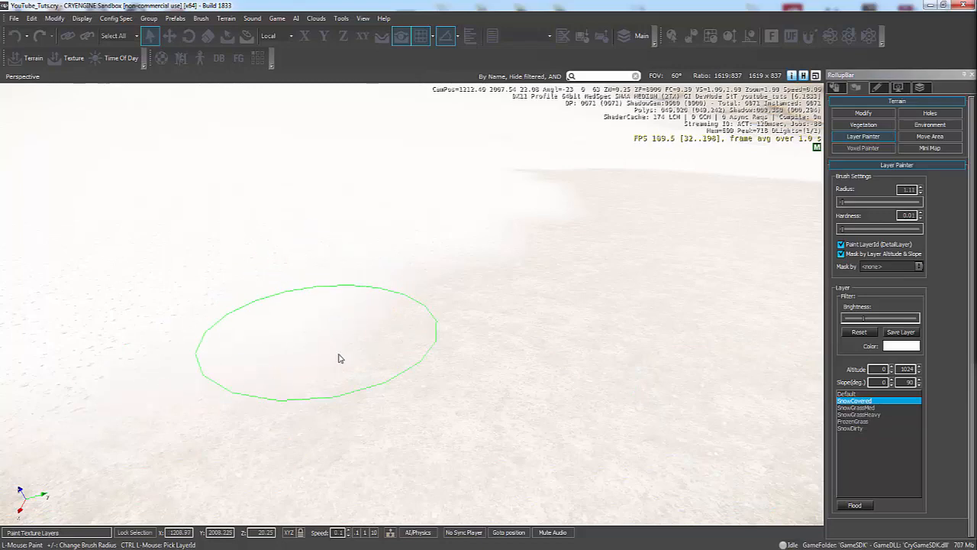
{"action": "left_click", "coordinate": [864, 415]}
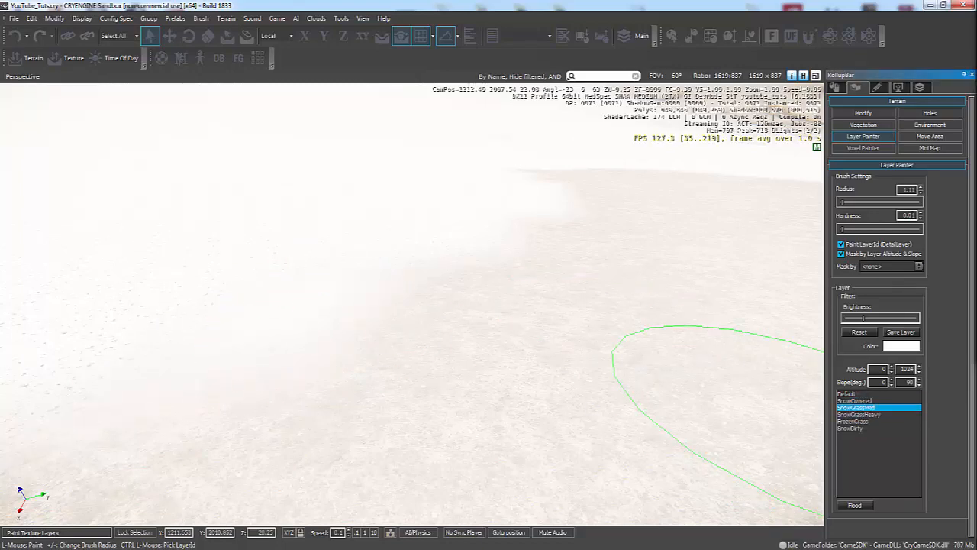
{"action": "mouse_move", "coordinate": [361, 259]}
{"action": "left_mouse_down"}
{"action": "mouse_move", "coordinate": [380, 305]}
{"action": "mouse_move", "coordinate": [387, 403]}
{"action": "left_mouse_up"}
{"action": "right_click_drag", "start_coordinate": [387, 404], "coordinate": [388, 404]}
{"action": "key", "text": "s"}
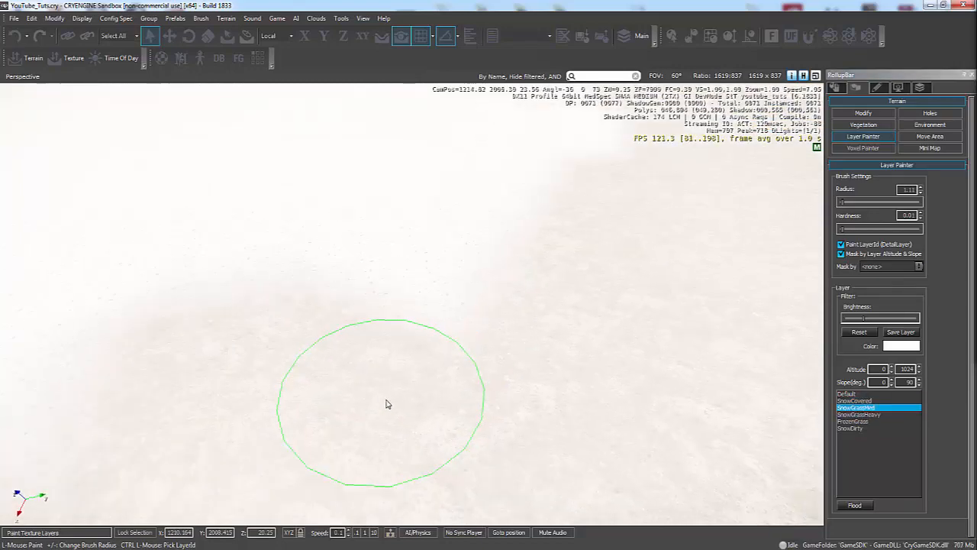
{"action": "mouse_move", "coordinate": [388, 404]}
{"action": "left_mouse_down"}
{"action": "mouse_move", "coordinate": [136, 330]}
{"action": "mouse_move", "coordinate": [288, 354]}
{"action": "left_mouse_up"}
{"action": "right_click_drag", "start_coordinate": [288, 353], "coordinate": [288, 354]}
{"action": "key", "text": "s"}
{"action": "key", "text": "a"}
Continue brushing SnowGrassMed in long strokes along the patch's edge and out into the white snow.
{"action": "mouse_move", "coordinate": [288, 354]}
{"action": "left_mouse_down"}
{"action": "mouse_move", "coordinate": [369, 355]}
{"action": "mouse_move", "coordinate": [451, 395]}
{"action": "mouse_move", "coordinate": [429, 456]}
{"action": "left_mouse_up"}
{"action": "key", "text": "a"}
{"action": "right_click_drag", "start_coordinate": [429, 456], "coordinate": [436, 456]}
{"action": "mouse_move", "coordinate": [410, 456]}
{"action": "left_mouse_down"}
{"action": "mouse_move", "coordinate": [221, 367]}
{"action": "mouse_move", "coordinate": [294, 303]}
{"action": "left_mouse_up"}
{"action": "key", "text": "w"}
{"action": "right_click_drag", "start_coordinate": [196, 258], "coordinate": [198, 262]}
{"action": "mouse_move", "coordinate": [199, 262]}
{"action": "left_mouse_down"}
{"action": "mouse_move", "coordinate": [81, 161]}
{"action": "mouse_move", "coordinate": [35, 137]}
{"action": "left_mouse_up"}
{"action": "key", "text": "a"}
{"action": "right_click_drag", "start_coordinate": [35, 137], "coordinate": [42, 139]}
{"action": "left_click_drag", "start_coordinate": [43, 139], "coordinate": [246, 212]}
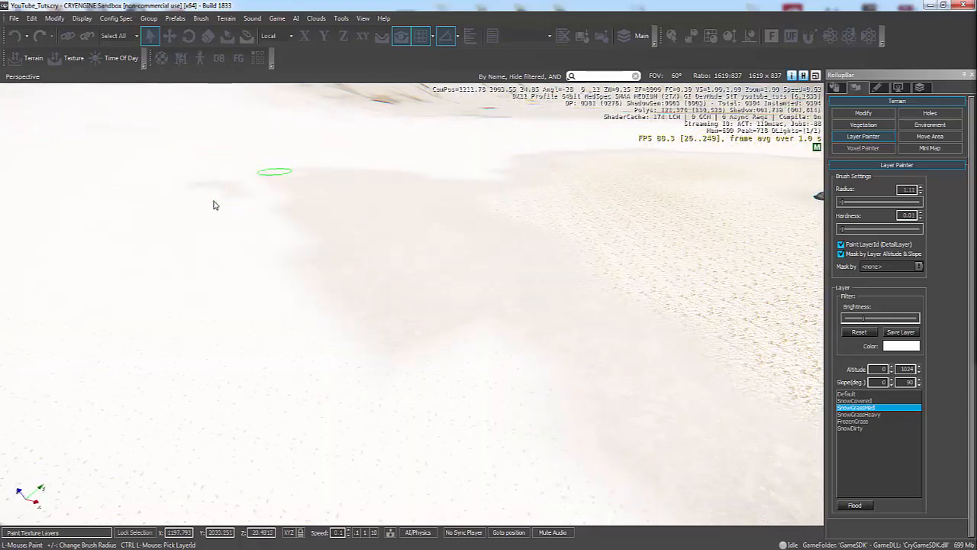
Dab SnowGrassMed over the open snow beside the patch and close in on one painted spot.
{"action": "left_click_drag", "start_coordinate": [331, 212], "coordinate": [419, 359]}
{"action": "key", "text": "w"}
{"action": "right_click_drag", "start_coordinate": [452, 380], "coordinate": [450, 381]}
{"action": "left_click_drag", "start_coordinate": [475, 389], "coordinate": [461, 326]}
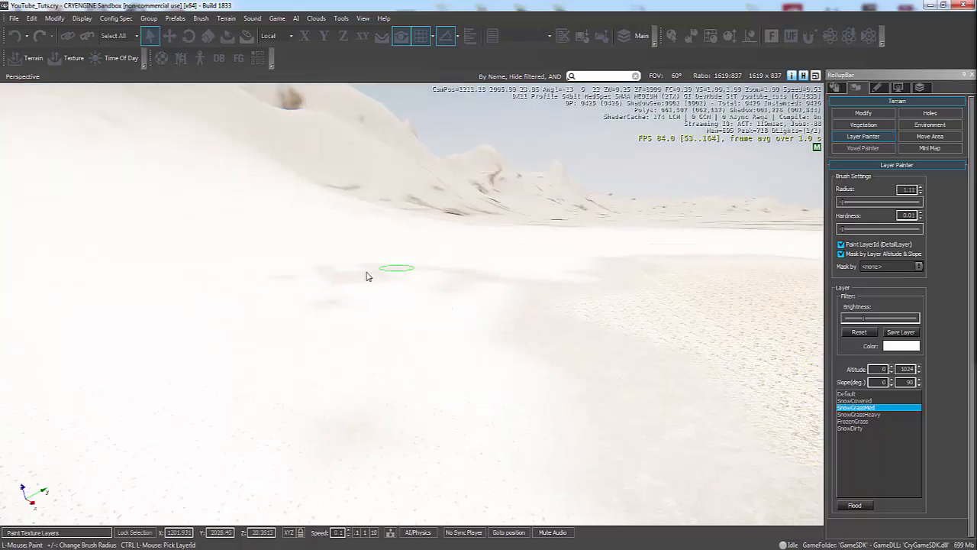
{"action": "right_click_drag", "start_coordinate": [414, 383], "coordinate": [416, 384]}
{"action": "key", "text": "w"}
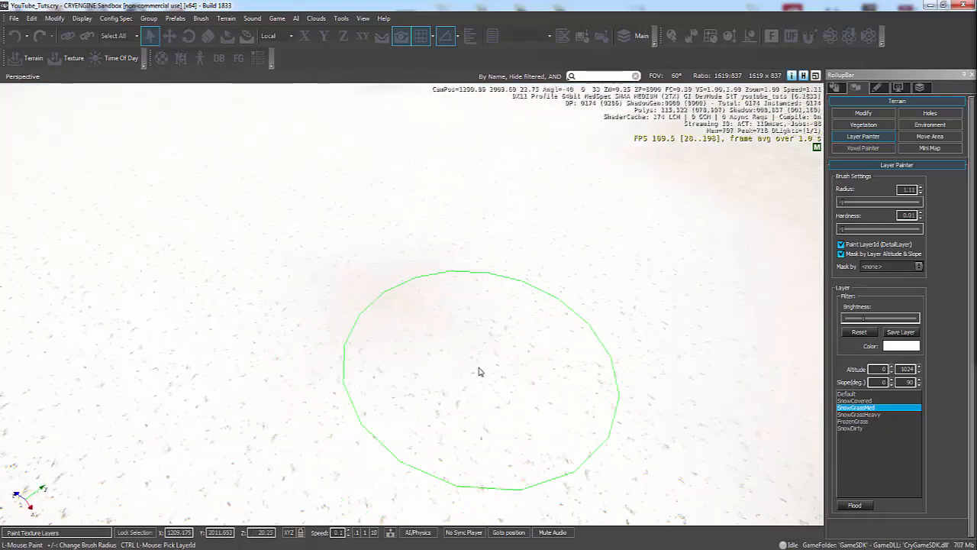
{"action": "right_click_drag", "start_coordinate": [439, 340], "coordinate": [439, 338]}
{"action": "key", "text": "w"}
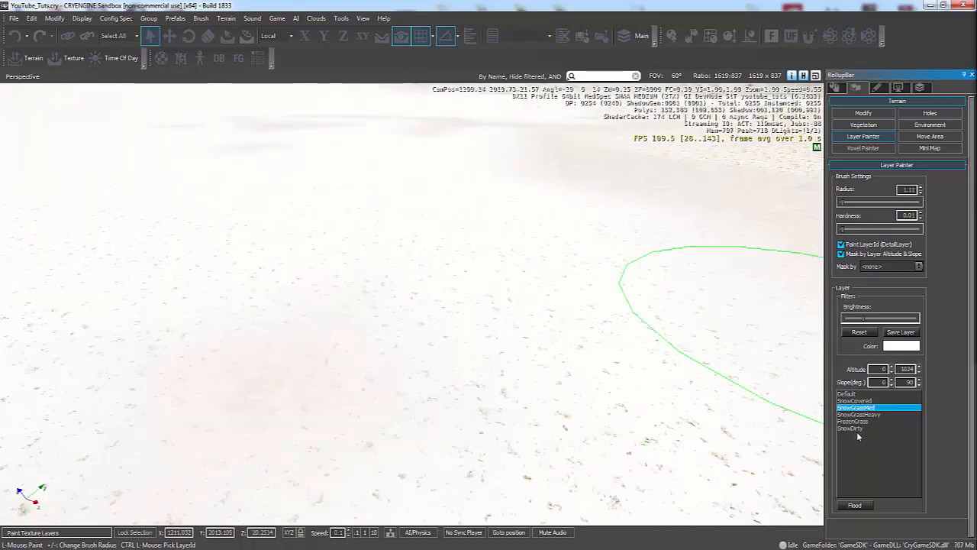
Select the SnowDirty layer with a dark red color and a brush radius of 0.5 for detailing the painted spots.
{"action": "left_click", "coordinate": [856, 430]}
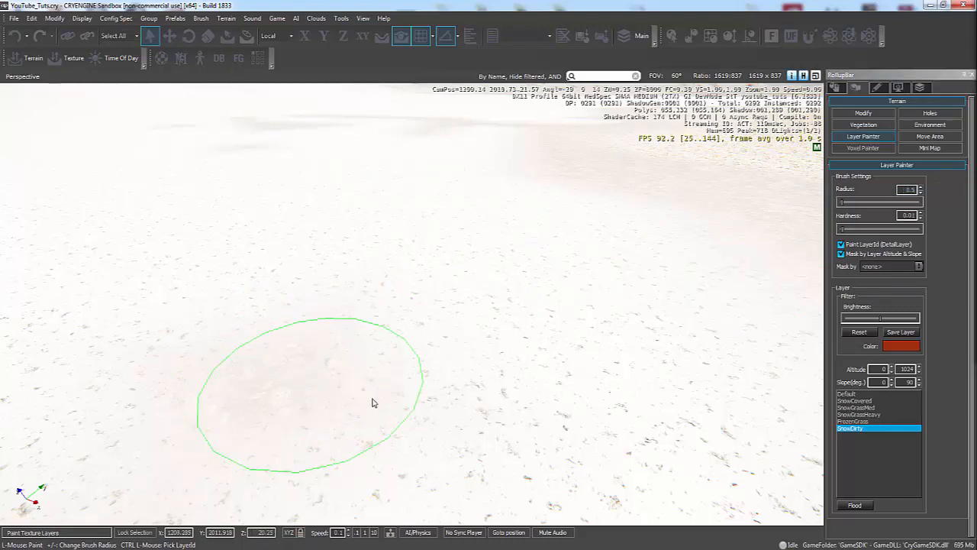
{"action": "key", "text": "s"}
{"action": "mouse_move", "coordinate": [815, 368]}
{"action": "right_mouse_down"}
{"action": "mouse_move", "coordinate": [630, 353]}
{"action": "mouse_move", "coordinate": [458, 375]}
{"action": "right_mouse_up"}
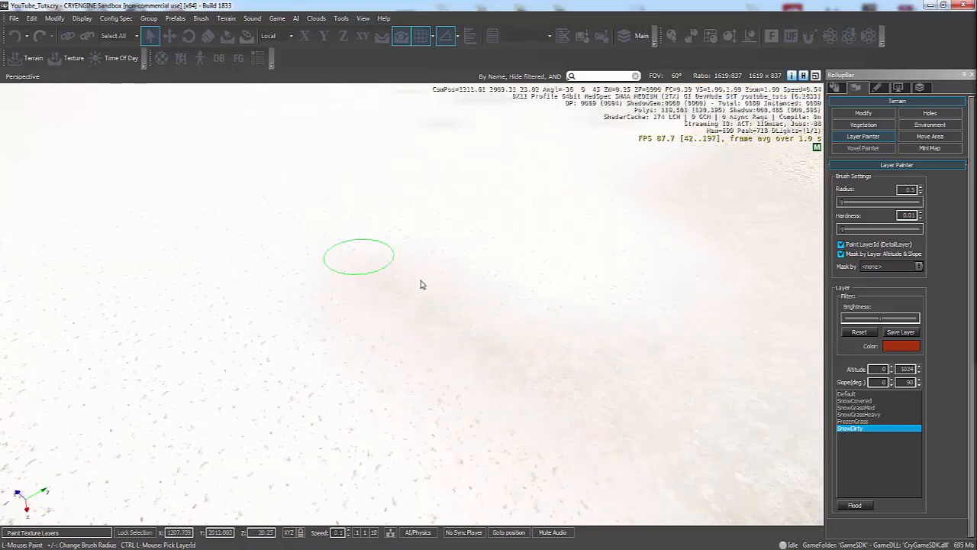
{"action": "mouse_move", "coordinate": [420, 284]}
{"action": "right_mouse_down"}
{"action": "mouse_move", "coordinate": [461, 228]}
{"action": "mouse_move", "coordinate": [453, 244]}
{"action": "right_mouse_up"}
{"action": "key", "text": "w"}
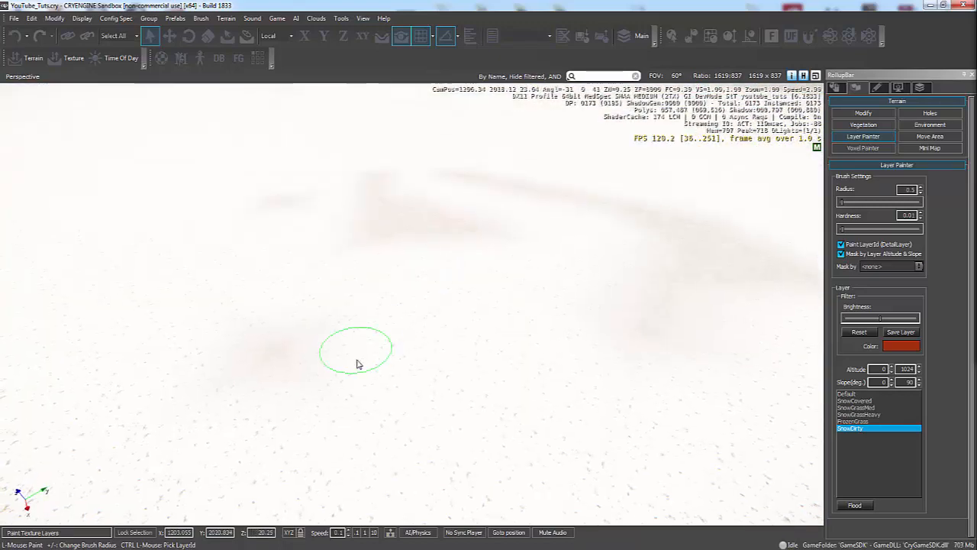
Paint a curved SnowDirty trail linking the isolated spots on the snow with the main dirty patch.
{"action": "left_click_drag", "start_coordinate": [358, 364], "coordinate": [338, 241]}
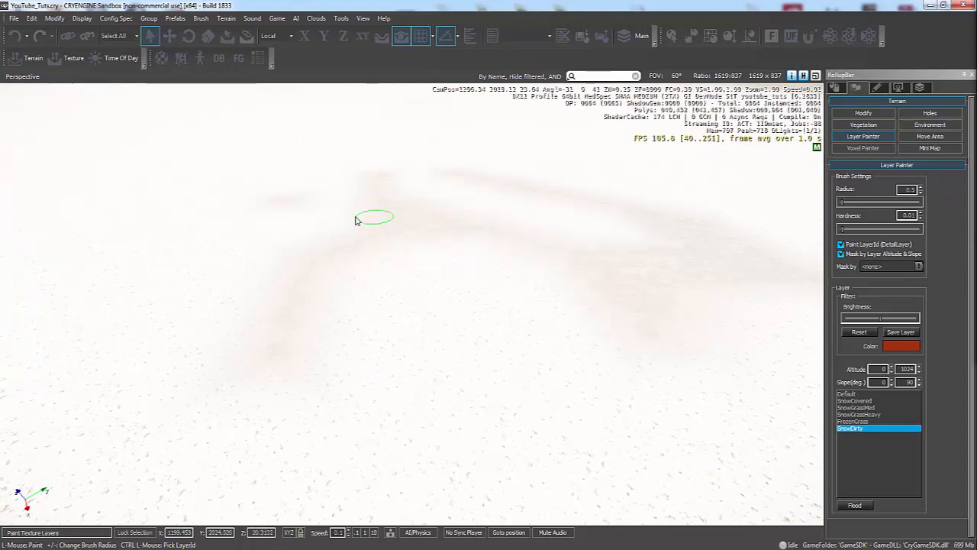
{"action": "right_click_drag", "start_coordinate": [596, 300], "coordinate": [633, 384]}
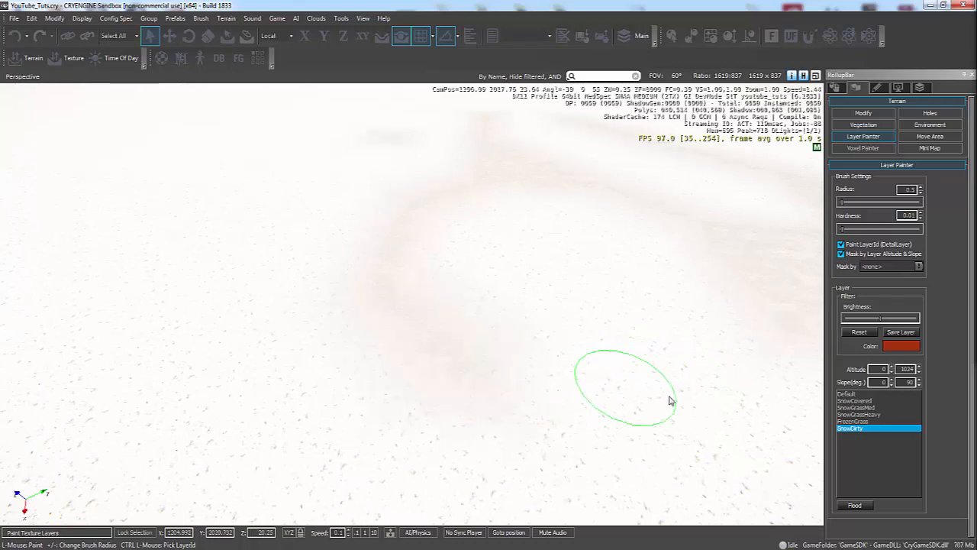
{"action": "key", "text": "s"}
{"action": "mouse_move", "coordinate": [645, 496]}
{"action": "right_mouse_down"}
{"action": "mouse_move", "coordinate": [590, 488]}
{"action": "mouse_move", "coordinate": [502, 437]}
{"action": "mouse_move", "coordinate": [519, 473]}
{"action": "right_mouse_up"}
{"action": "key", "text": "s"}
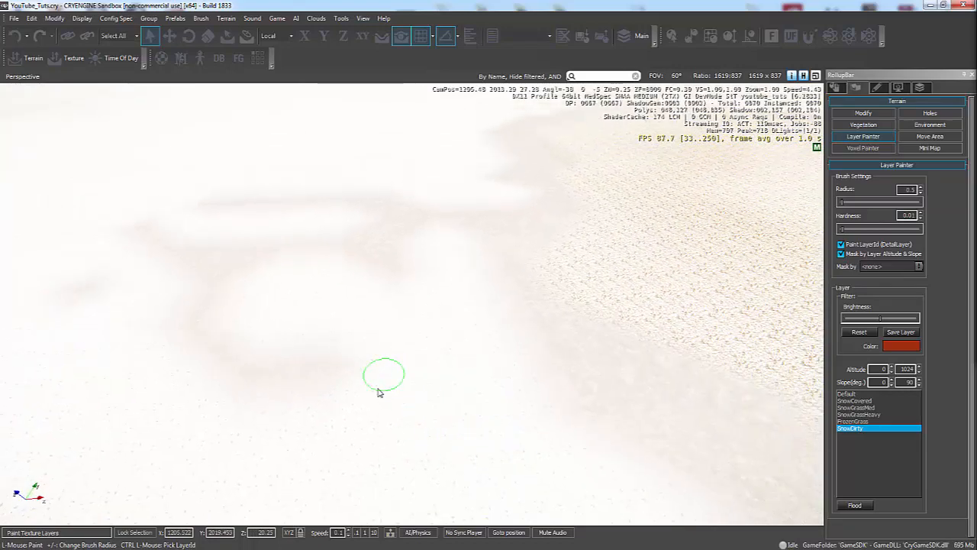
{"action": "left_click_drag", "start_coordinate": [380, 390], "coordinate": [566, 433]}
Examine the painted trails and blended texture borders around the grassy patch from several distances.
{"action": "key", "text": "s"}
{"action": "mouse_move", "coordinate": [535, 467]}
{"action": "right_mouse_down"}
{"action": "mouse_move", "coordinate": [522, 466]}
{"action": "mouse_move", "coordinate": [533, 465]}
{"action": "right_mouse_up"}
{"action": "key", "text": "d"}
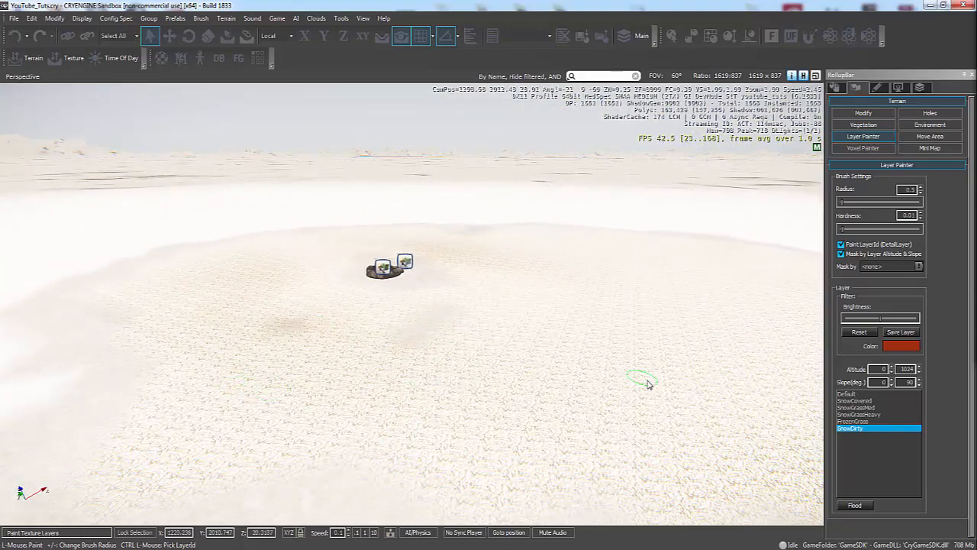
{"action": "key", "text": "w"}
{"action": "right_click_drag", "start_coordinate": [497, 373], "coordinate": [456, 361]}
{"action": "key", "text": "w"}
{"action": "right_click_drag", "start_coordinate": [361, 362], "coordinate": [364, 362]}
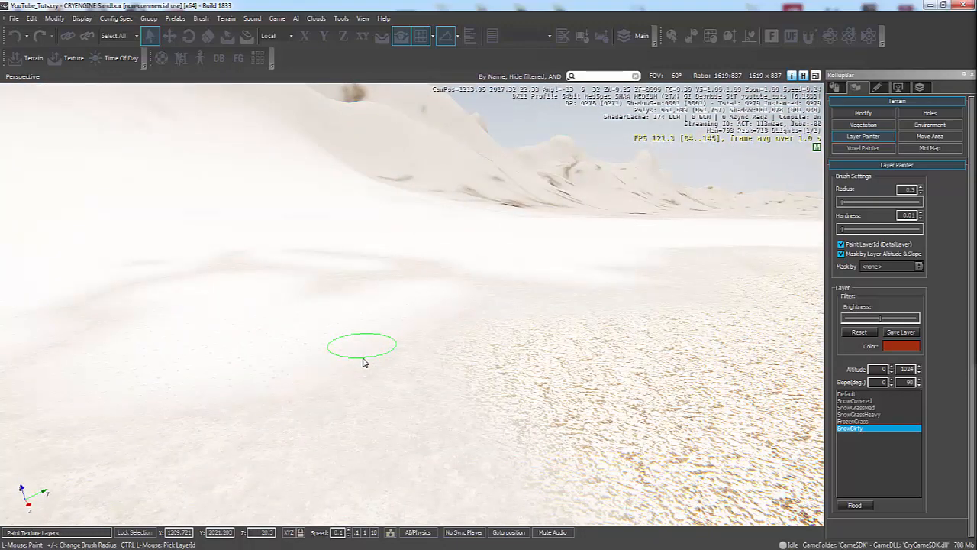
{"action": "right_click_drag", "start_coordinate": [363, 283], "coordinate": [366, 284]}
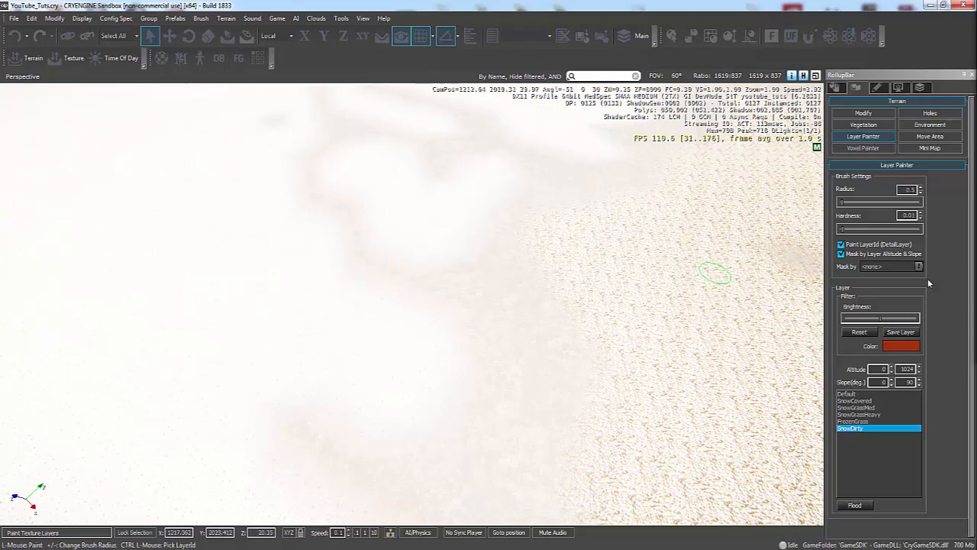
Select the SnowGrassHeavy layer and set the camera movement speed to 1 for the flight to the snowy hills.
{"action": "left_click", "coordinate": [875, 414]}
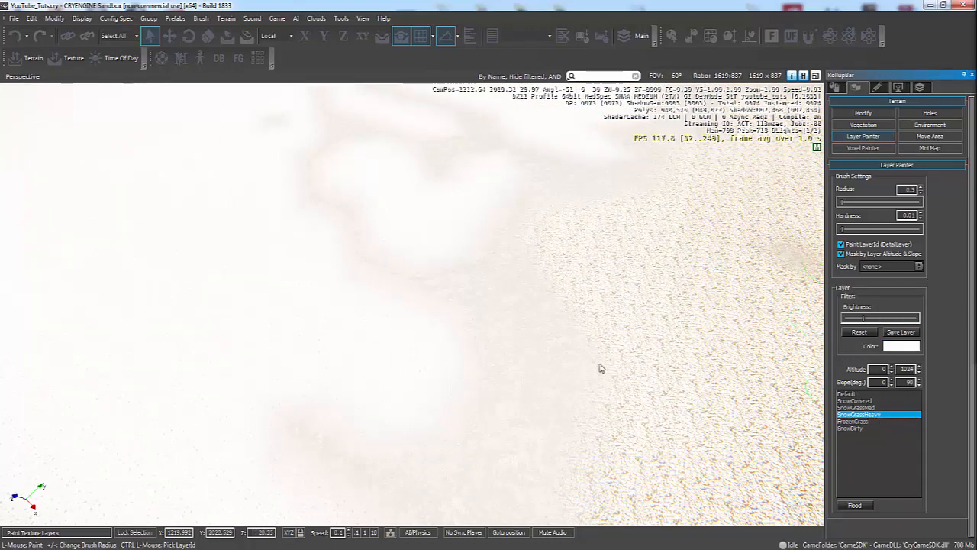
{"action": "right_click_drag", "start_coordinate": [599, 368], "coordinate": [539, 322]}
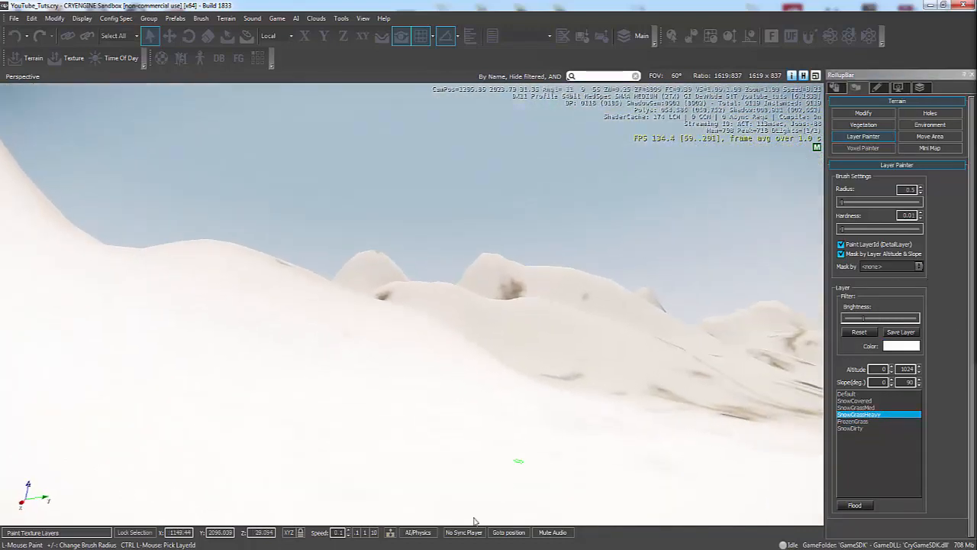
{"action": "left_click", "coordinate": [357, 532]}
{"action": "right_click_drag", "start_coordinate": [522, 438], "coordinate": [523, 439]}
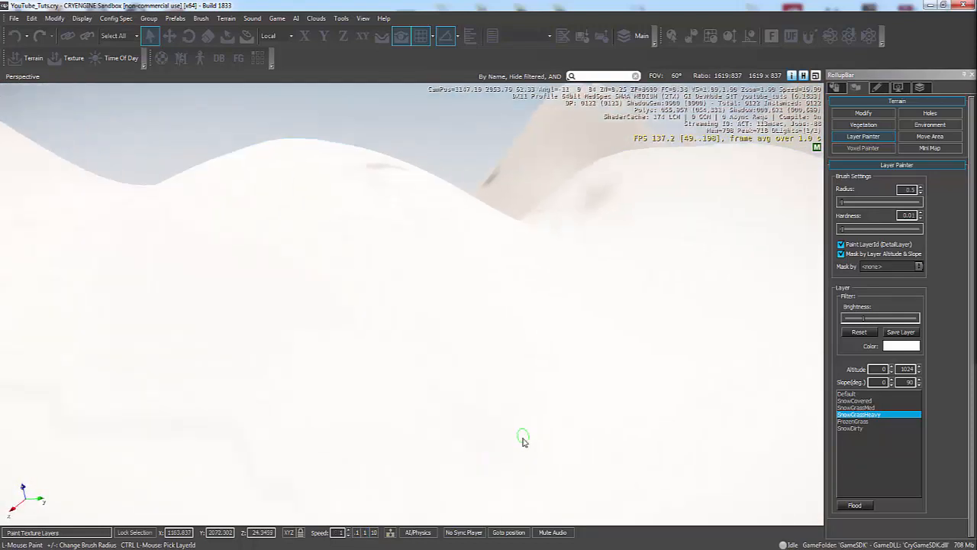
Set the brush radius to about 15.48 and restrict SnowGrassHeavy to slopes between 45 and 90 degrees.
{"action": "left_click", "coordinate": [850, 204]}
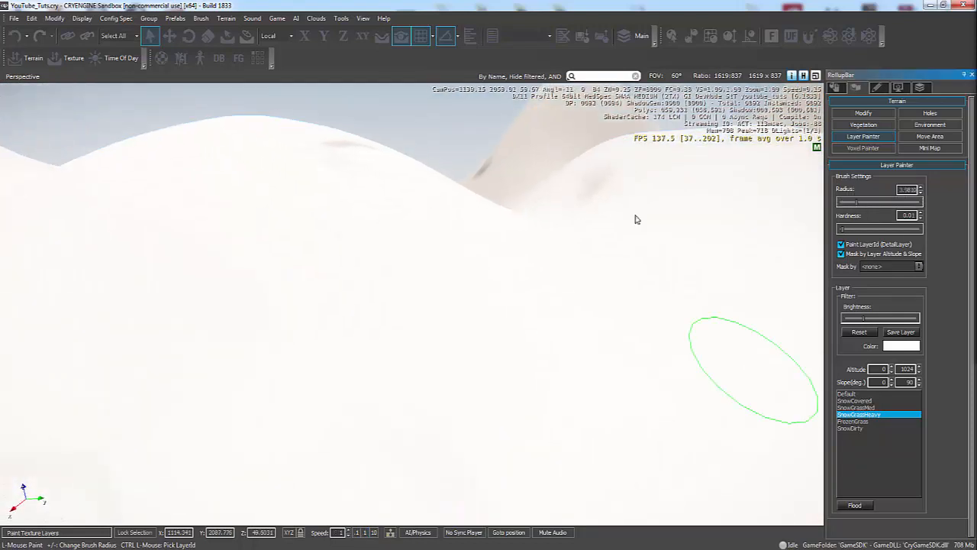
{"action": "left_click_drag", "start_coordinate": [865, 204], "coordinate": [871, 203]}
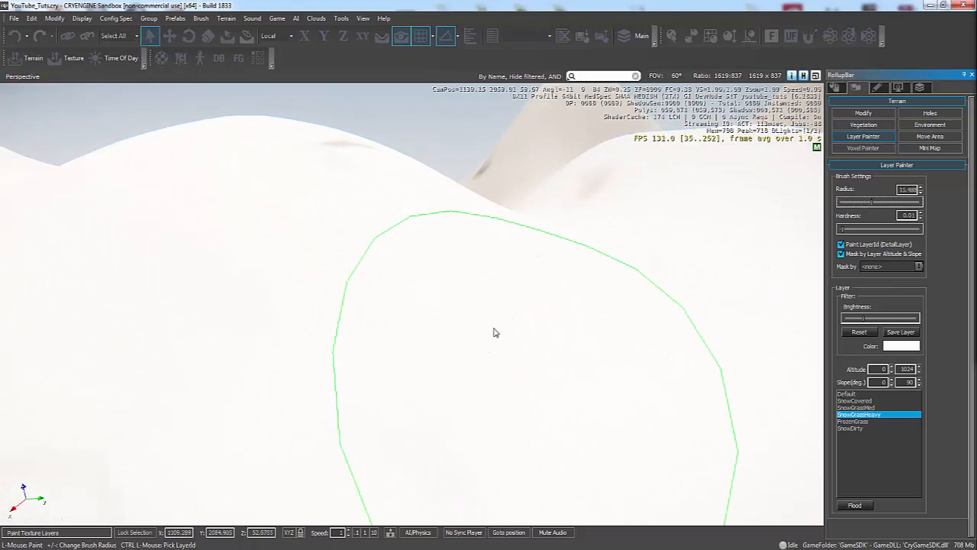
{"action": "key", "text": "w"}
{"action": "right_click_drag", "start_coordinate": [645, 411], "coordinate": [645, 410]}
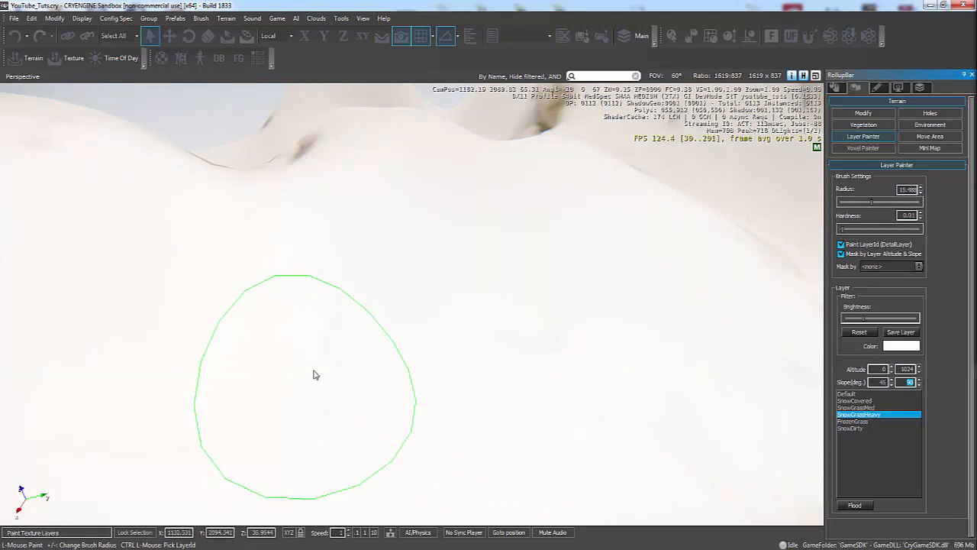
Paint SnowGrassHeavy patches onto the steep parts of the snowy hillsides.
{"action": "left_click_drag", "start_coordinate": [466, 208], "coordinate": [577, 219]}
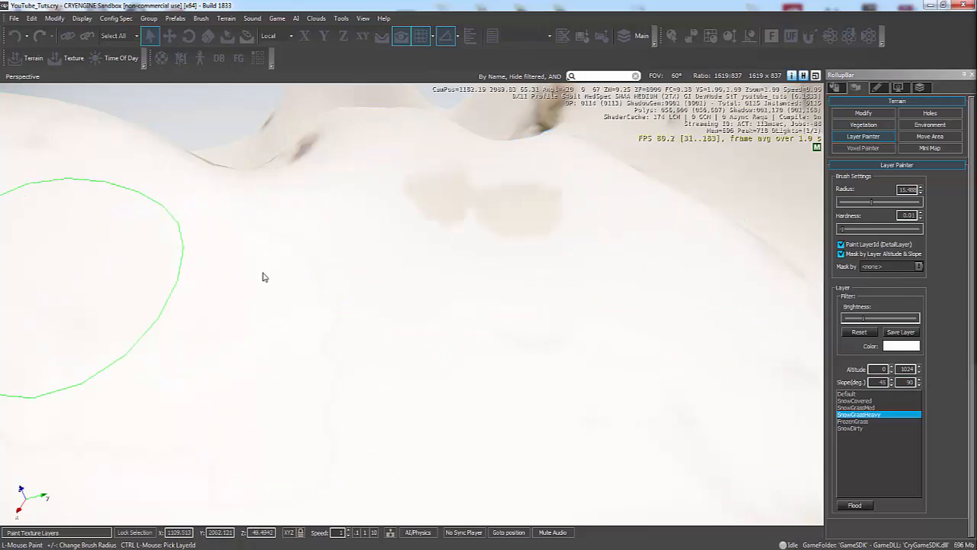
{"action": "right_click_drag", "start_coordinate": [461, 273], "coordinate": [460, 276]}
{"action": "key", "text": "s"}
{"action": "key", "text": "w"}
{"action": "left_click_drag", "start_coordinate": [424, 238], "coordinate": [456, 235]}
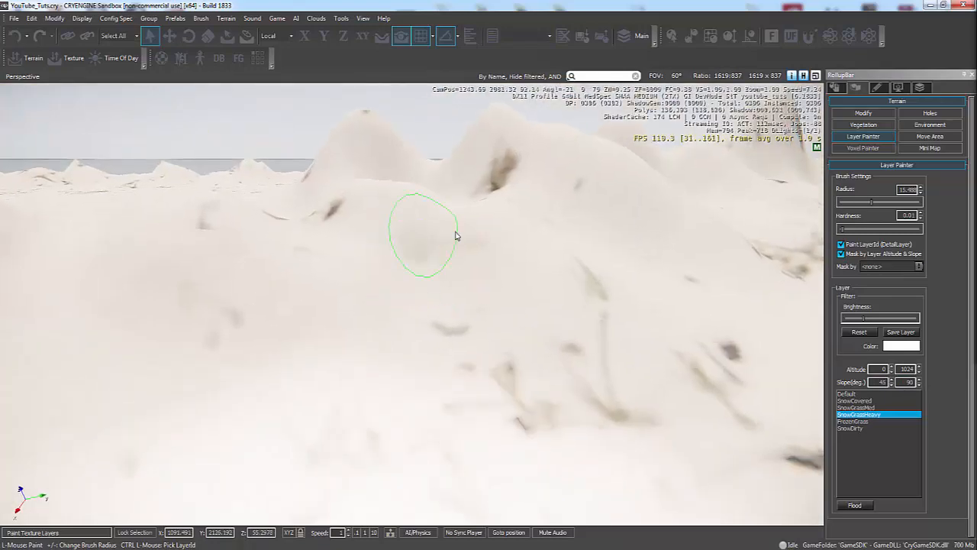
{"action": "left_click_drag", "start_coordinate": [726, 249], "coordinate": [682, 376]}
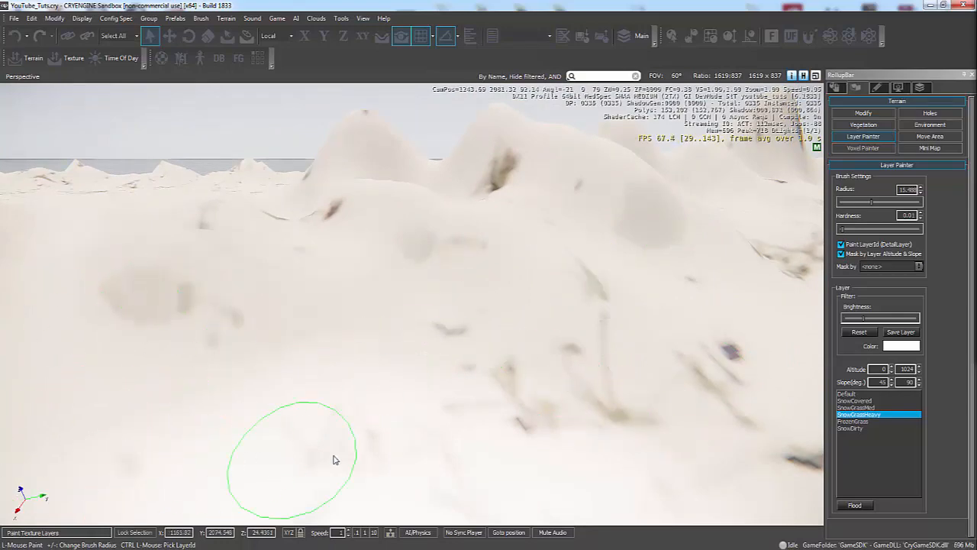
Cover the steep face beside the isolated grassy patch with SnowGrassHeavy.
{"action": "key", "text": "w"}
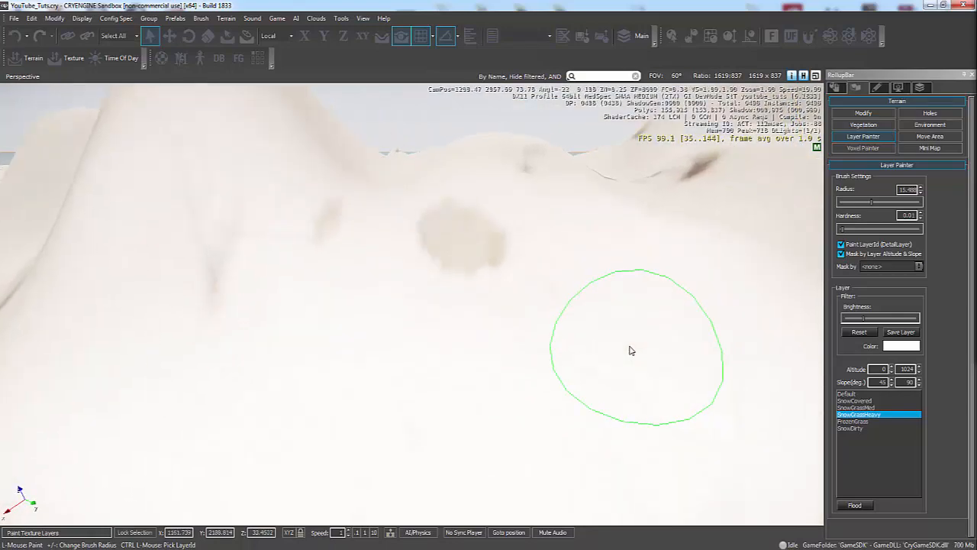
{"action": "mouse_move", "coordinate": [180, 206]}
{"action": "left_mouse_down"}
{"action": "mouse_move", "coordinate": [160, 231]}
{"action": "mouse_move", "coordinate": [199, 334]}
{"action": "left_mouse_up"}
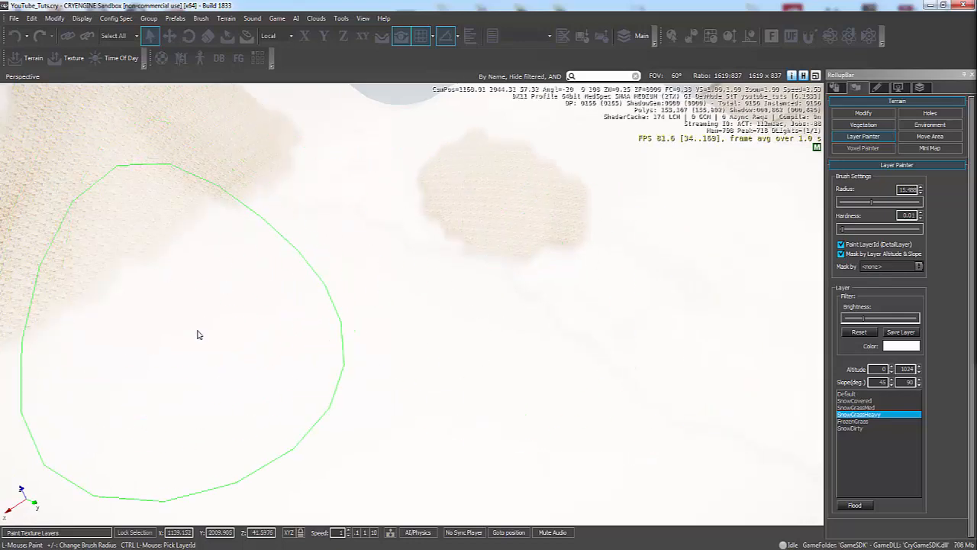
{"action": "right_click_drag", "start_coordinate": [191, 328], "coordinate": [171, 318]}
{"action": "mouse_move", "coordinate": [170, 290]}
{"action": "left_mouse_down"}
{"action": "mouse_move", "coordinate": [193, 242]}
{"action": "mouse_move", "coordinate": [160, 282]}
{"action": "left_mouse_up"}
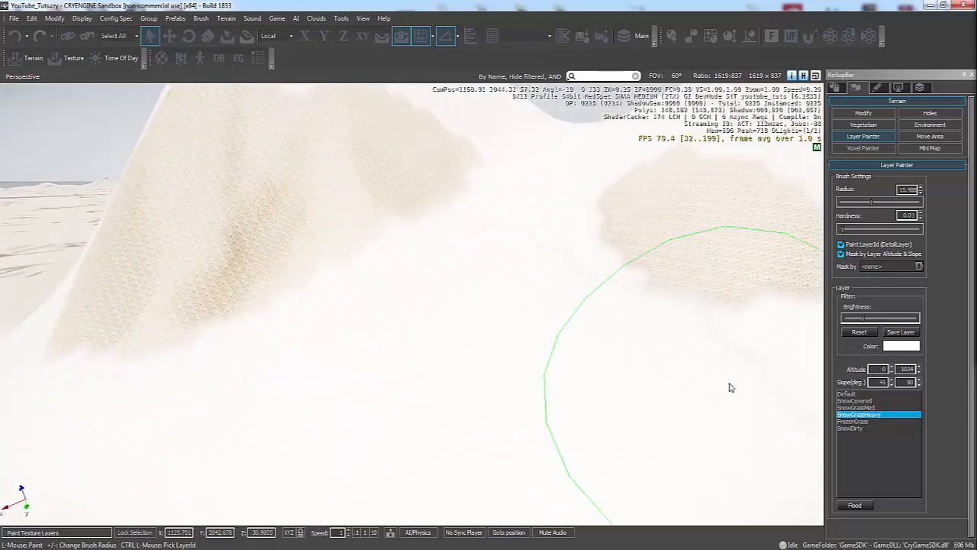
Fill in the steep faces of the neighbouring snowy hills with further SnowGrassHeavy strokes.
{"action": "right_click_drag", "start_coordinate": [598, 341], "coordinate": [591, 338]}
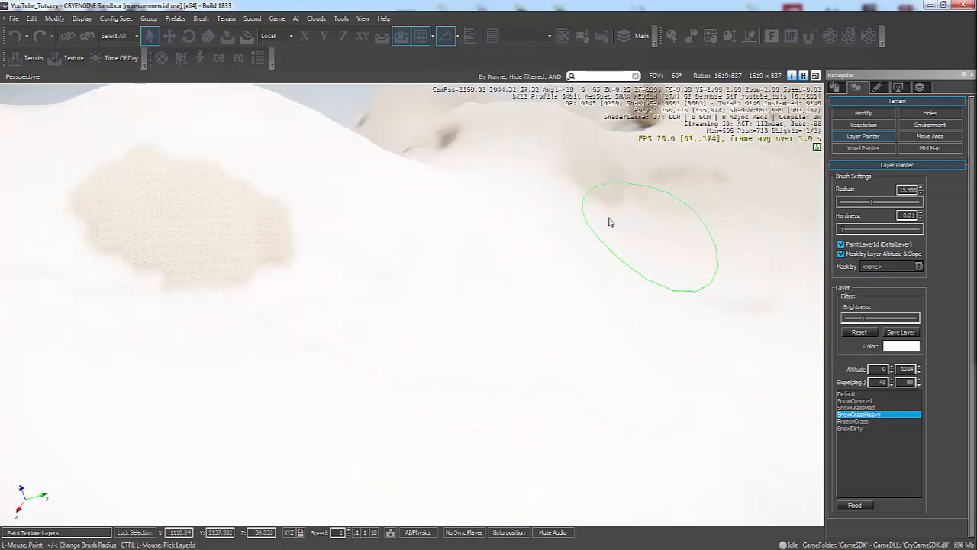
{"action": "right_click_drag", "start_coordinate": [236, 191], "coordinate": [235, 192]}
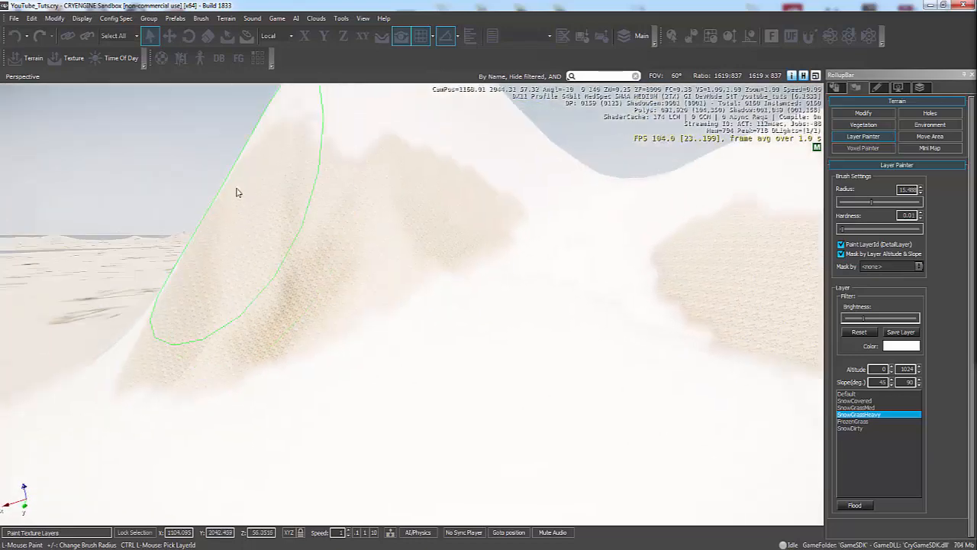
{"action": "key", "text": "a"}
{"action": "right_click_drag", "start_coordinate": [463, 340], "coordinate": [461, 375]}
{"action": "key", "text": "a"}
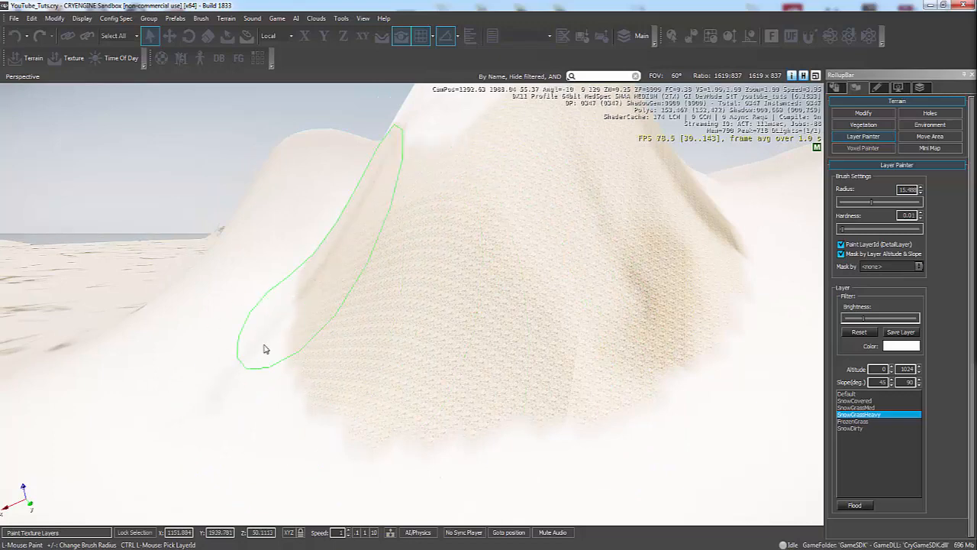
{"action": "right_click_drag", "start_coordinate": [573, 352], "coordinate": [584, 343]}
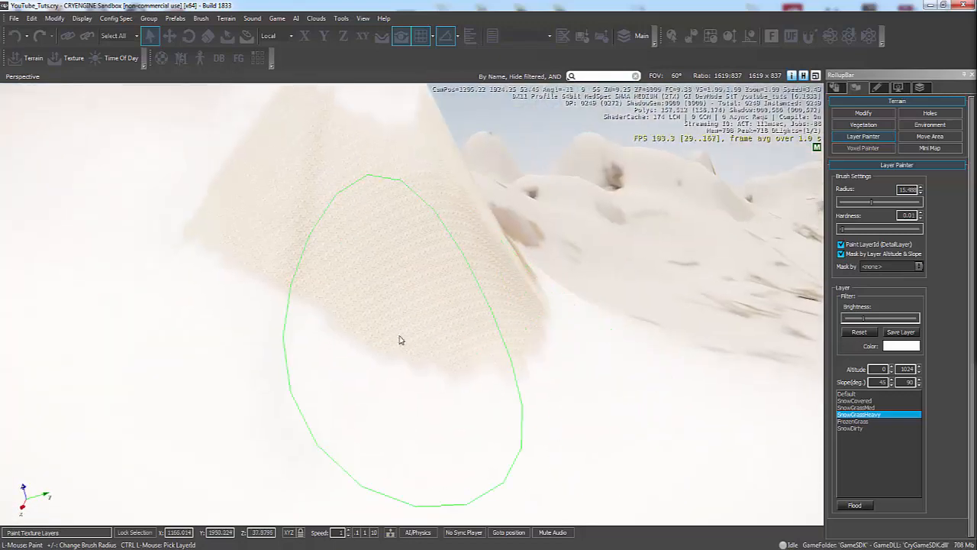
{"action": "mouse_move", "coordinate": [399, 338]}
{"action": "left_mouse_down"}
{"action": "mouse_move", "coordinate": [133, 307]}
{"action": "mouse_move", "coordinate": [394, 319]}
{"action": "left_mouse_up"}
{"action": "right_click_drag", "start_coordinate": [395, 319], "coordinate": [391, 305]}
{"action": "key", "text": "w"}
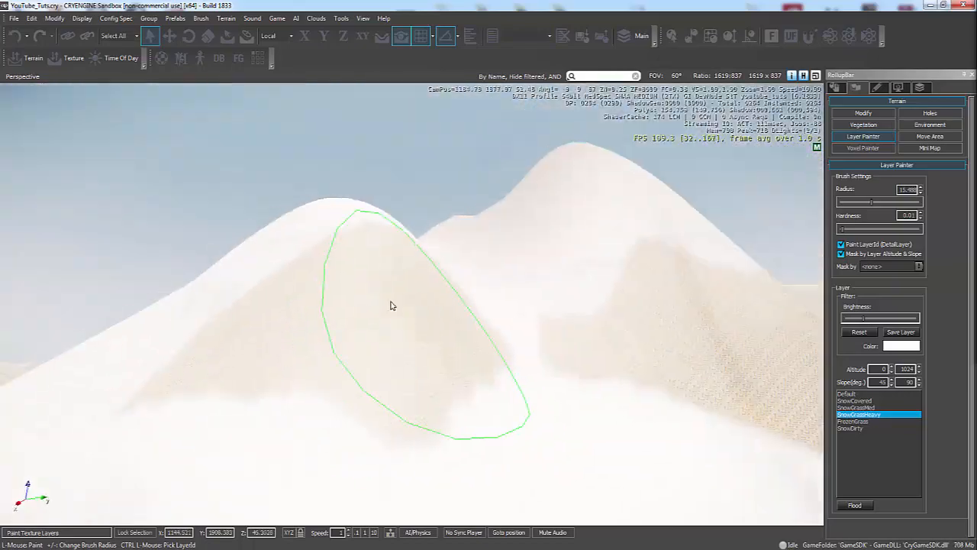
{"action": "mouse_move", "coordinate": [392, 305]}
{"action": "left_mouse_down"}
{"action": "mouse_move", "coordinate": [415, 307]}
{"action": "mouse_move", "coordinate": [203, 386]}
{"action": "mouse_move", "coordinate": [493, 392]}
{"action": "left_mouse_up"}
Select the SnowGrassMed layer and paint it over the SnowGrassHeavy patches on the hillsides.
{"action": "key", "text": "w"}
{"action": "right_click_drag", "start_coordinate": [493, 392], "coordinate": [513, 366]}
{"action": "key", "text": "s"}
{"action": "left_click", "coordinate": [867, 408]}
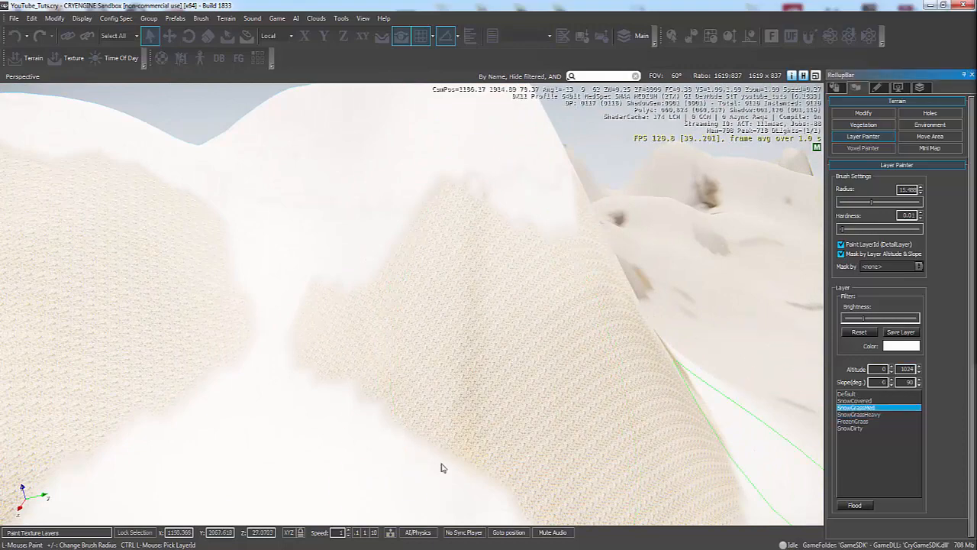
{"action": "mouse_move", "coordinate": [443, 466]}
{"action": "left_mouse_down"}
{"action": "mouse_move", "coordinate": [359, 349]}
{"action": "mouse_move", "coordinate": [571, 473]}
{"action": "left_mouse_up"}
{"action": "right_click_drag", "start_coordinate": [419, 362], "coordinate": [416, 359]}
{"action": "key", "text": "a"}
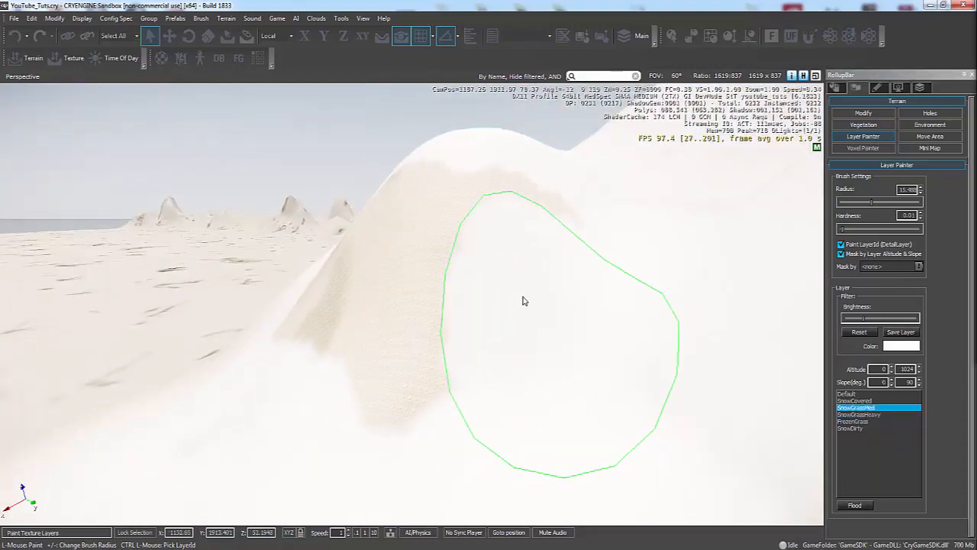
{"action": "left_click_drag", "start_coordinate": [524, 301], "coordinate": [408, 308]}
{"action": "right_click_drag", "start_coordinate": [442, 312], "coordinate": [462, 312]}
{"action": "left_click_drag", "start_coordinate": [405, 323], "coordinate": [333, 348]}
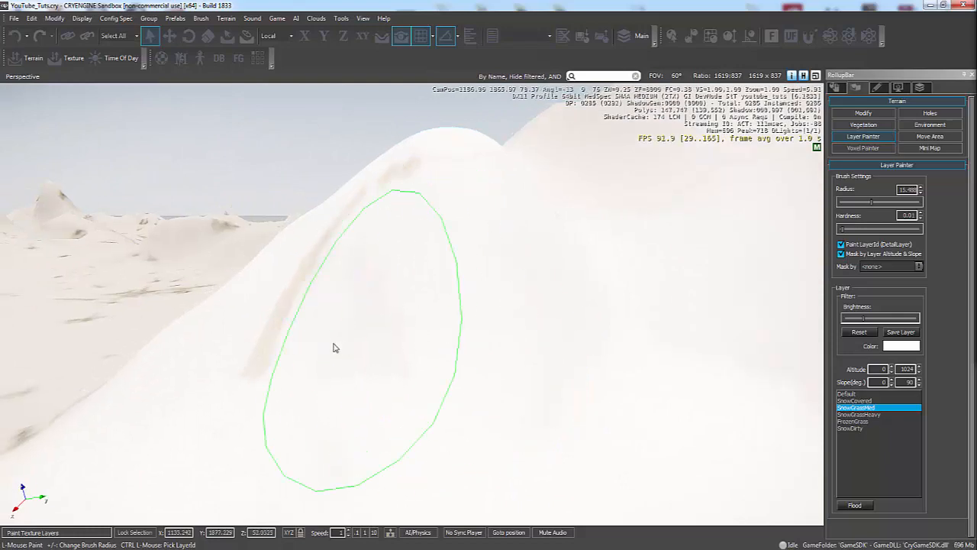
Examine the repainted slopes and the surrounding snowy hills from several sides.
{"action": "key", "text": "d"}
{"action": "key", "text": "d"}
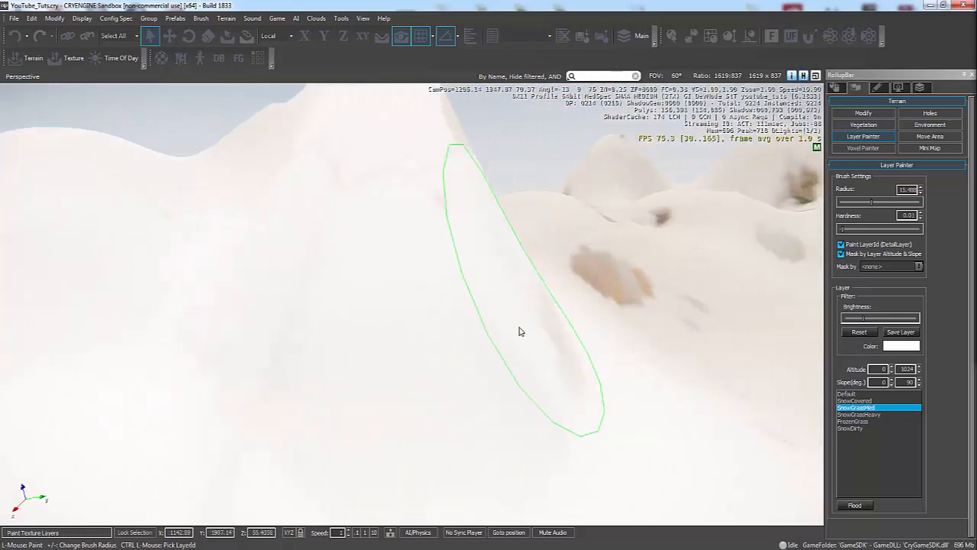
{"action": "mouse_move", "coordinate": [534, 288]}
{"action": "right_mouse_down"}
{"action": "mouse_move", "coordinate": [512, 318]}
{"action": "mouse_move", "coordinate": [460, 327]}
{"action": "mouse_move", "coordinate": [430, 266]}
{"action": "mouse_move", "coordinate": [461, 182]}
{"action": "right_mouse_up"}
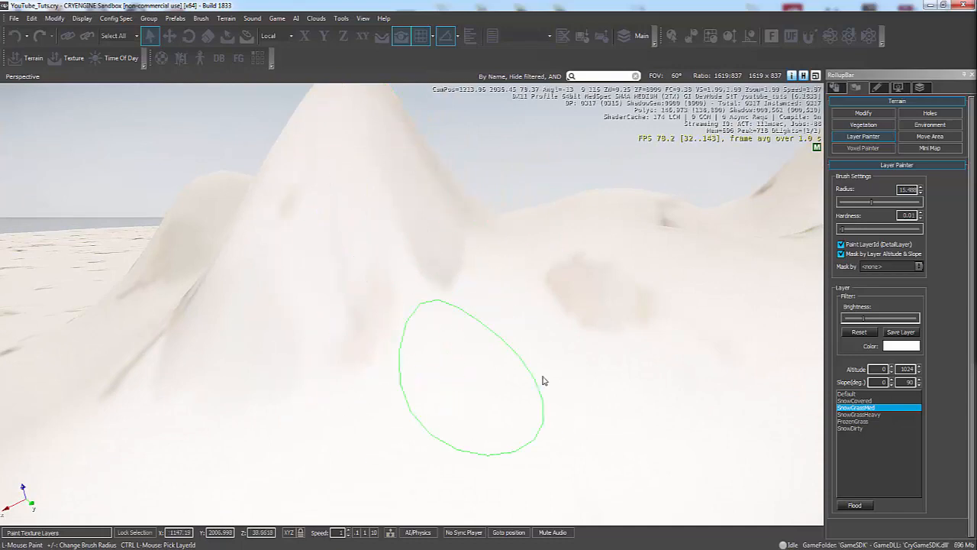
{"action": "mouse_move", "coordinate": [541, 381]}
{"action": "right_mouse_down"}
{"action": "mouse_move", "coordinate": [604, 371]}
{"action": "mouse_move", "coordinate": [663, 248]}
{"action": "mouse_move", "coordinate": [596, 371]}
{"action": "mouse_move", "coordinate": [583, 336]}
{"action": "right_mouse_up"}
{"action": "key", "text": "w"}
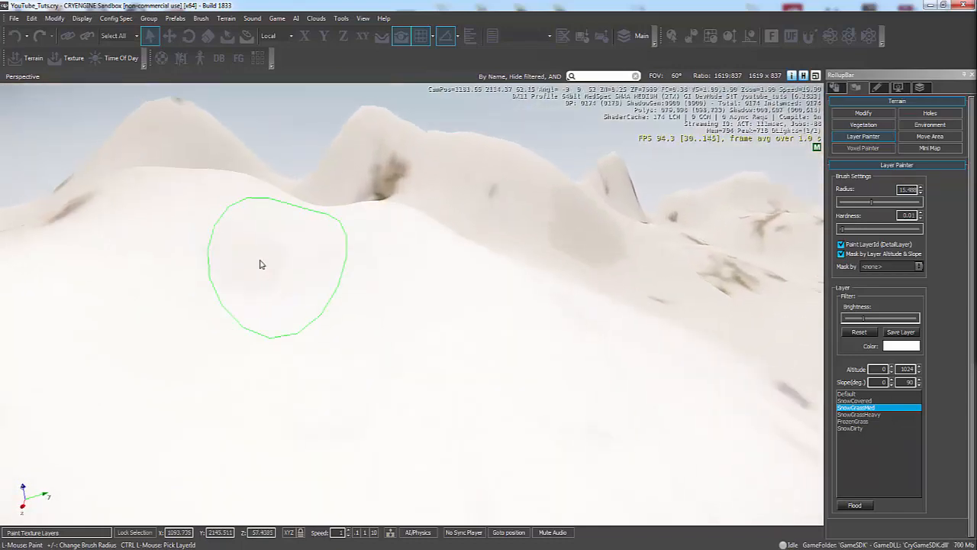
{"action": "key", "text": "w"}
{"action": "mouse_move", "coordinate": [555, 270]}
{"action": "right_mouse_down"}
{"action": "mouse_move", "coordinate": [565, 270]}
{"action": "mouse_move", "coordinate": [340, 275]}
{"action": "mouse_move", "coordinate": [387, 294]}
{"action": "mouse_move", "coordinate": [399, 320]}
{"action": "right_mouse_up"}
{"action": "key", "text": "w"}
{"action": "key", "text": "w"}
{"action": "key", "text": "a"}
{"action": "key", "text": "s"}
{"action": "key", "text": "w"}
{"action": "key", "text": "a"}
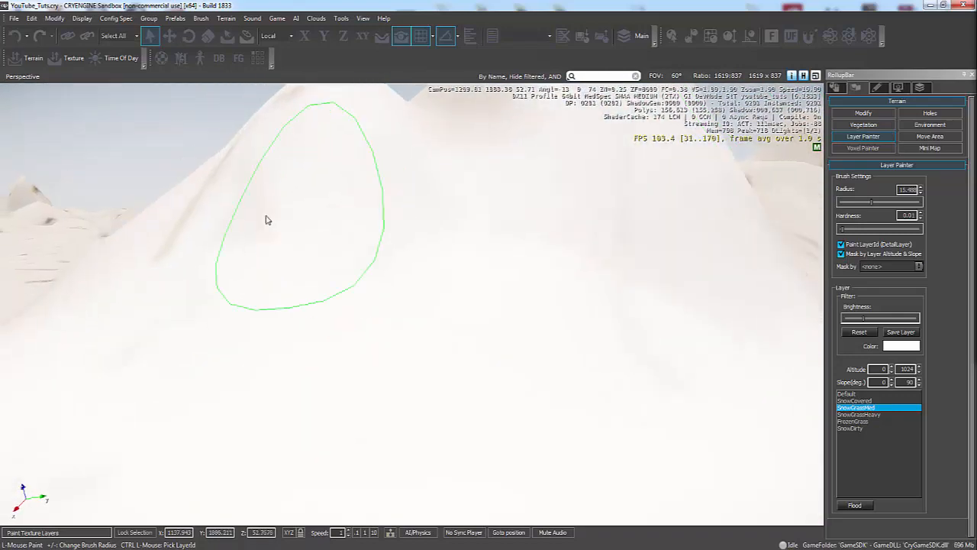
{"action": "right_click_drag", "start_coordinate": [347, 257], "coordinate": [348, 257]}
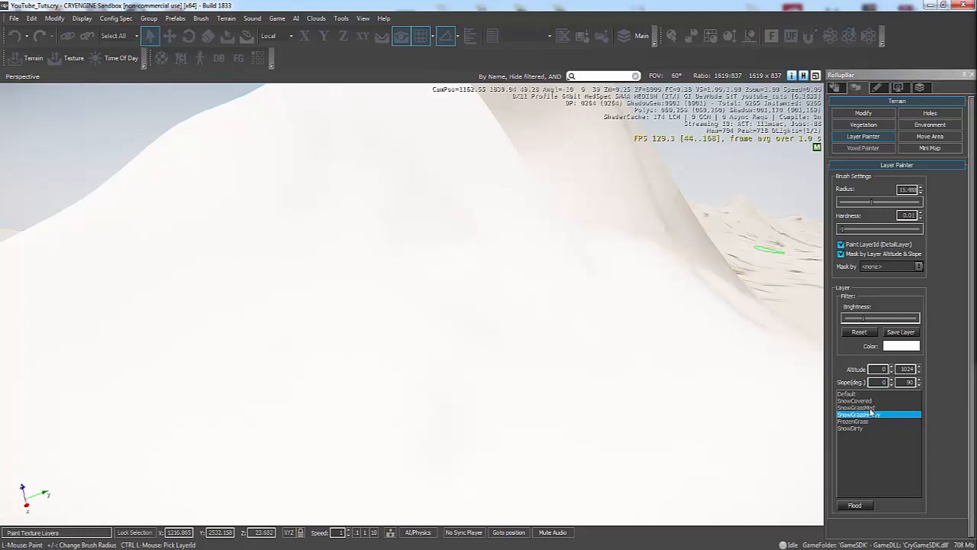
Select the SnowDirty layer and restrict it to slopes between 15 and 90 degrees.
{"action": "left_click", "coordinate": [871, 421]}
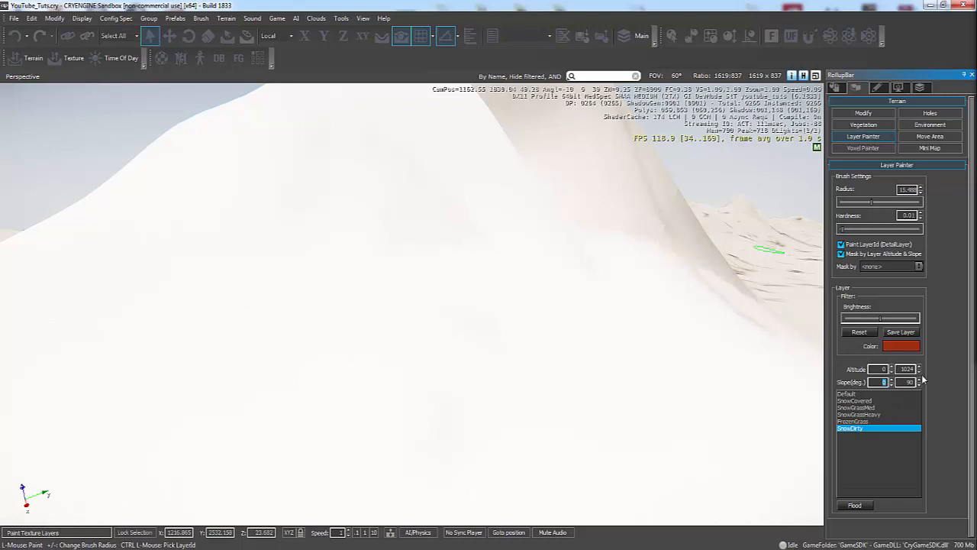
{"action": "right_click_drag", "start_coordinate": [724, 377], "coordinate": [725, 378]}
{"action": "key", "text": "s"}
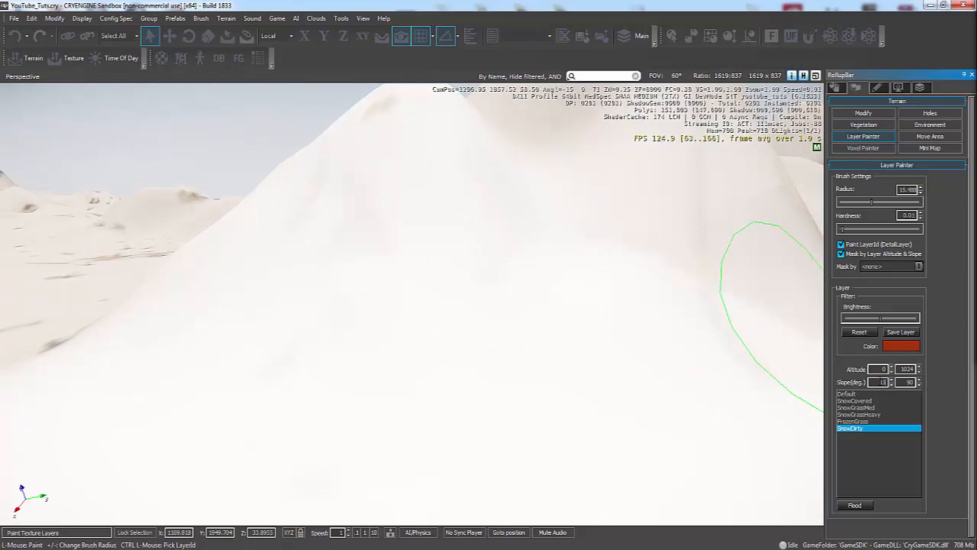
Paint SnowDirty across the sloped face of the snowy hill, from its foot toward the peak.
{"action": "mouse_move", "coordinate": [347, 368]}
{"action": "left_mouse_down"}
{"action": "mouse_move", "coordinate": [229, 349]}
{"action": "mouse_move", "coordinate": [249, 377]}
{"action": "mouse_move", "coordinate": [329, 380]}
{"action": "left_mouse_up"}
{"action": "key", "text": "w"}
{"action": "right_click_drag", "start_coordinate": [330, 380], "coordinate": [329, 380]}
{"action": "key", "text": "s"}
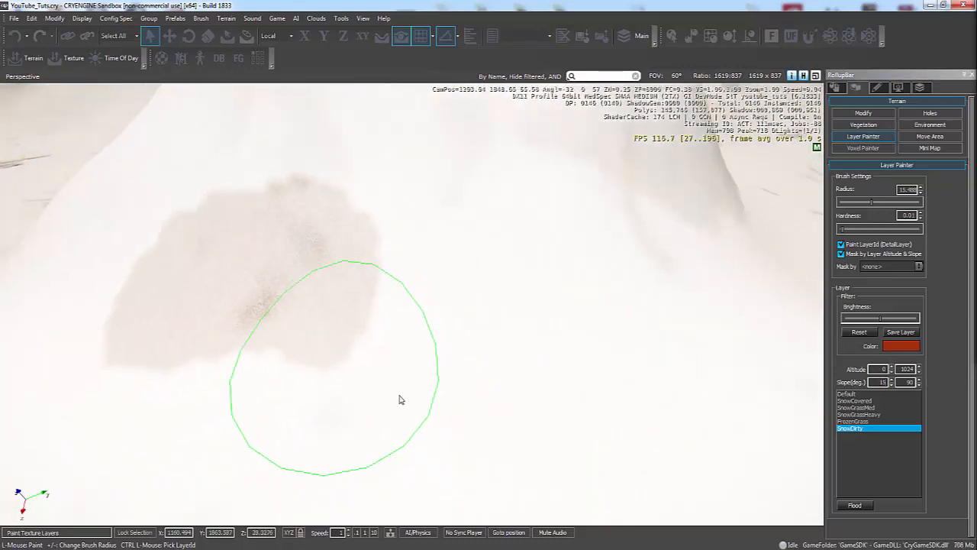
{"action": "mouse_move", "coordinate": [399, 397]}
{"action": "left_mouse_down"}
{"action": "mouse_move", "coordinate": [560, 424]}
{"action": "mouse_move", "coordinate": [616, 346]}
{"action": "mouse_move", "coordinate": [479, 232]}
{"action": "left_mouse_up"}
{"action": "right_click_drag", "start_coordinate": [479, 232], "coordinate": [478, 231]}
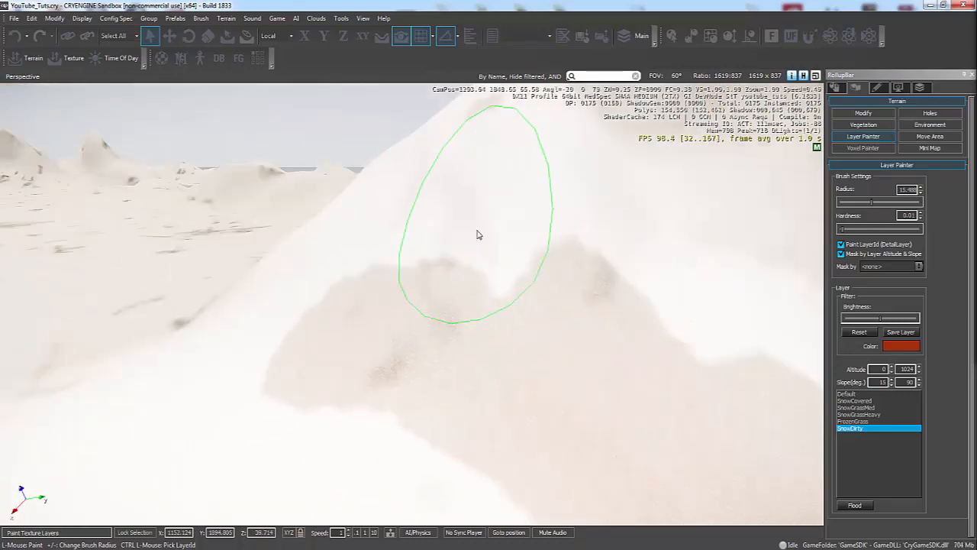
{"action": "mouse_move", "coordinate": [519, 248]}
{"action": "left_mouse_down"}
{"action": "mouse_move", "coordinate": [390, 307]}
{"action": "mouse_move", "coordinate": [270, 408]}
{"action": "mouse_move", "coordinate": [317, 442]}
{"action": "left_mouse_up"}
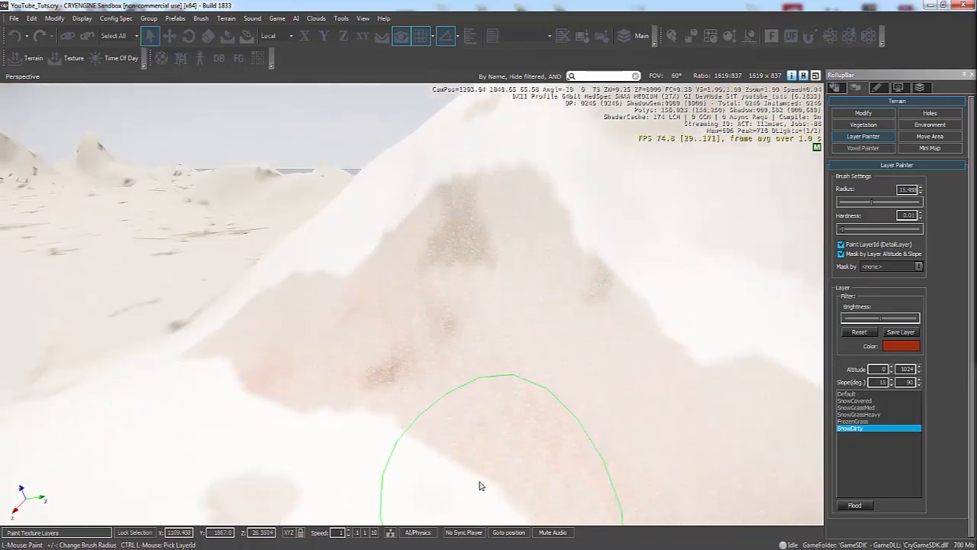
Build up the red-tinted SnowDirty texture on the middle of the hill face from close range.
{"action": "key", "text": "a"}
{"action": "right_click_drag", "start_coordinate": [464, 464], "coordinate": [461, 462]}
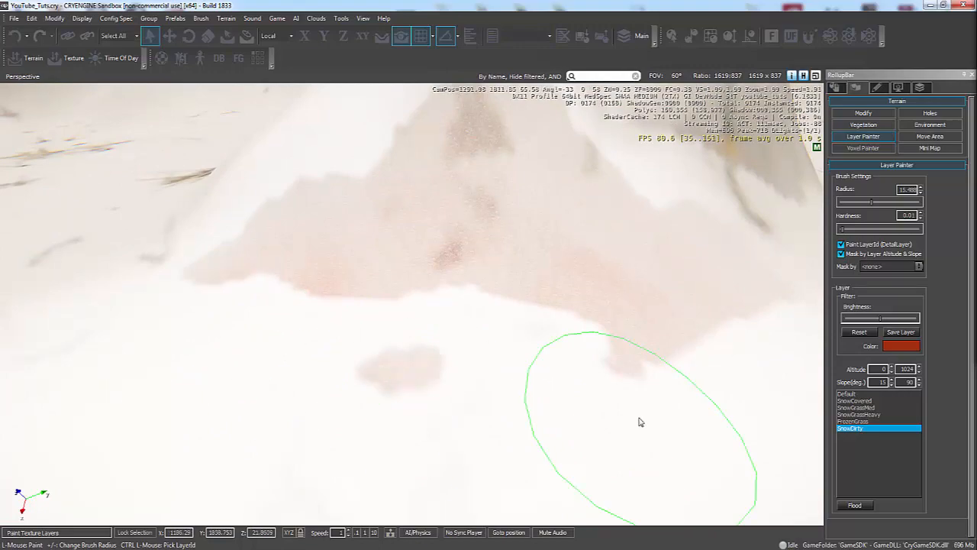
{"action": "key", "text": "w"}
{"action": "right_click_drag", "start_coordinate": [645, 367], "coordinate": [649, 366]}
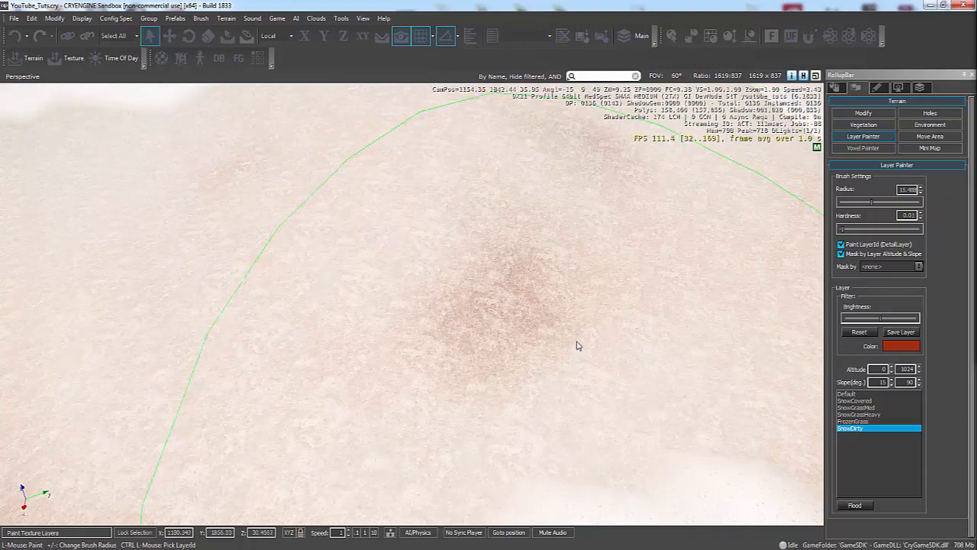
{"action": "mouse_move", "coordinate": [576, 346]}
{"action": "left_mouse_down"}
{"action": "mouse_move", "coordinate": [517, 312]}
{"action": "mouse_move", "coordinate": [484, 318]}
{"action": "left_mouse_up"}
{"action": "right_click_drag", "start_coordinate": [484, 319], "coordinate": [484, 319]}
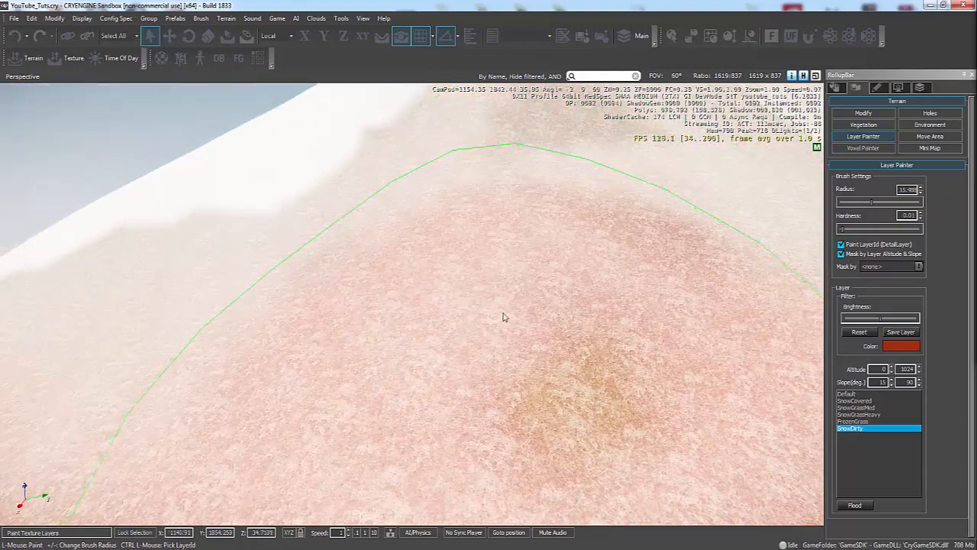
Change the SnowDirty layer color to white and repaint the reddish areas of the hill face.
{"action": "left_click", "coordinate": [912, 346]}
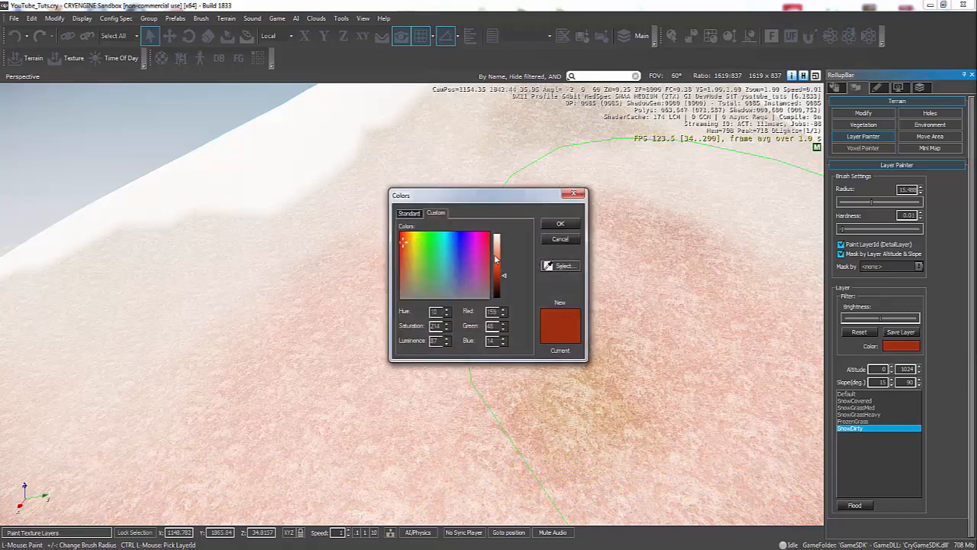
{"action": "left_click", "coordinate": [565, 225]}
{"action": "key", "text": "s"}
{"action": "right_click_drag", "start_coordinate": [620, 236], "coordinate": [620, 240]}
{"action": "mouse_move", "coordinate": [527, 252]}
{"action": "left_mouse_down"}
{"action": "mouse_move", "coordinate": [499, 247]}
{"action": "mouse_move", "coordinate": [479, 146]}
{"action": "left_mouse_up"}
{"action": "left_click_drag", "start_coordinate": [392, 239], "coordinate": [256, 343]}
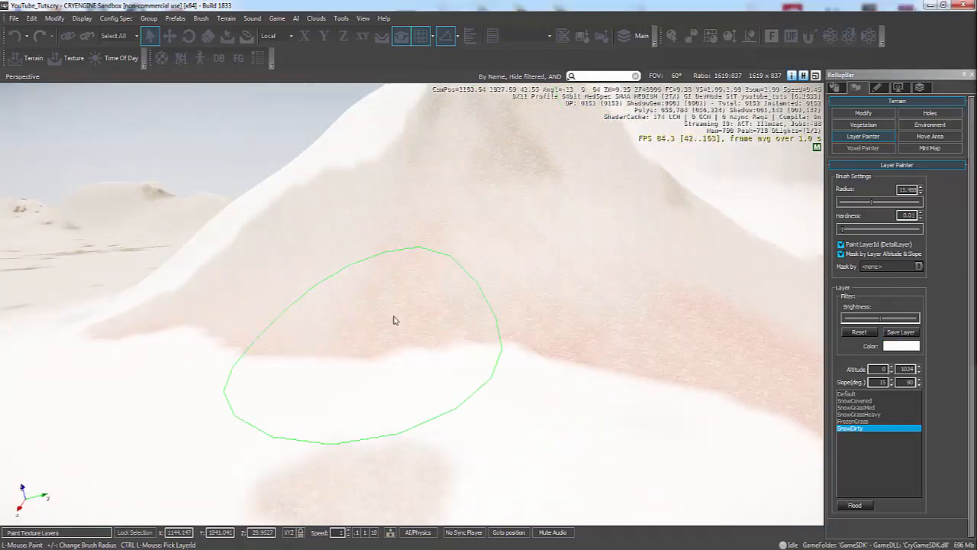
{"action": "left_click_drag", "start_coordinate": [394, 320], "coordinate": [746, 314]}
Paint white-tinted SnowDirty along the foot of the hill and its lower slope edges.
{"action": "right_click_drag", "start_coordinate": [763, 392], "coordinate": [713, 392]}
{"action": "key", "text": "s"}
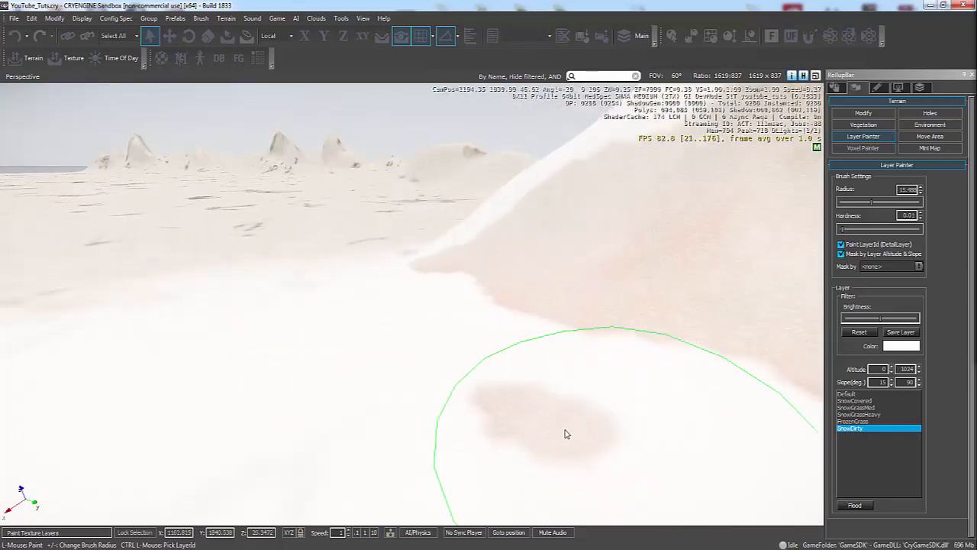
{"action": "key", "text": "w"}
{"action": "key", "text": "d"}
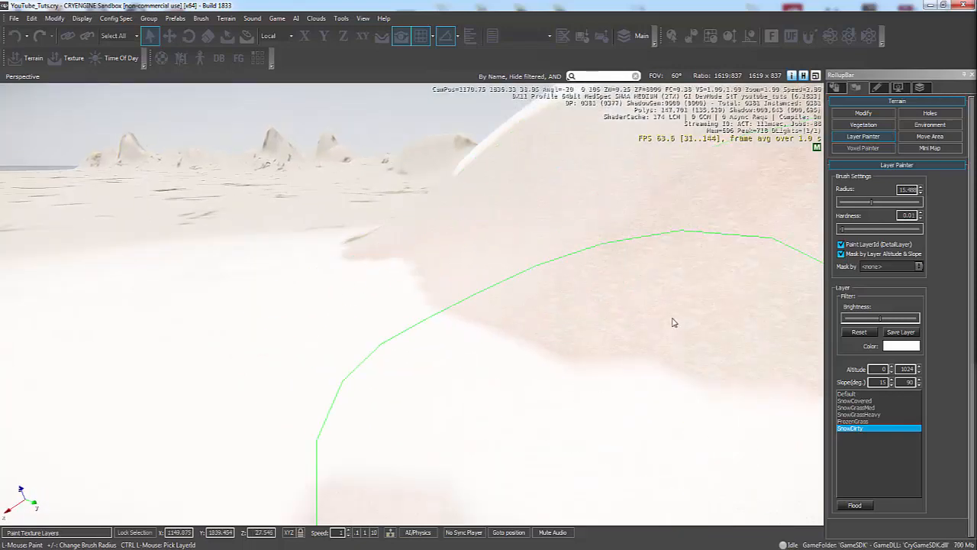
{"action": "key", "text": "w"}
{"action": "right_click_drag", "start_coordinate": [580, 325], "coordinate": [561, 329]}
{"action": "mouse_move", "coordinate": [430, 247]}
{"action": "left_mouse_down"}
{"action": "mouse_move", "coordinate": [578, 262]}
{"action": "mouse_move", "coordinate": [508, 259]}
{"action": "mouse_move", "coordinate": [534, 221]}
{"action": "mouse_move", "coordinate": [421, 185]}
{"action": "left_mouse_up"}
{"action": "right_click_drag", "start_coordinate": [421, 185], "coordinate": [419, 208]}
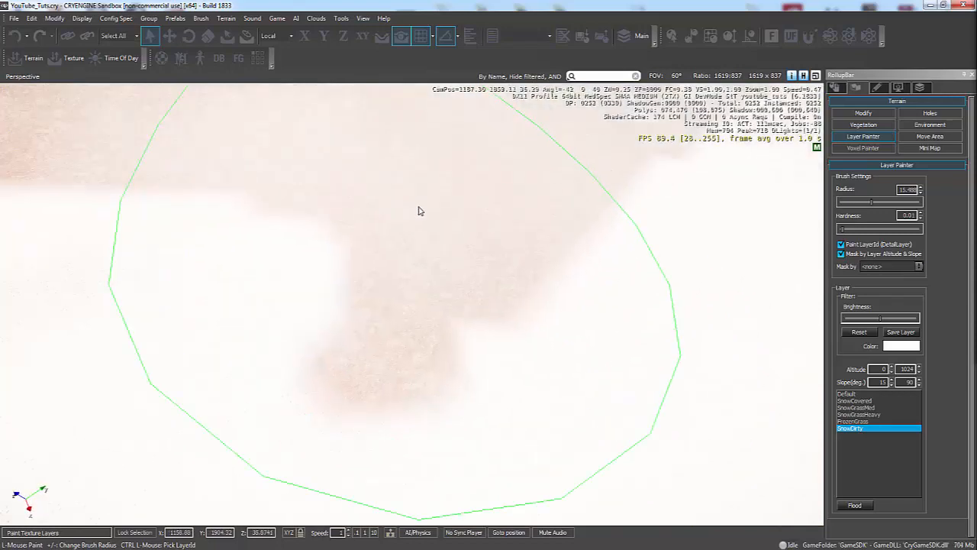
Extend the SnowDirty coverage along the hill's outer flank and blend out the remaining reddish tint.
{"action": "key", "text": "s"}
{"action": "key", "text": "a"}
{"action": "mouse_move", "coordinate": [230, 257]}
{"action": "right_mouse_down"}
{"action": "mouse_move", "coordinate": [298, 232]}
{"action": "mouse_move", "coordinate": [276, 228]}
{"action": "right_mouse_up"}
{"action": "mouse_move", "coordinate": [275, 151]}
{"action": "left_mouse_down"}
{"action": "mouse_move", "coordinate": [216, 201]}
{"action": "mouse_move", "coordinate": [251, 405]}
{"action": "mouse_move", "coordinate": [388, 458]}
{"action": "mouse_move", "coordinate": [464, 442]}
{"action": "left_mouse_up"}
{"action": "right_click_drag", "start_coordinate": [464, 441], "coordinate": [506, 343]}
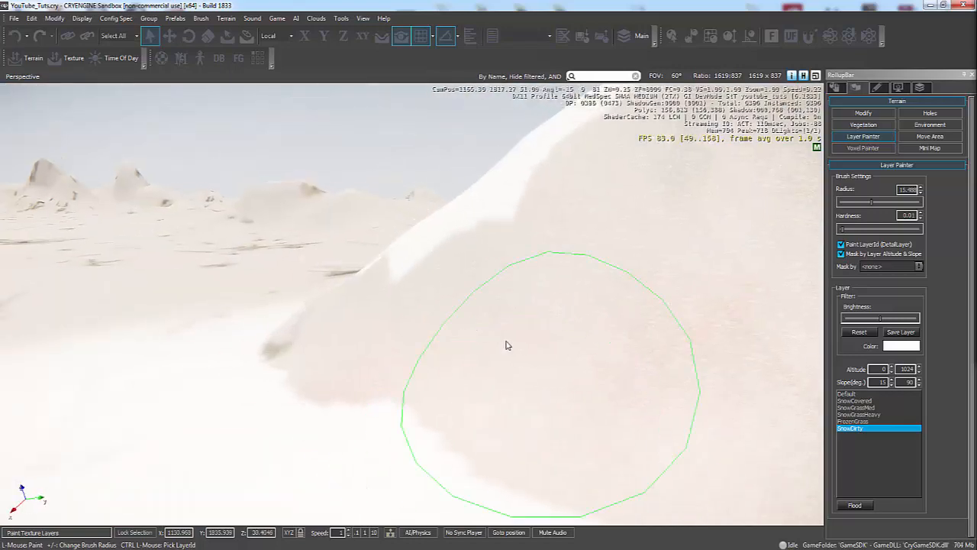
{"action": "left_click_drag", "start_coordinate": [346, 325], "coordinate": [552, 401]}
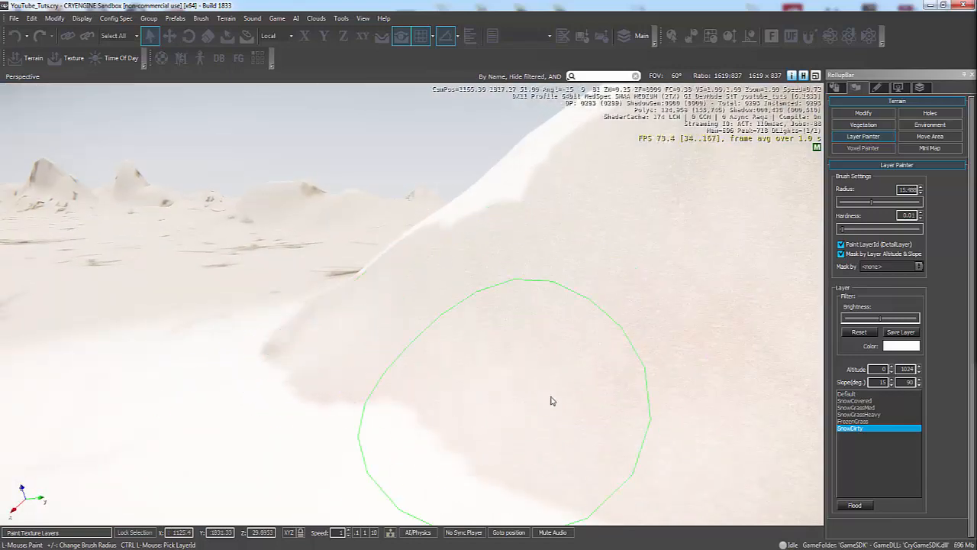
Paint SnowDirty over the upper part of the hill up to the snowy ridge.
{"action": "right_click_drag", "start_coordinate": [552, 401], "coordinate": [552, 343]}
{"action": "key", "text": "w"}
{"action": "key", "text": "a"}
{"action": "key", "text": "w"}
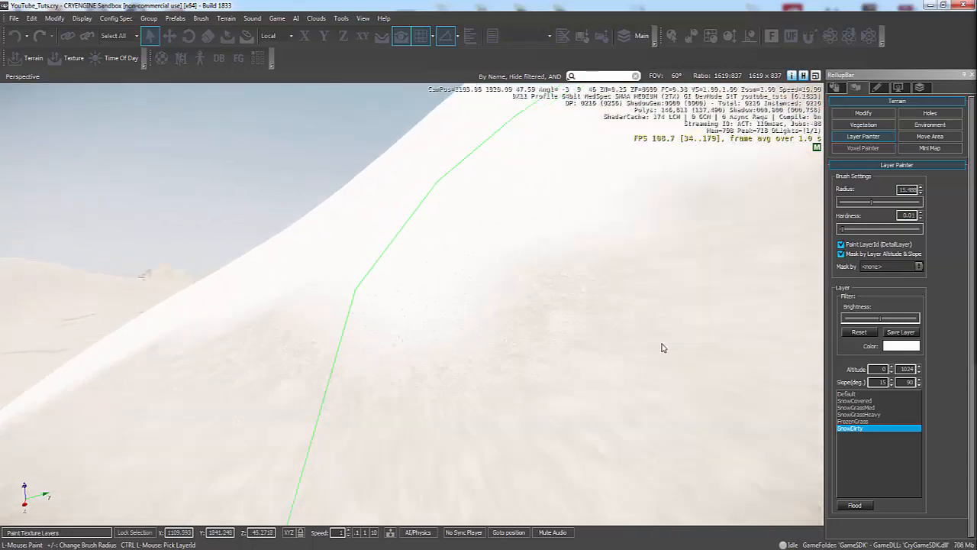
{"action": "mouse_move", "coordinate": [662, 348]}
{"action": "left_mouse_down"}
{"action": "mouse_move", "coordinate": [596, 375]}
{"action": "mouse_move", "coordinate": [489, 300]}
{"action": "left_mouse_up"}
{"action": "key", "text": "s"}
{"action": "right_click_drag", "start_coordinate": [574, 344], "coordinate": [568, 345]}
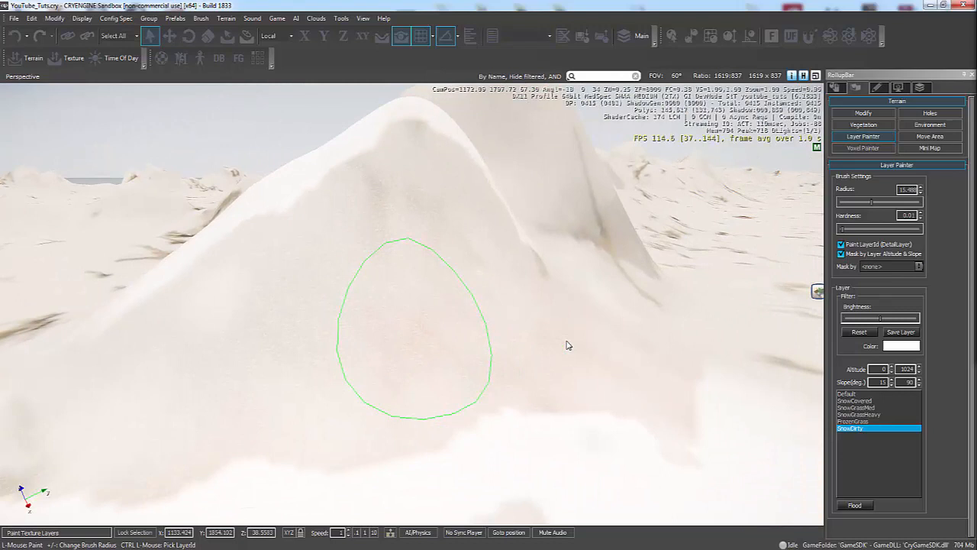
Raise the SnowDirty brightness close to its maximum and paint over the hill face.
{"action": "left_click", "coordinate": [868, 319]}
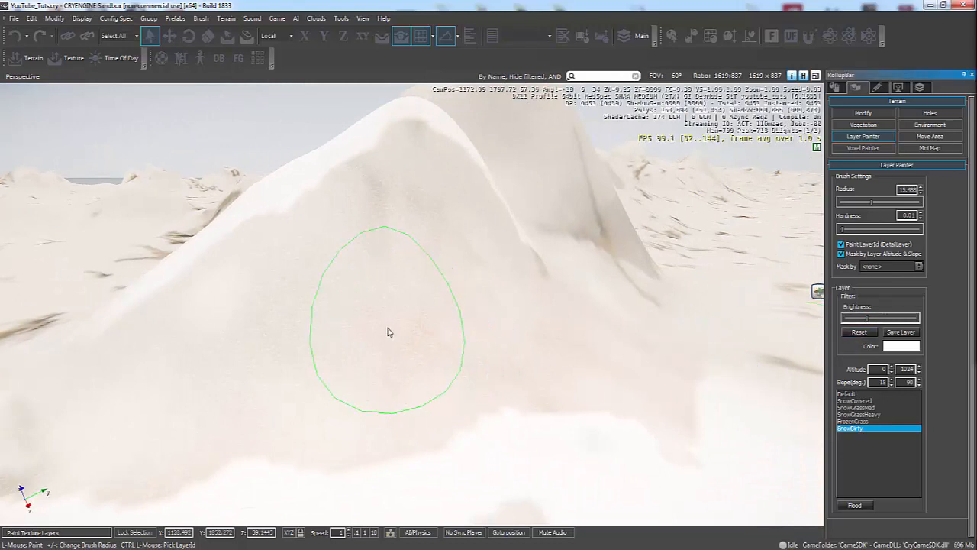
{"action": "left_click", "coordinate": [911, 321]}
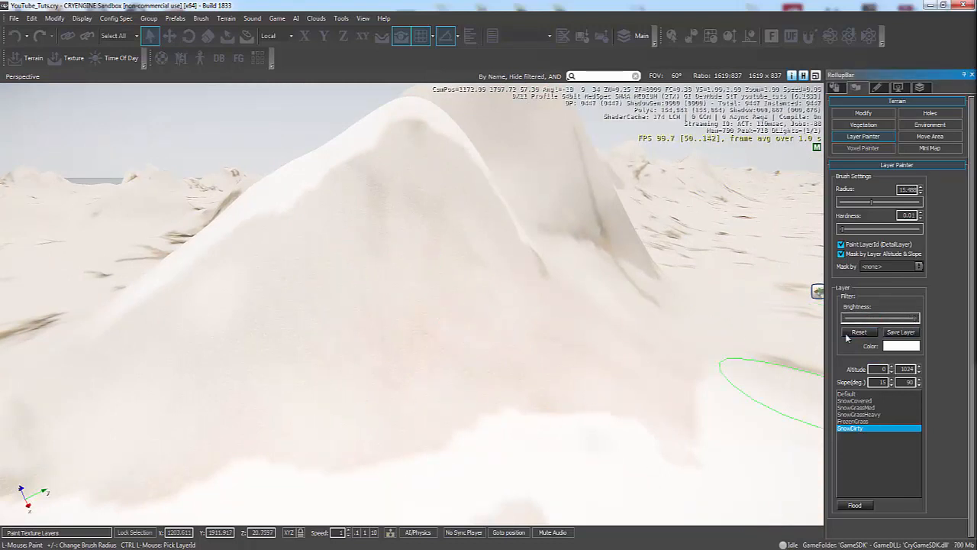
{"action": "left_click_drag", "start_coordinate": [345, 347], "coordinate": [530, 426]}
{"action": "key", "text": "w"}
{"action": "key", "text": "d"}
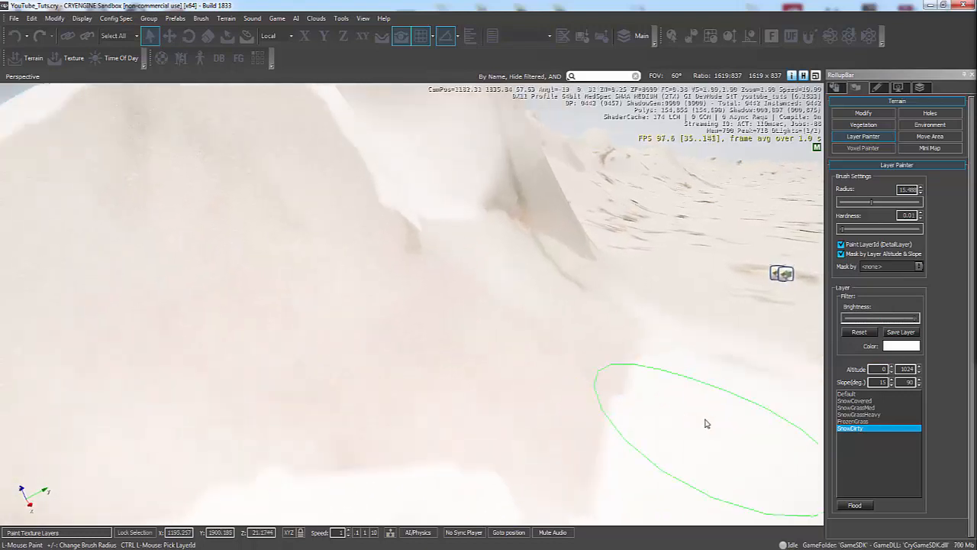
Lower the SnowDirty brightness to slightly above the middle and reduce the brush radius to about 3.98.
{"action": "left_click", "coordinate": [904, 321]}
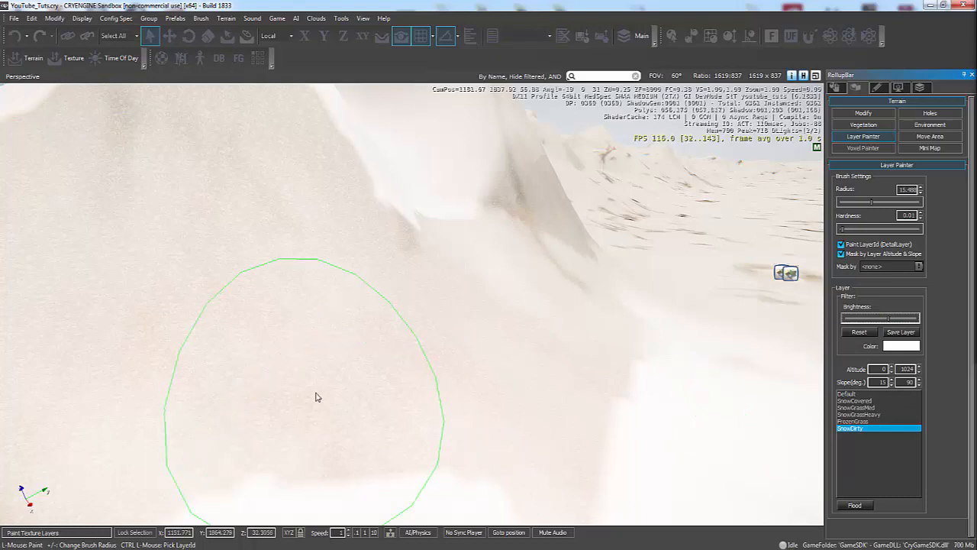
{"action": "left_click_drag", "start_coordinate": [870, 202], "coordinate": [845, 203]}
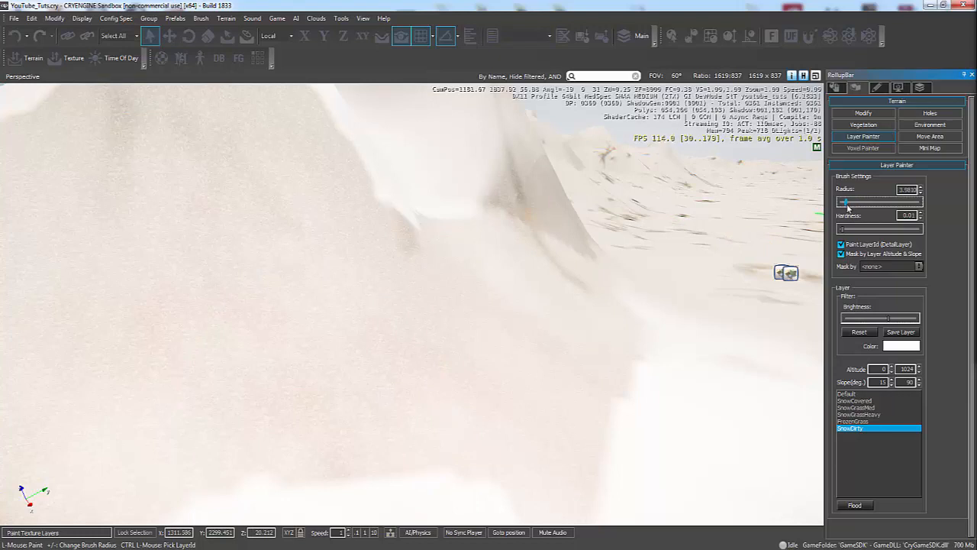
Select the SnowCovered layer and paint a thin streak of it diagonally up the dirty hill face.
{"action": "left_click", "coordinate": [861, 422]}
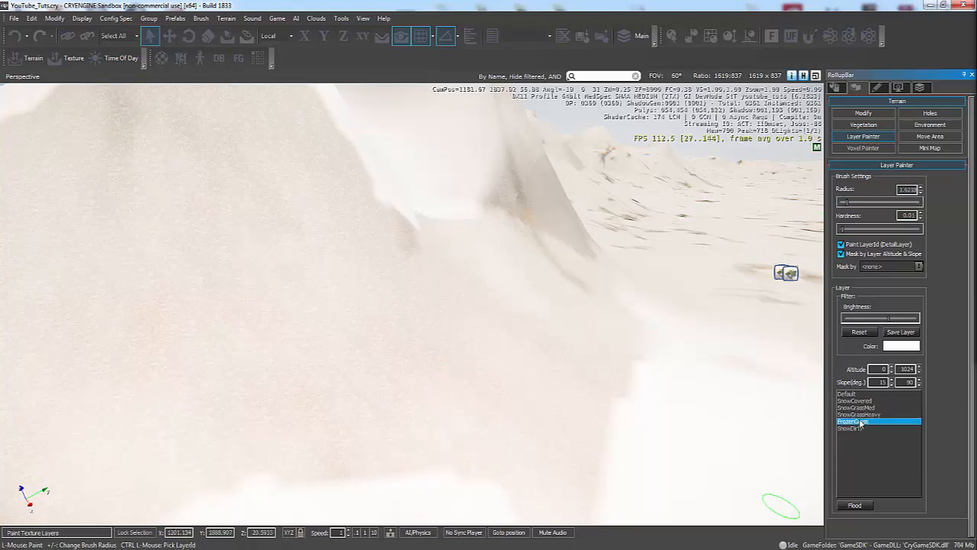
{"action": "left_click", "coordinate": [855, 401]}
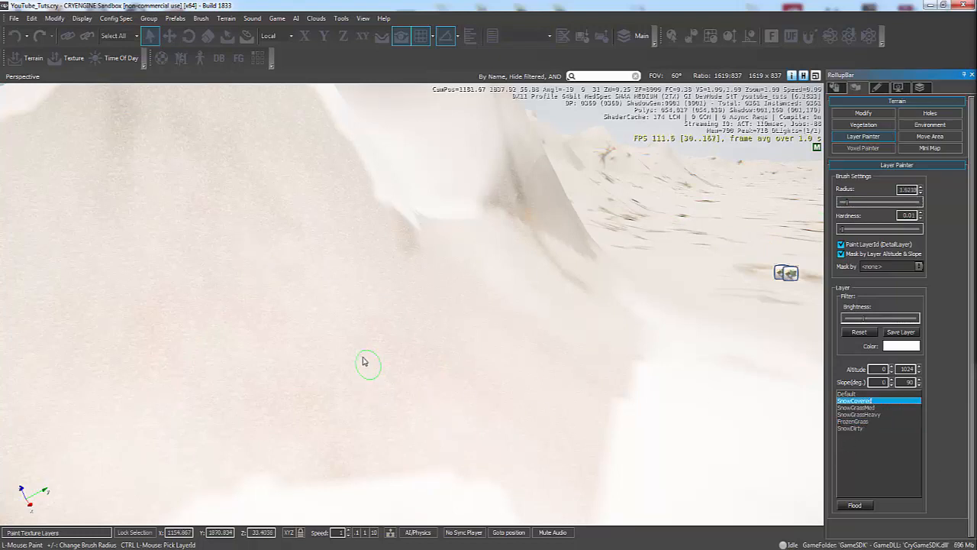
{"action": "left_click_drag", "start_coordinate": [364, 362], "coordinate": [291, 288]}
{"action": "left_click", "coordinate": [265, 252]}
{"action": "key", "text": "a"}
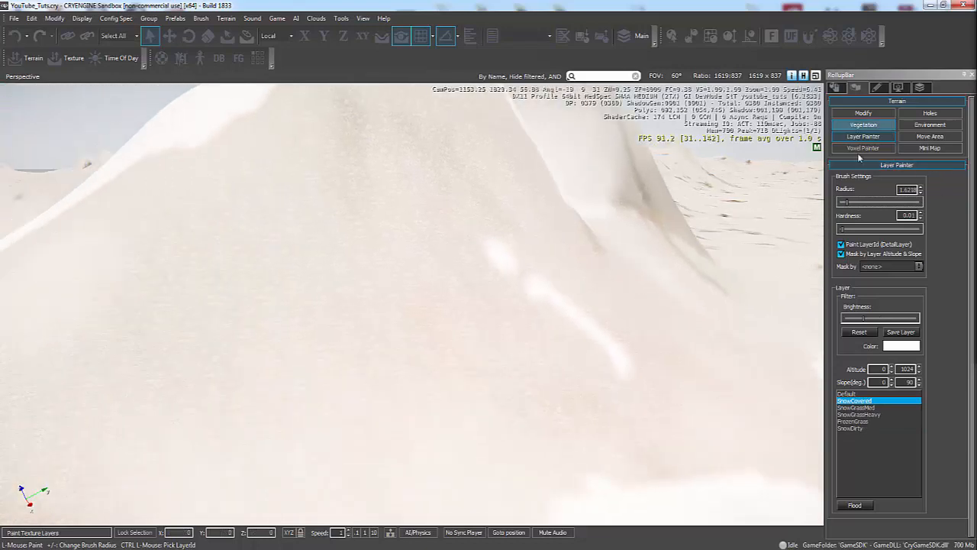
Enlarge the brush radius to about 24.5 and paint SnowCovered broadly over the upper hill face and its flank.
{"action": "left_click", "coordinate": [875, 203]}
{"action": "left_click_drag", "start_coordinate": [356, 150], "coordinate": [305, 199]}
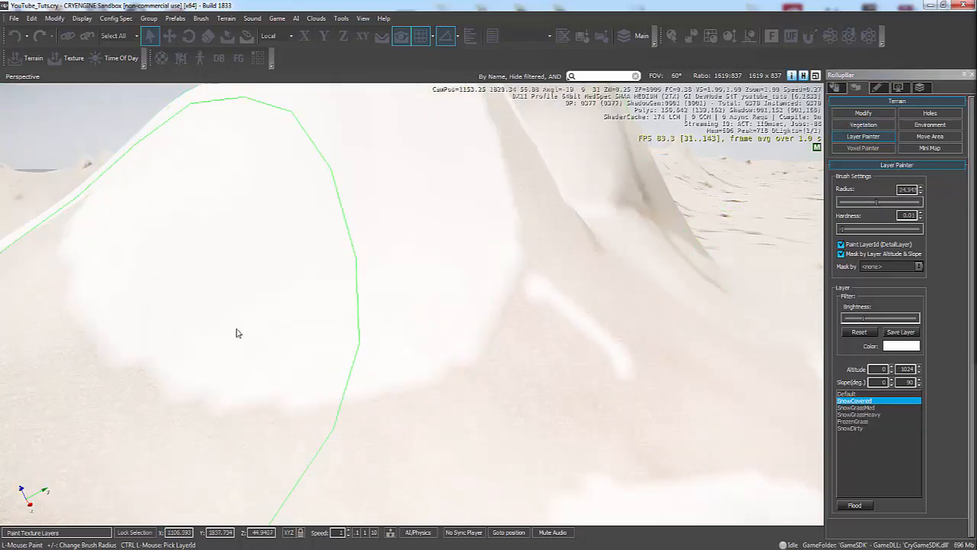
{"action": "key", "text": "a"}
{"action": "right_click_drag", "start_coordinate": [419, 359], "coordinate": [419, 199]}
{"action": "left_click_drag", "start_coordinate": [419, 199], "coordinate": [387, 211]}
{"action": "key", "text": "d"}
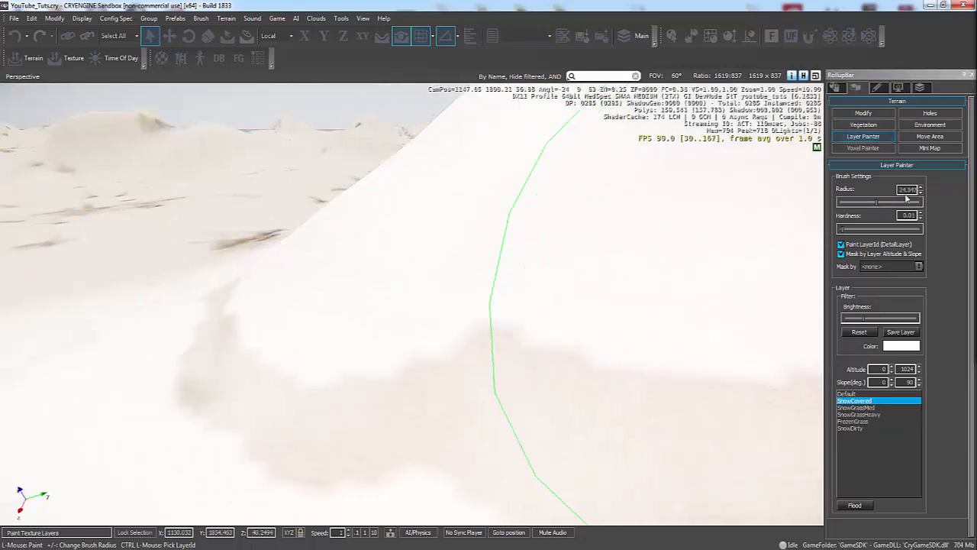
Reduce the brush radius to about 6.31 and paint a SnowCovered band from the ridge down across the hill face.
{"action": "left_click", "coordinate": [862, 203]}
{"action": "right_click_drag", "start_coordinate": [535, 279], "coordinate": [575, 280]}
{"action": "key", "text": "d"}
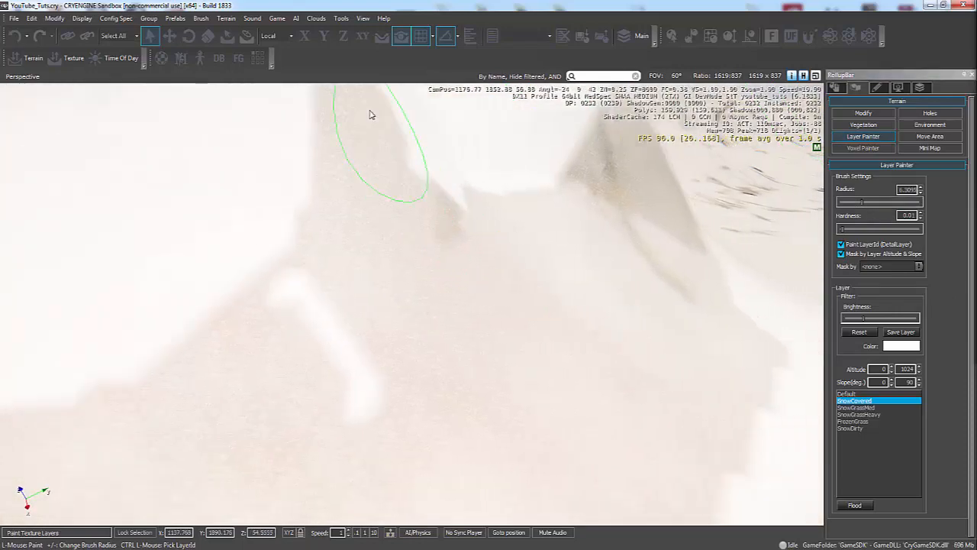
{"action": "mouse_move", "coordinate": [228, 130]}
{"action": "left_mouse_down"}
{"action": "mouse_move", "coordinate": [246, 114]}
{"action": "mouse_move", "coordinate": [449, 319]}
{"action": "mouse_move", "coordinate": [578, 349]}
{"action": "mouse_move", "coordinate": [616, 458]}
{"action": "left_mouse_up"}
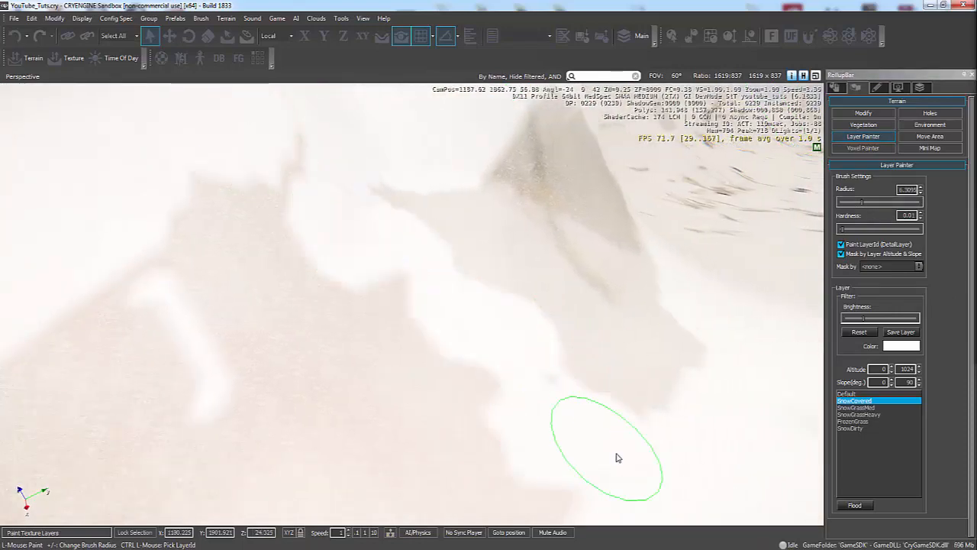
Fill the remaining dirty patches between the white strokes on the hill face with SnowCovered.
{"action": "right_click_drag", "start_coordinate": [511, 450], "coordinate": [395, 451]}
{"action": "key", "text": "s"}
{"action": "key", "text": "w"}
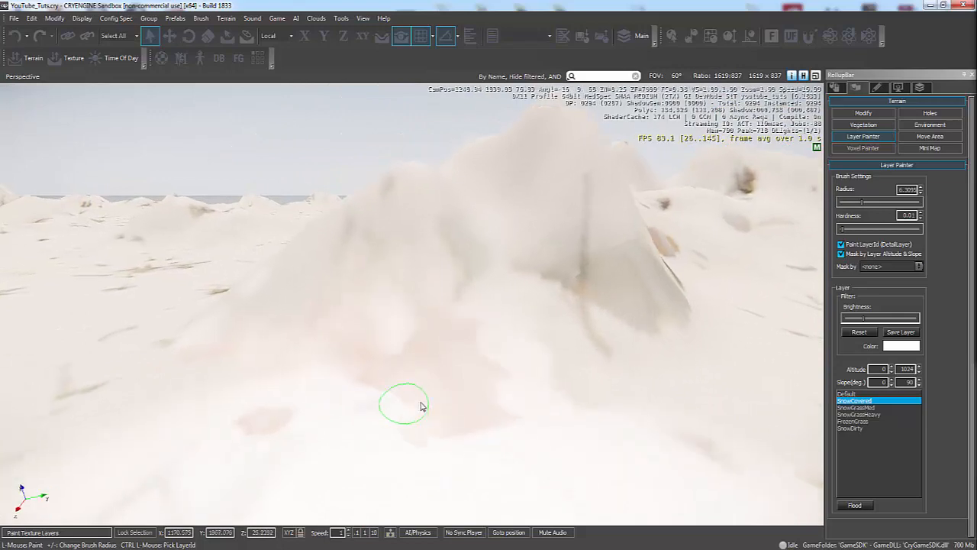
{"action": "mouse_move", "coordinate": [447, 390]}
{"action": "left_mouse_down"}
{"action": "mouse_move", "coordinate": [377, 404]}
{"action": "mouse_move", "coordinate": [431, 396]}
{"action": "mouse_move", "coordinate": [519, 519]}
{"action": "mouse_move", "coordinate": [560, 488]}
{"action": "left_mouse_up"}
{"action": "key", "text": "w"}
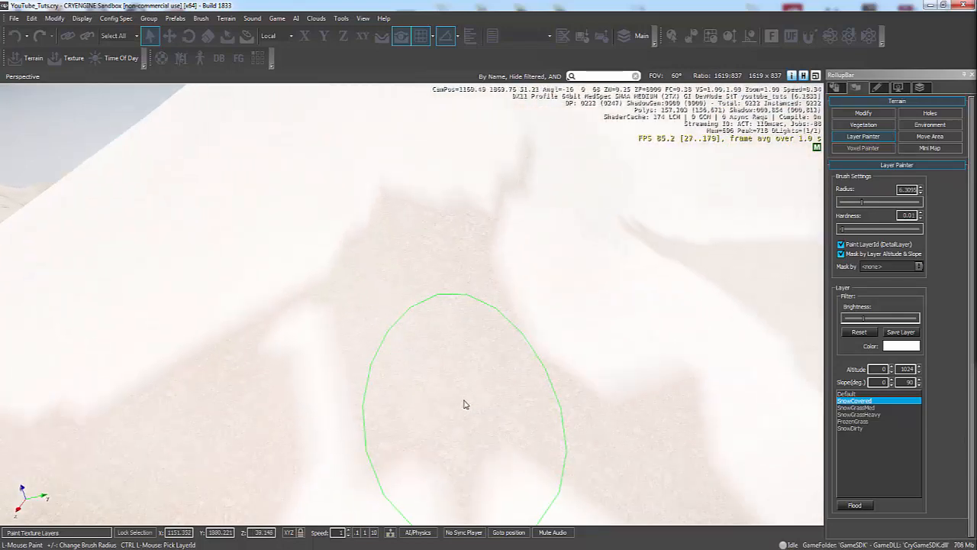
{"action": "left_click_drag", "start_coordinate": [527, 376], "coordinate": [697, 426]}
{"action": "key", "text": "s"}
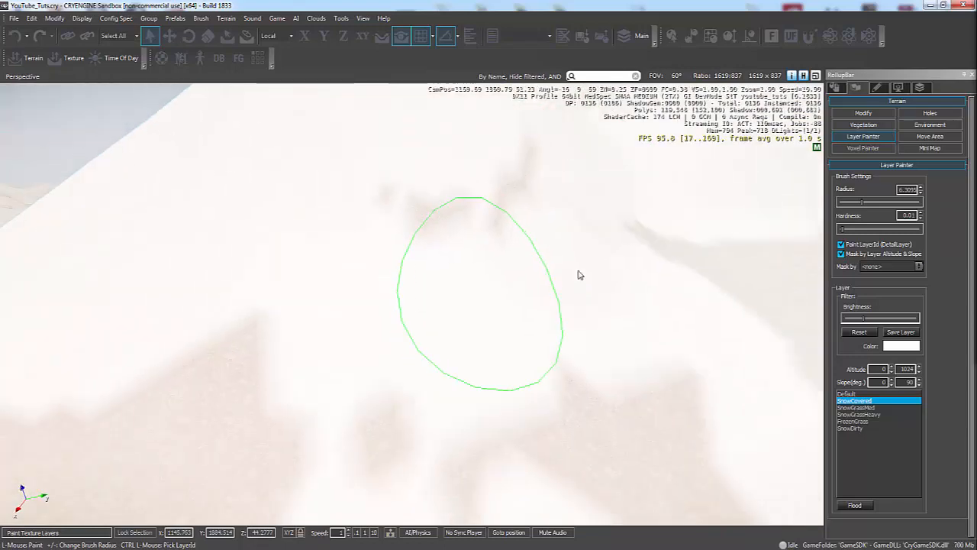
{"action": "mouse_move", "coordinate": [578, 273]}
{"action": "left_mouse_down"}
{"action": "mouse_move", "coordinate": [490, 245]}
{"action": "mouse_move", "coordinate": [328, 372]}
{"action": "left_mouse_up"}
{"action": "mouse_move", "coordinate": [248, 463]}
{"action": "left_mouse_down"}
{"action": "mouse_move", "coordinate": [499, 478]}
{"action": "mouse_move", "coordinate": [639, 387]}
{"action": "left_mouse_up"}
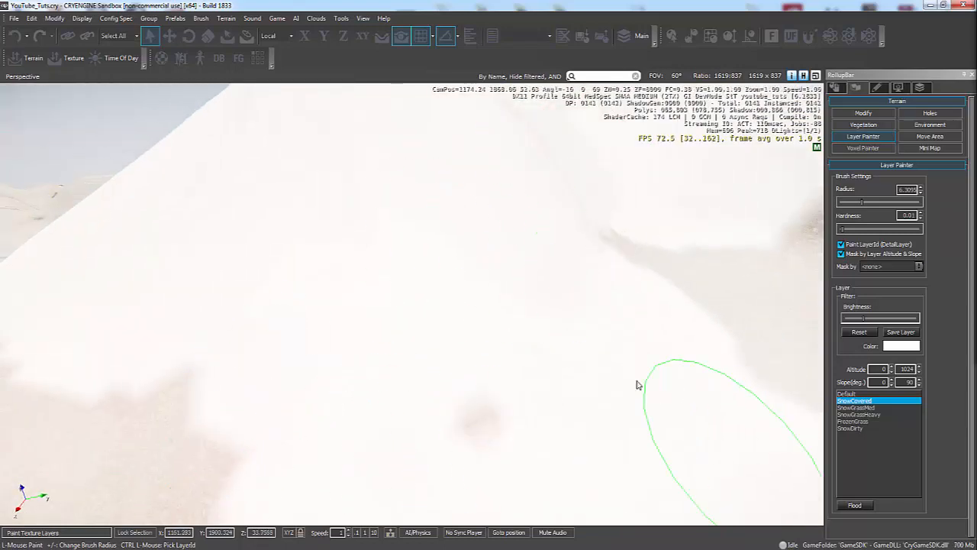
Extend the SnowCovered coverage across the neighbouring slope, leaving a dirty strip in the gully between the hills.
{"action": "key", "text": "d"}
{"action": "right_click_drag", "start_coordinate": [639, 387], "coordinate": [597, 360]}
{"action": "mouse_move", "coordinate": [467, 324]}
{"action": "left_mouse_down"}
{"action": "mouse_move", "coordinate": [483, 263]}
{"action": "mouse_move", "coordinate": [544, 207]}
{"action": "mouse_move", "coordinate": [489, 191]}
{"action": "mouse_move", "coordinate": [755, 371]}
{"action": "mouse_move", "coordinate": [798, 327]}
{"action": "left_mouse_up"}
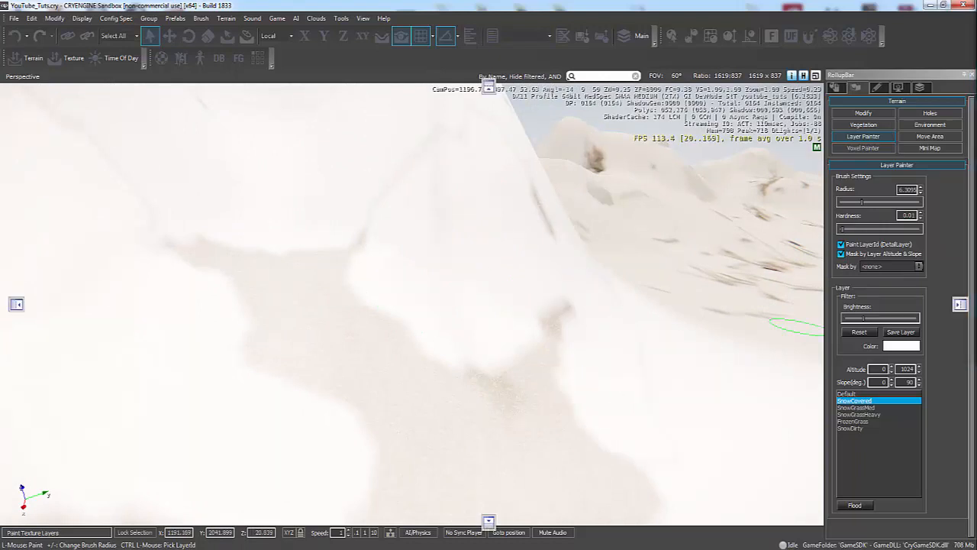
Open the Material Editor, expand the Materials/terrain folder and display the snow_terrain material's settings.
{"action": "left_click_drag", "start_coordinate": [976, 10], "coordinate": [489, 25]}
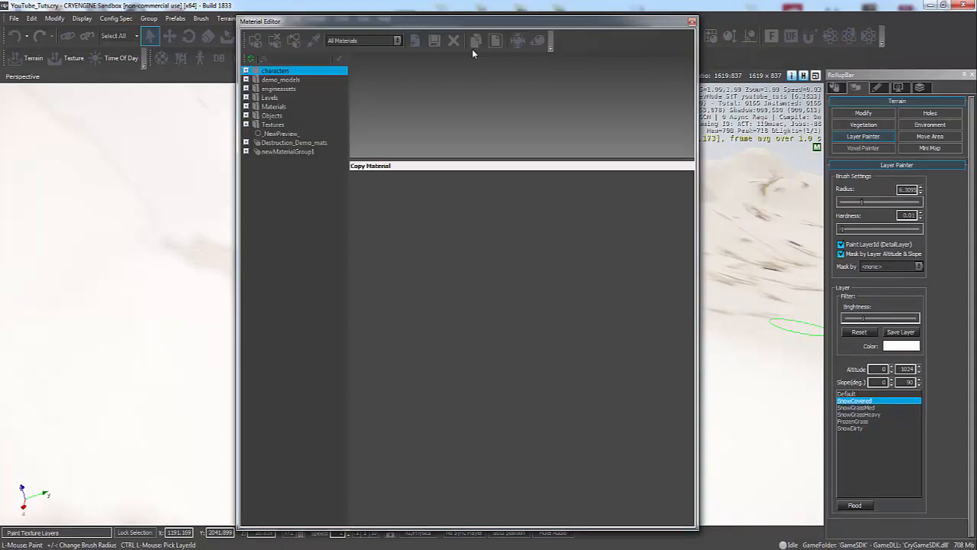
{"action": "left_click", "coordinate": [246, 125]}
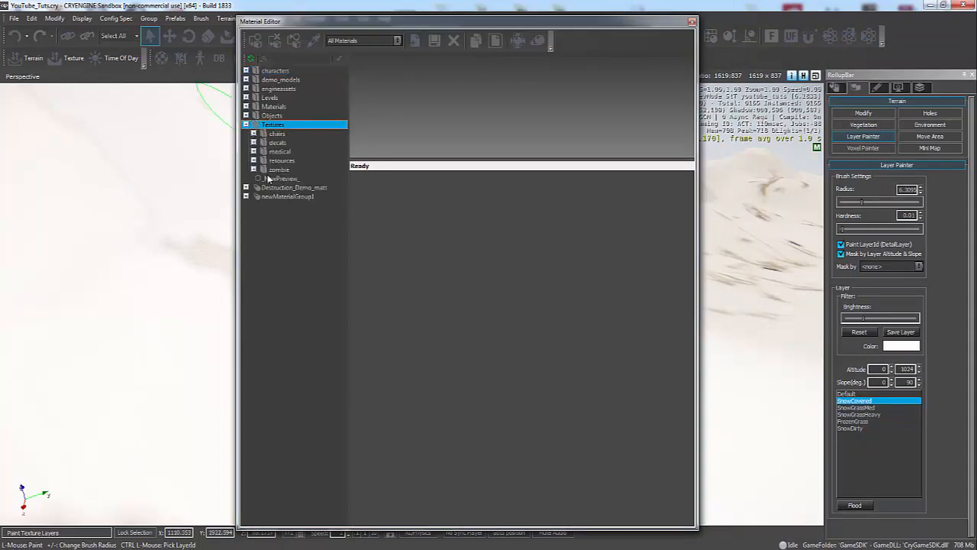
{"action": "left_click", "coordinate": [246, 124]}
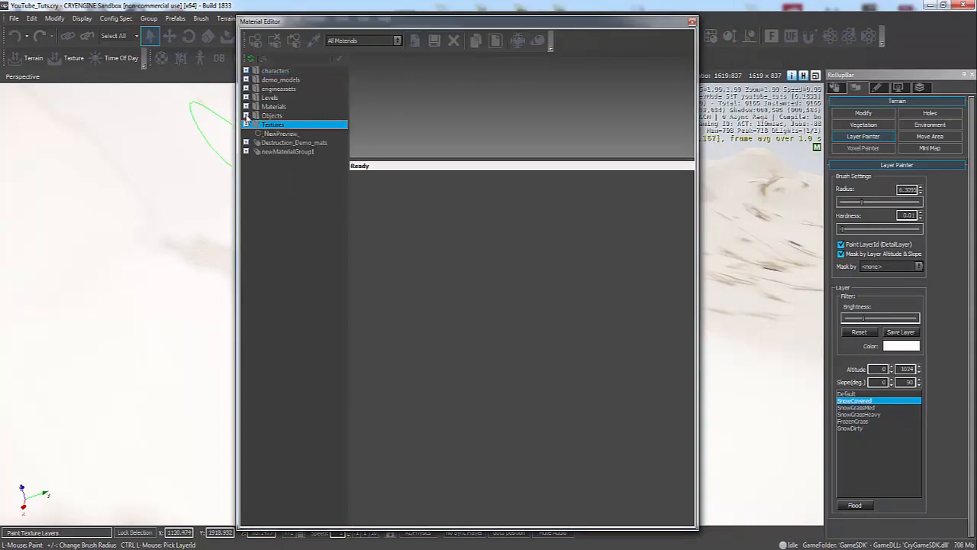
{"action": "left_click", "coordinate": [246, 106]}
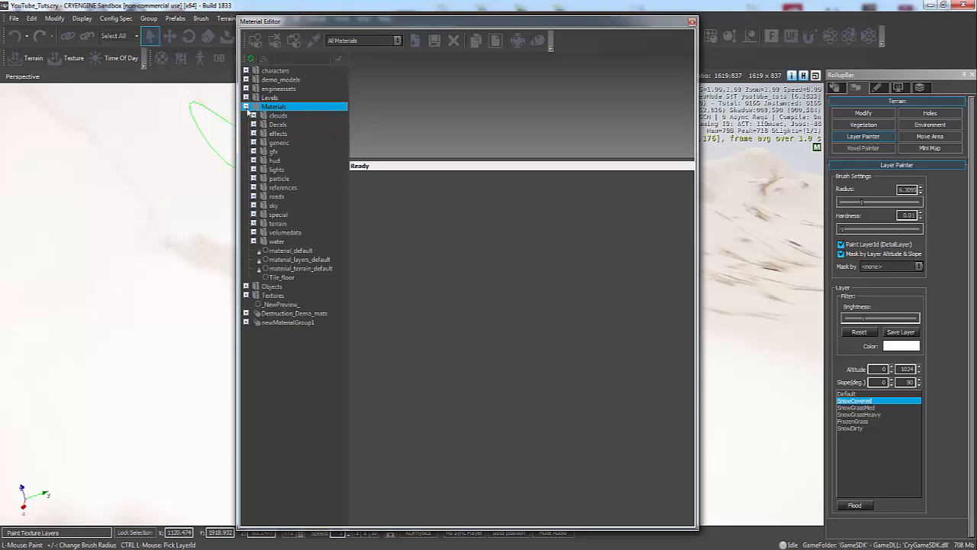
{"action": "left_click", "coordinate": [257, 224]}
{"action": "left_click", "coordinate": [254, 223]}
{"action": "scroll", "coordinate": [307, 387], "scroll_direction": "down", "scroll_amount": 5}
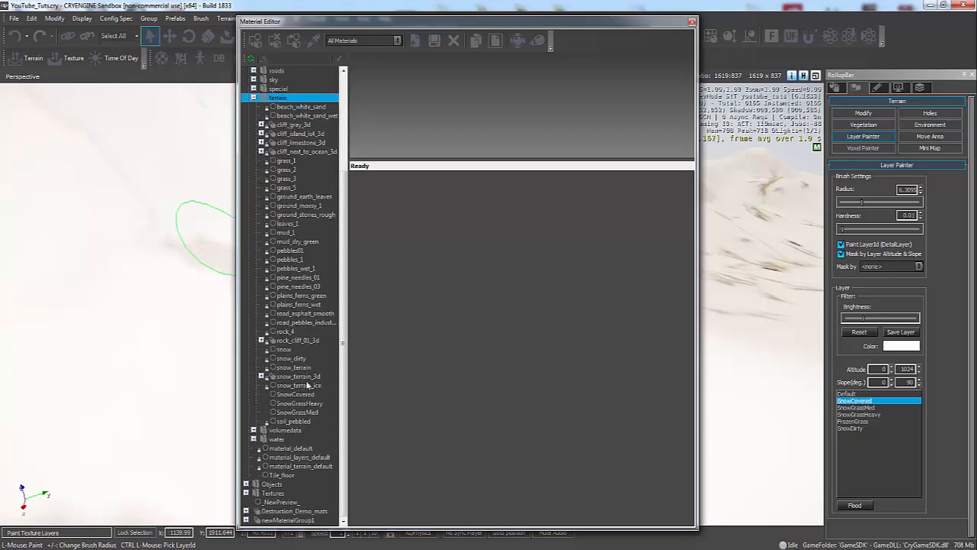
{"action": "left_click", "coordinate": [302, 369]}
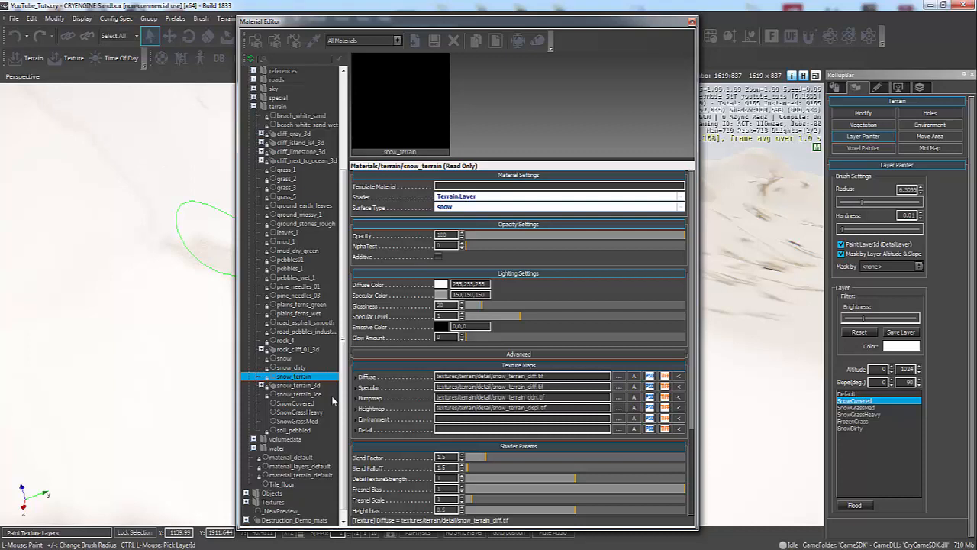
{"action": "scroll", "coordinate": [317, 396], "scroll_direction": "down", "scroll_amount": 1}
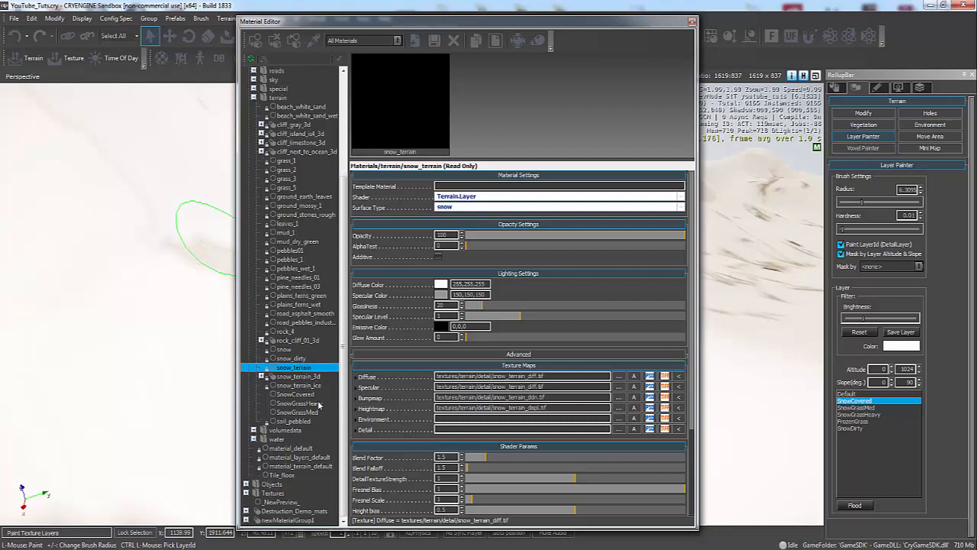
Duplicate the snow_dirty terrain material and rename the copy to snow_dirty50p.
{"action": "left_click", "coordinate": [300, 358]}
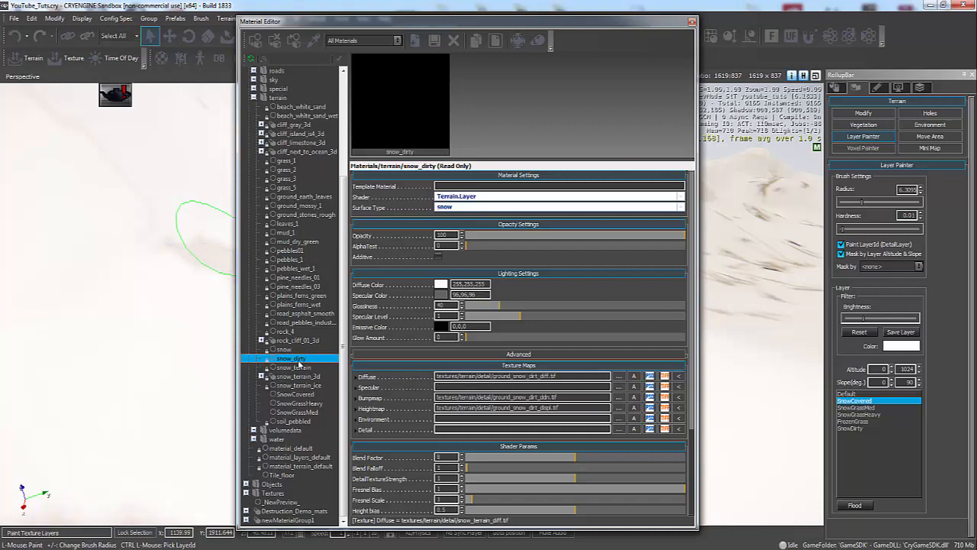
{"action": "right_click", "coordinate": [293, 361]}
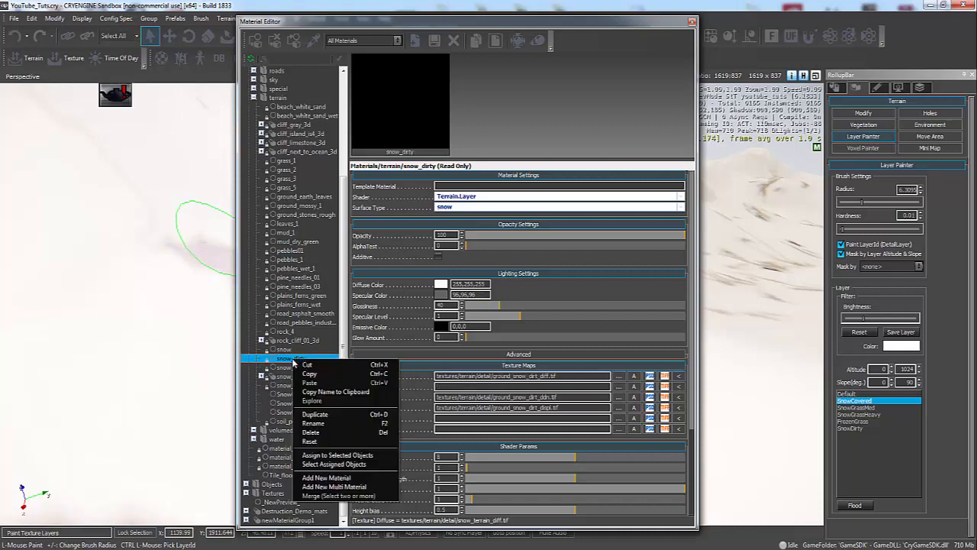
{"action": "left_click", "coordinate": [359, 413]}
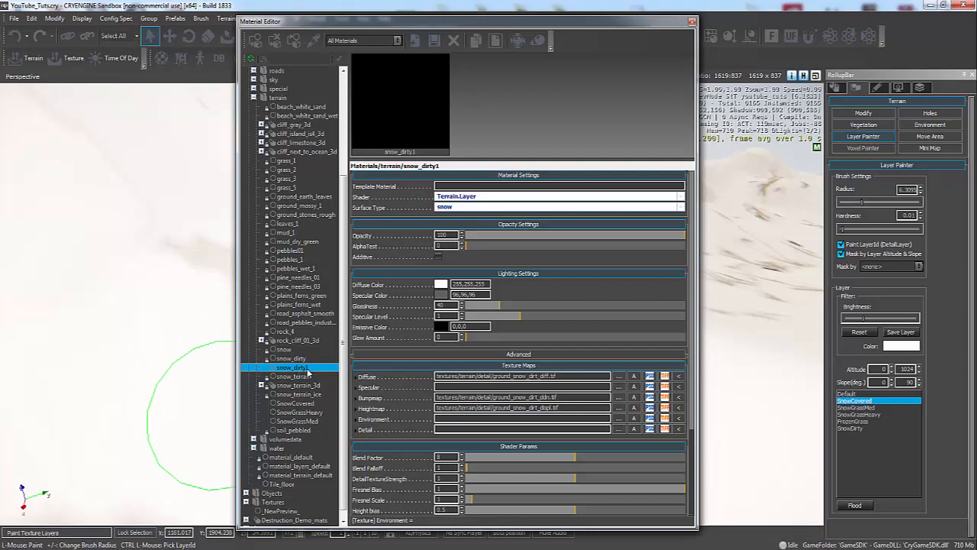
{"action": "right_click", "coordinate": [308, 371]}
{"action": "left_click", "coordinate": [364, 433]}
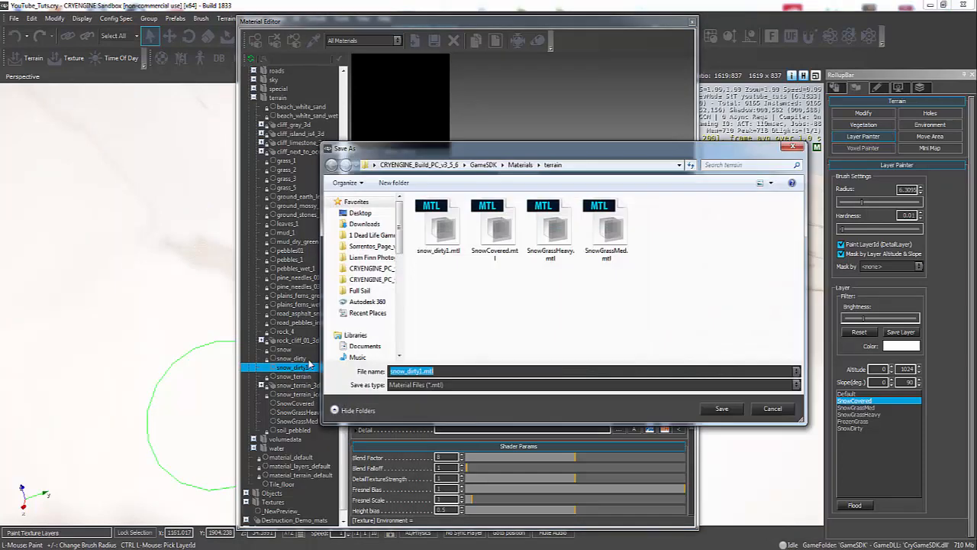
{"action": "left_click", "coordinate": [512, 407]}
{"action": "left_click", "coordinate": [721, 408]}
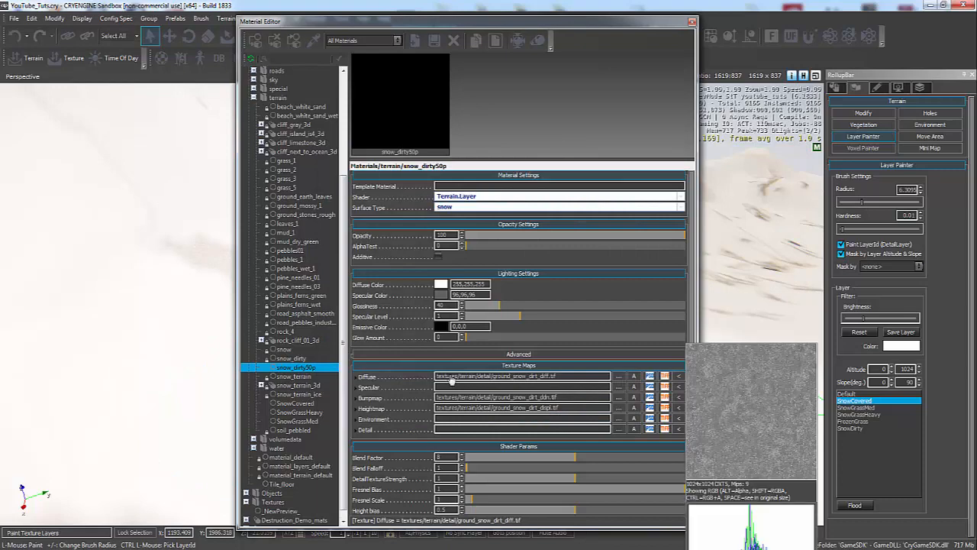
Expand the diffuse map and rotator settings of snow_dirty50p and set the material's opacity to 50.
{"action": "left_click", "coordinate": [355, 377]}
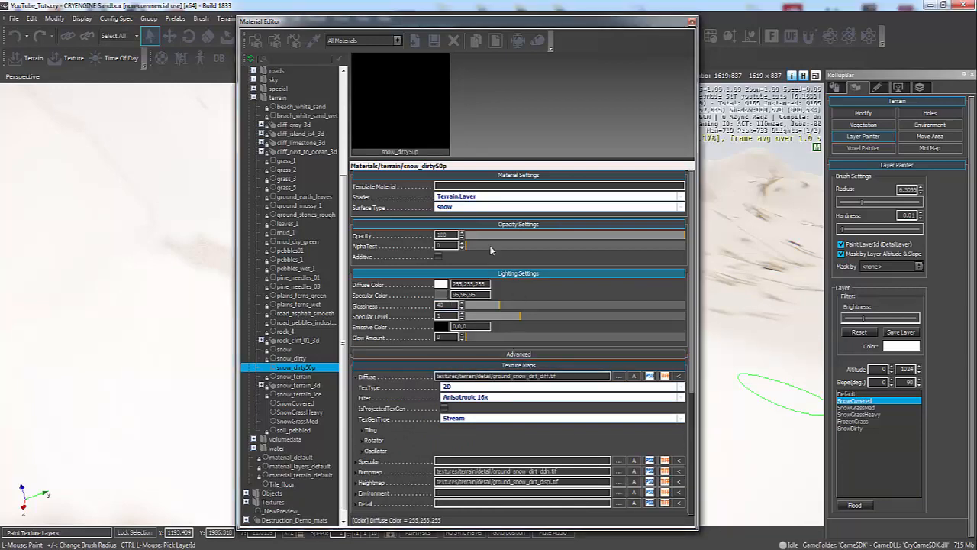
{"action": "mouse_move", "coordinate": [365, 476]}
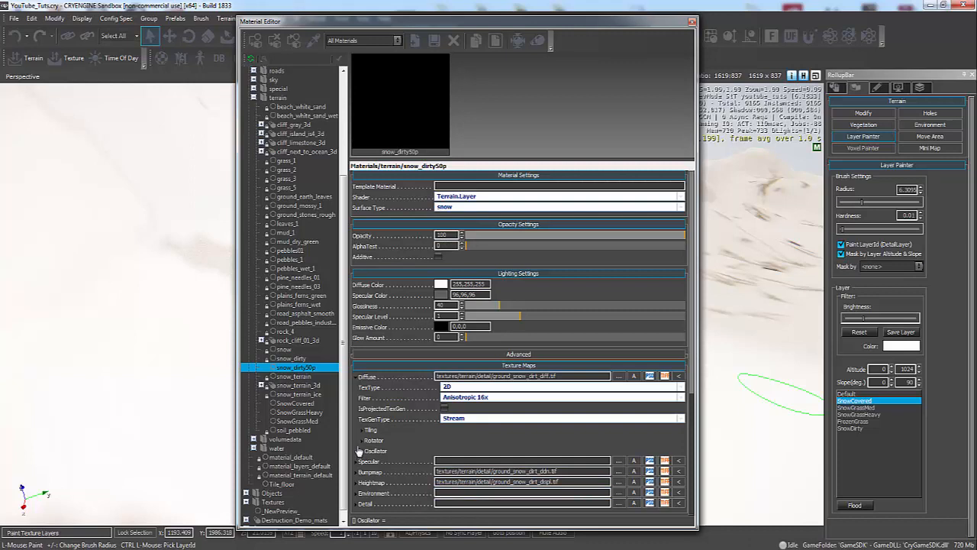
{"action": "left_click", "coordinate": [363, 440]}
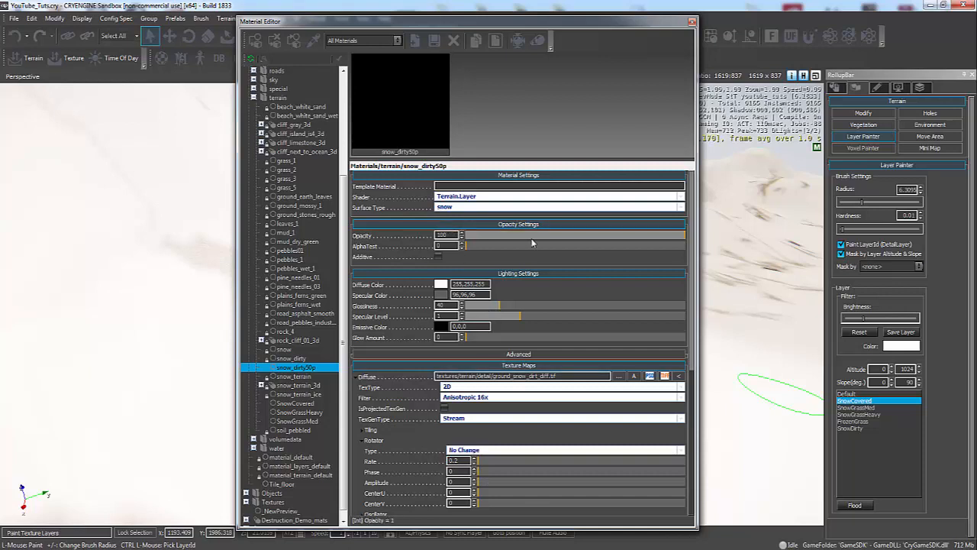
{"action": "left_click_drag", "start_coordinate": [612, 243], "coordinate": [575, 242]}
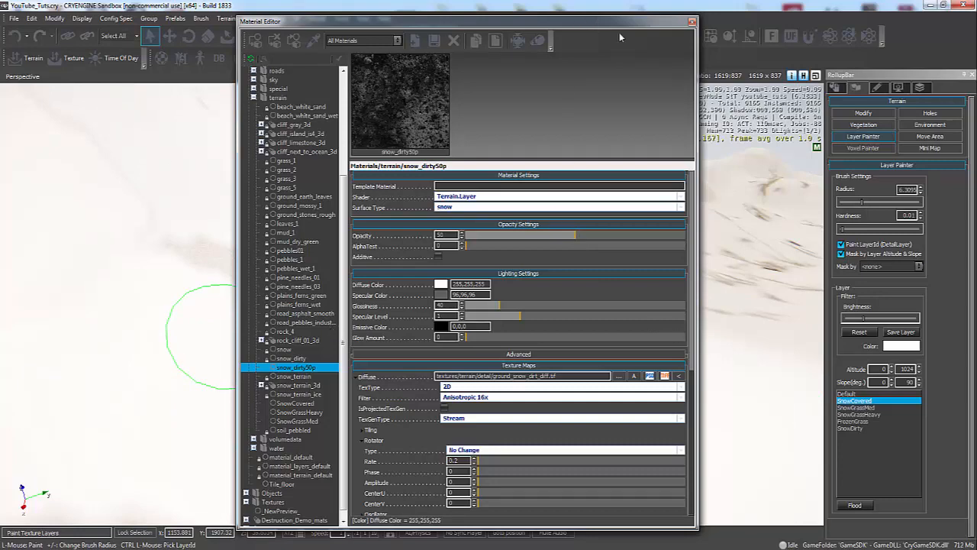
Open the Terrain Texture Layers window and add a new layer below SnowDirty.
{"action": "double_click", "coordinate": [672, 23]}
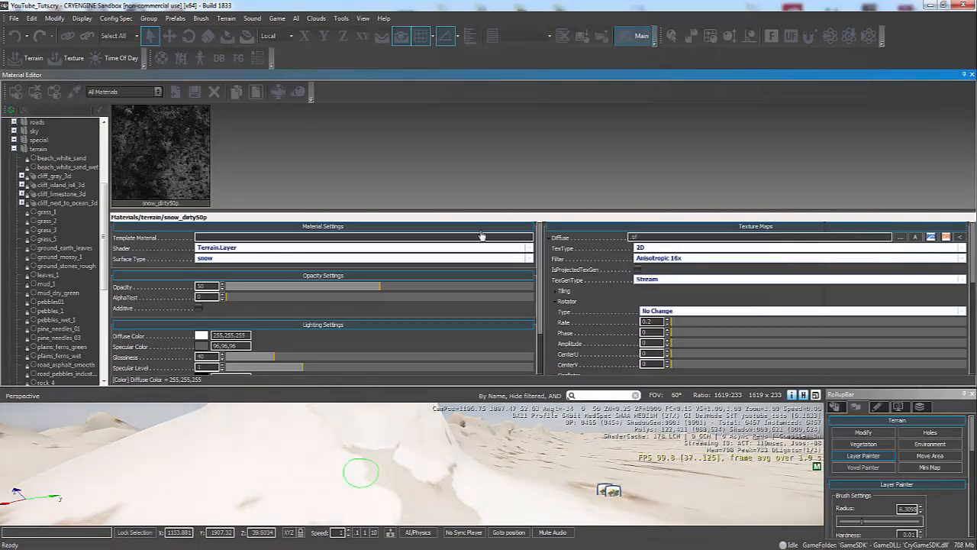
{"action": "double_click", "coordinate": [396, 75]}
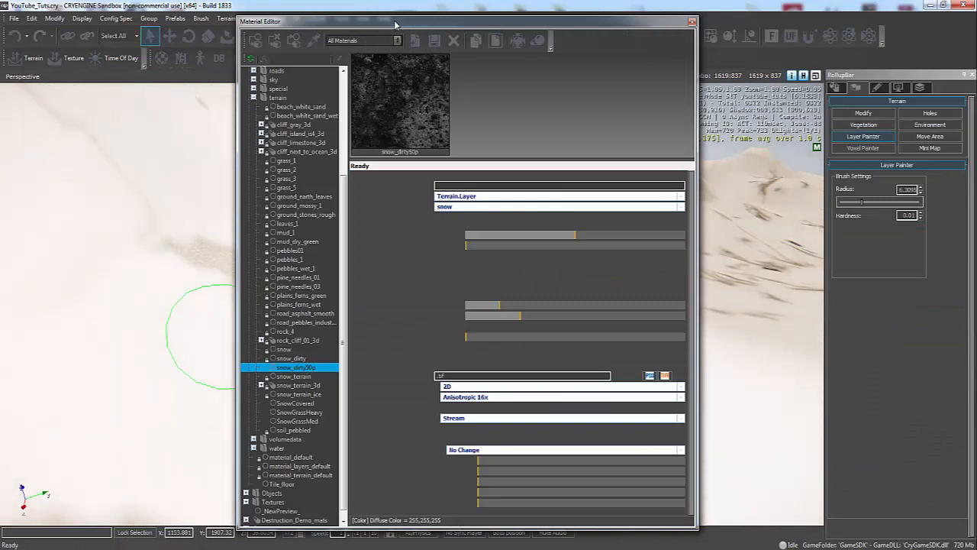
{"action": "mouse_move", "coordinate": [395, 23]}
{"action": "left_mouse_down"}
{"action": "mouse_move", "coordinate": [432, 23]}
{"action": "mouse_move", "coordinate": [341, 135]}
{"action": "left_mouse_up"}
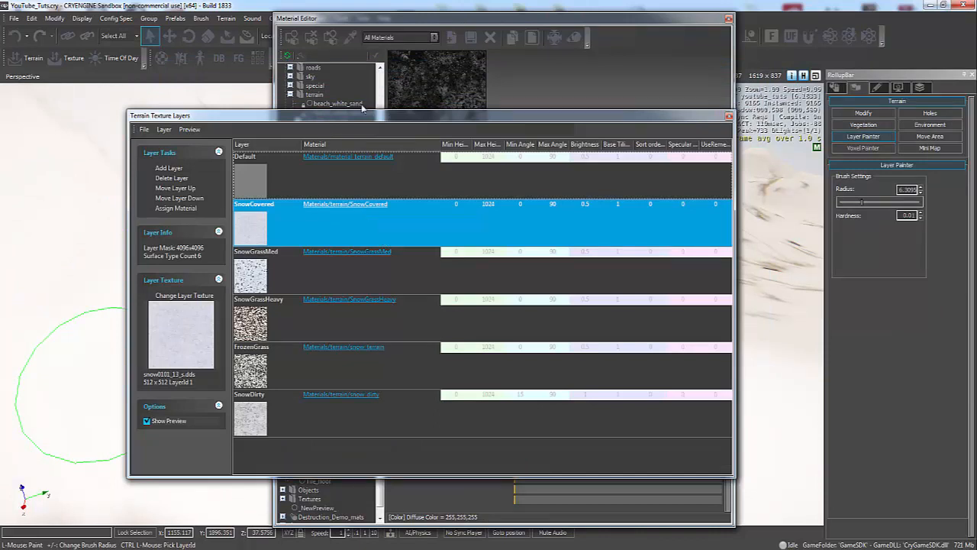
{"action": "left_click", "coordinate": [318, 414]}
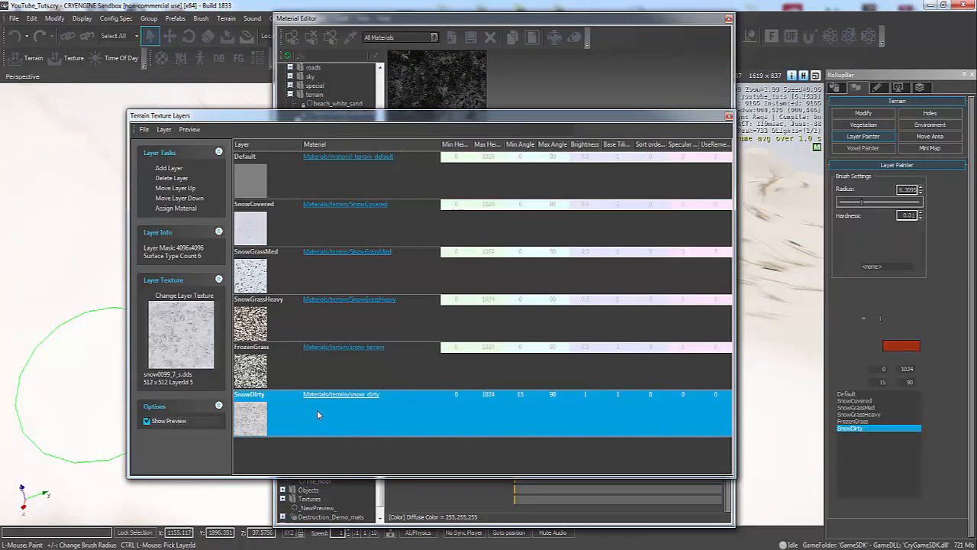
{"action": "left_click", "coordinate": [166, 168]}
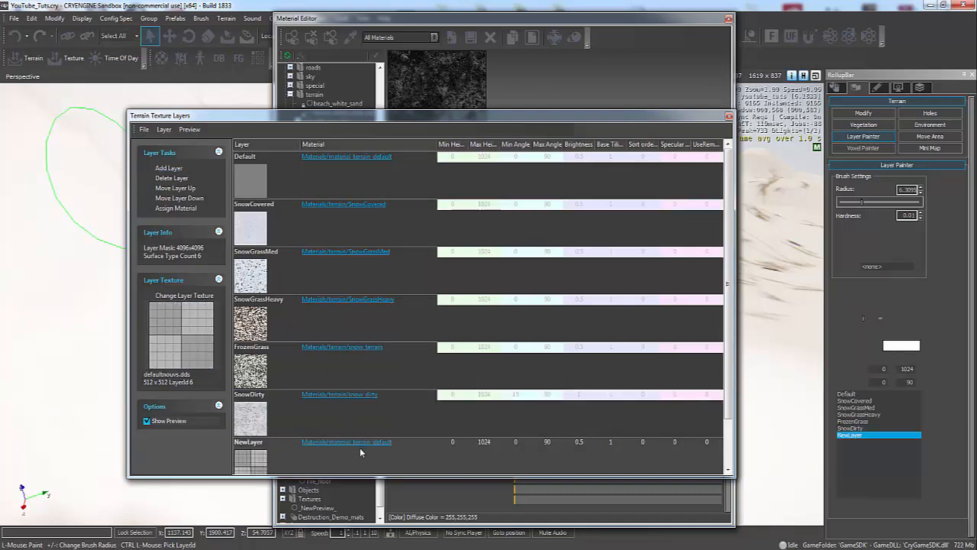
Assign the snow_dirty50p terrain material to NewLayer.
{"action": "left_click", "coordinate": [360, 442]}
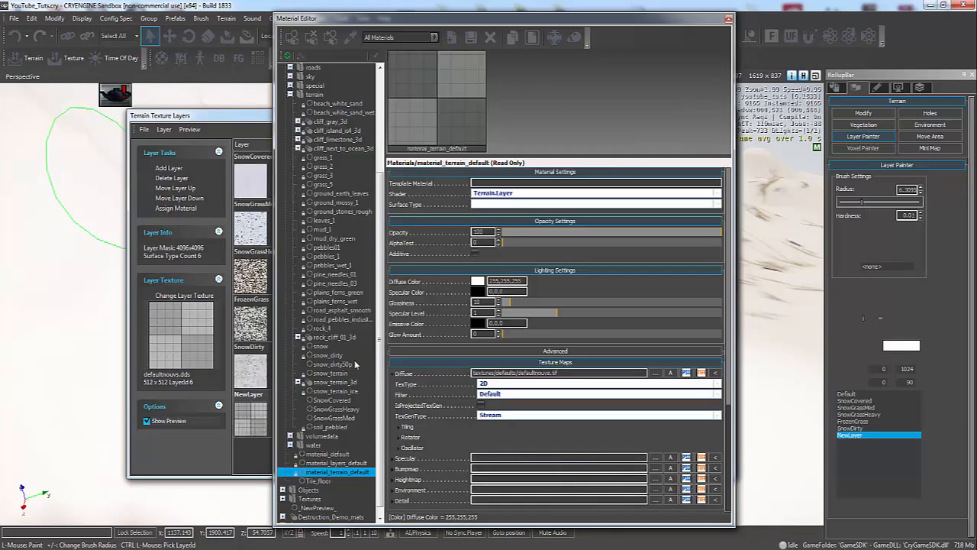
{"action": "left_click", "coordinate": [354, 364]}
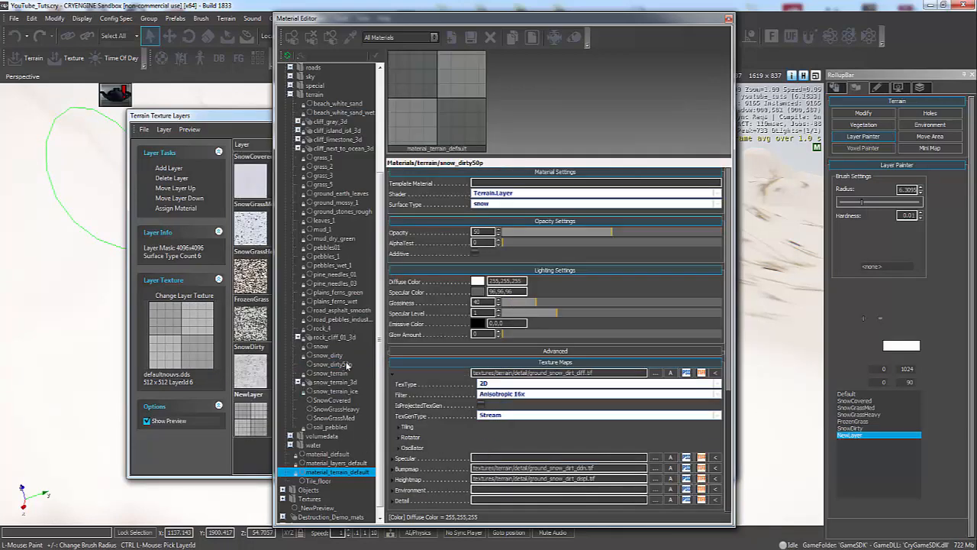
{"action": "left_click", "coordinate": [175, 209]}
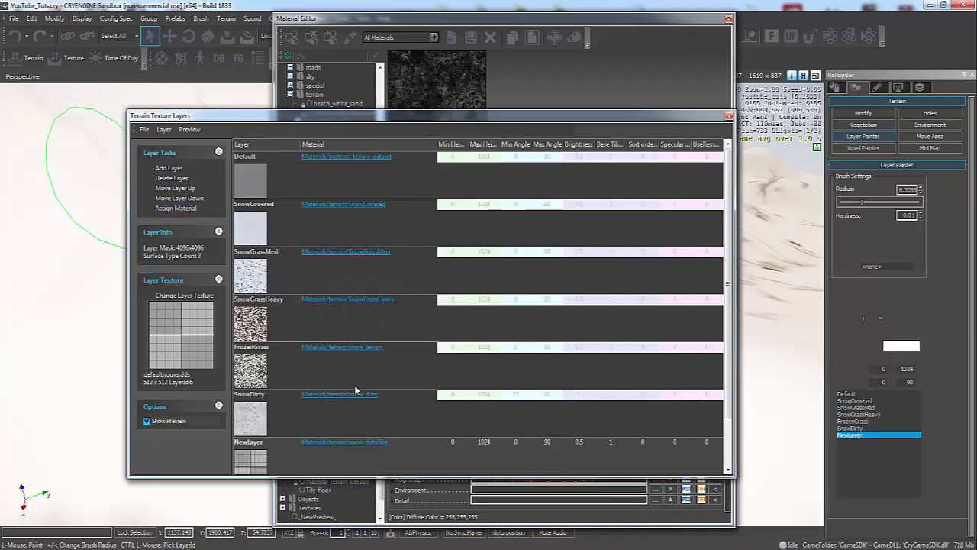
Change NewLayer's layer texture to Snow0099_7_S.dds from the gamesdk/textures/terrain folder.
{"action": "left_click", "coordinate": [250, 459]}
{"action": "left_click", "coordinate": [187, 294]}
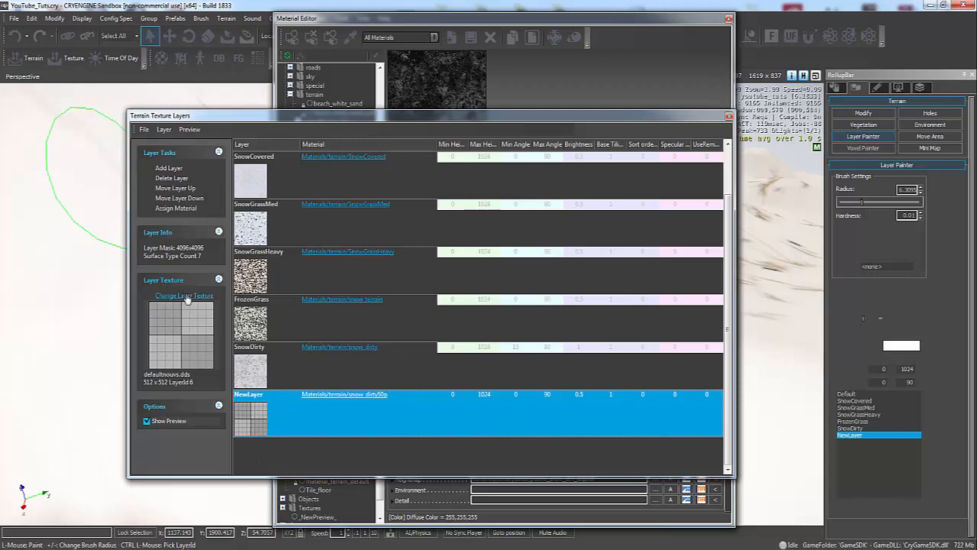
{"action": "left_click", "coordinate": [206, 61]}
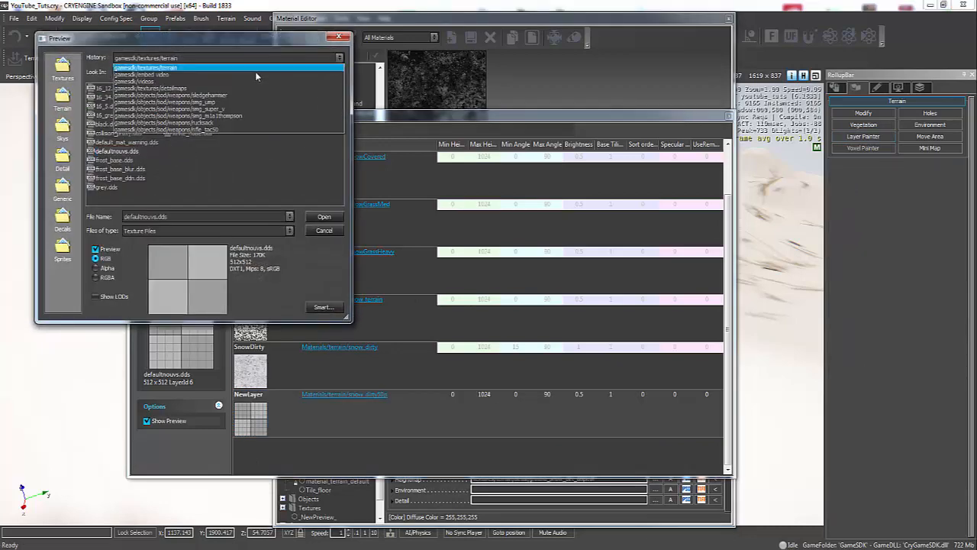
{"action": "left_click", "coordinate": [255, 70]}
{"action": "left_click", "coordinate": [269, 201]}
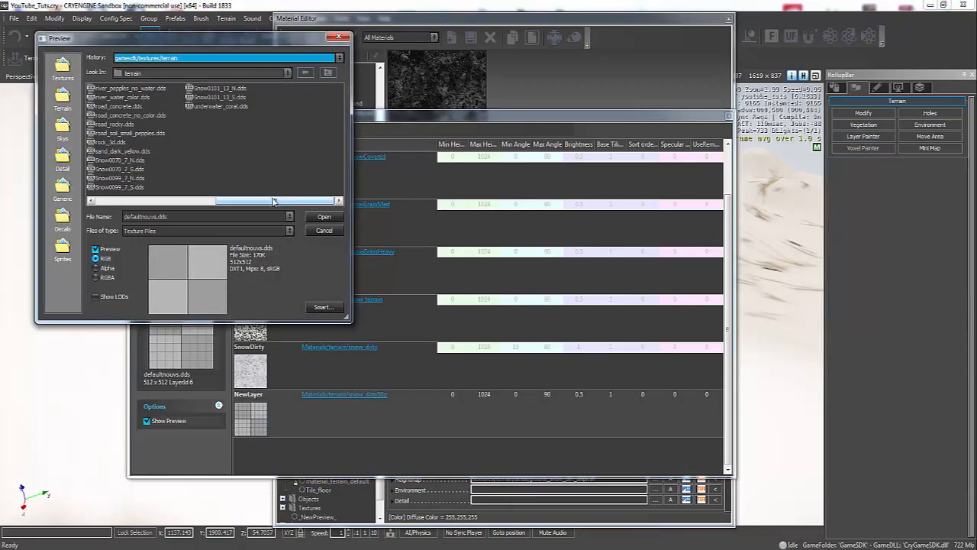
{"action": "left_click_drag", "start_coordinate": [228, 201], "coordinate": [185, 200]}
{"action": "left_click", "coordinate": [209, 171]}
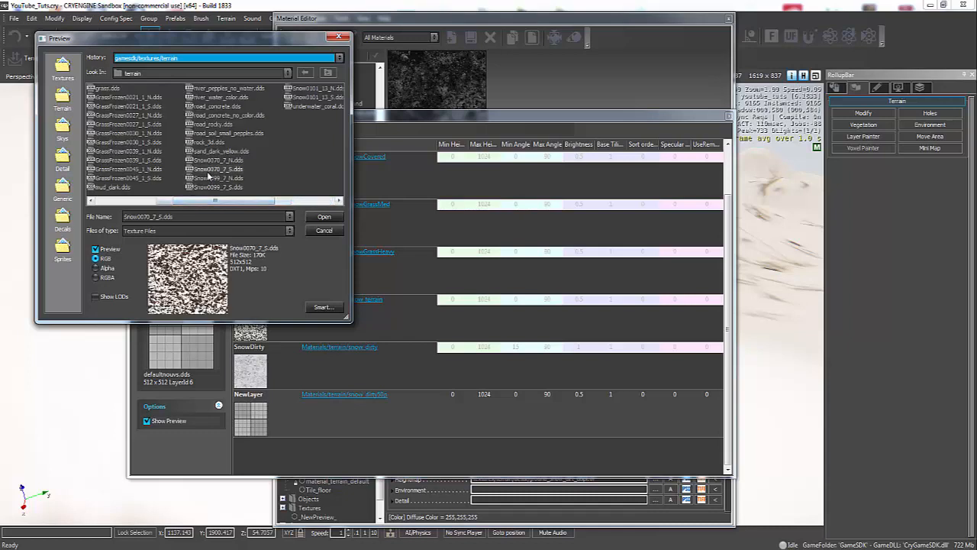
{"action": "left_click", "coordinate": [211, 187]}
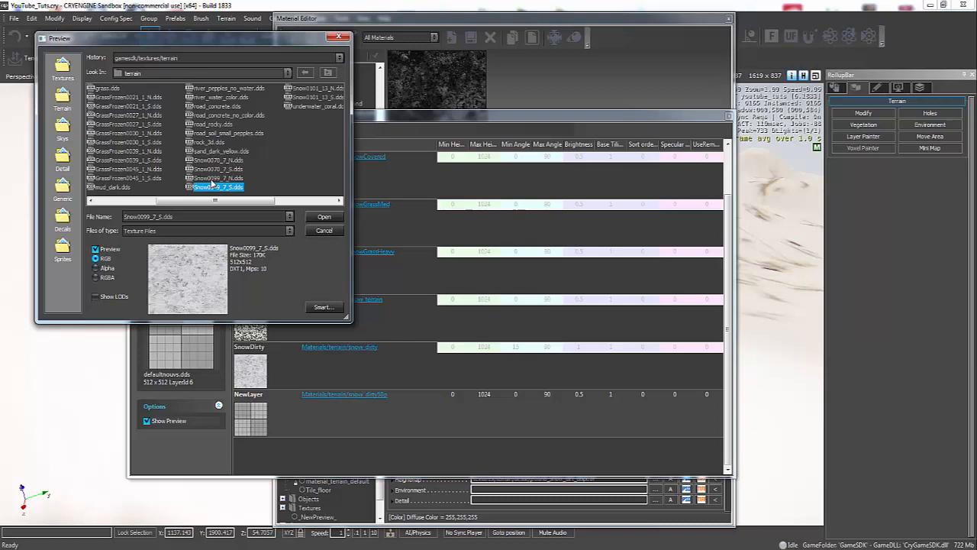
{"action": "left_click", "coordinate": [335, 217]}
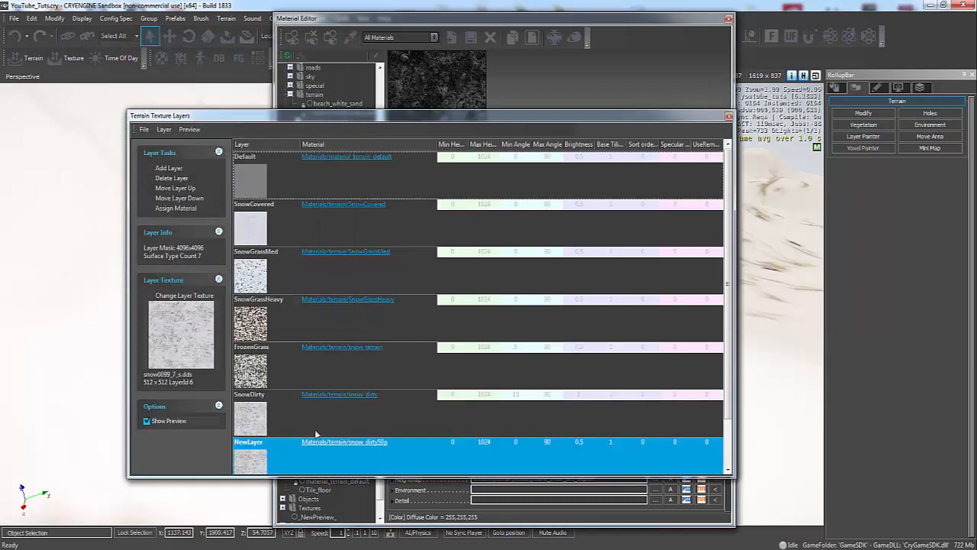
Rename NewLayer to SnowDirty50p and close the Terrain Texture Layers and Material Editor windows.
{"action": "scroll", "coordinate": [321, 435], "scroll_direction": "down", "scroll_amount": 1}
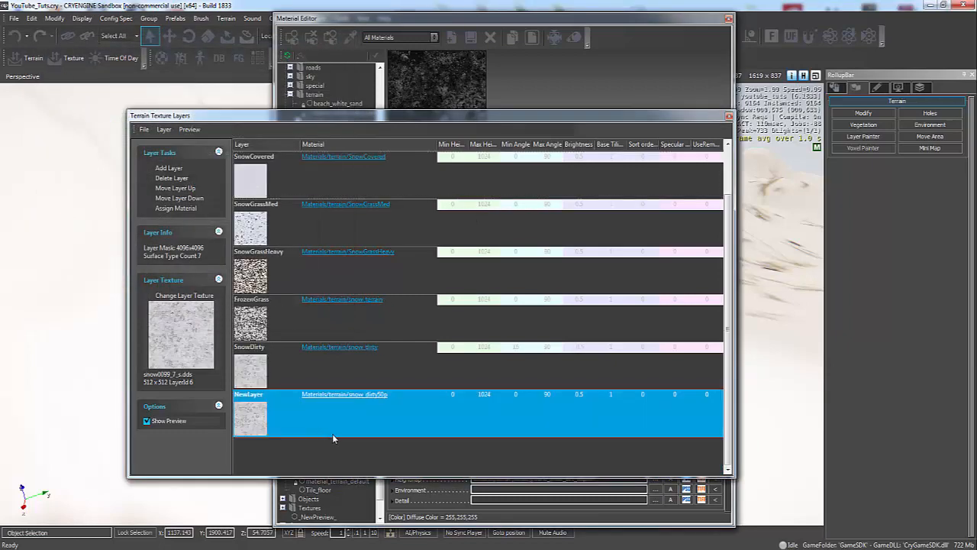
{"action": "double_click", "coordinate": [257, 395]}
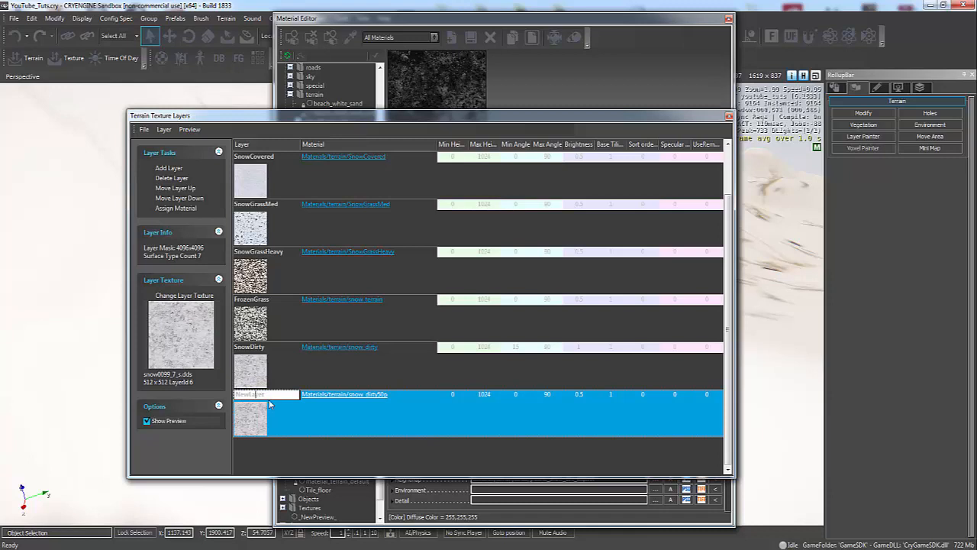
{"action": "double_click", "coordinate": [259, 397]}
{"action": "left_click_drag", "start_coordinate": [267, 395], "coordinate": [101, 393]}
{"action": "type", "text": "SnowDirty50p"}
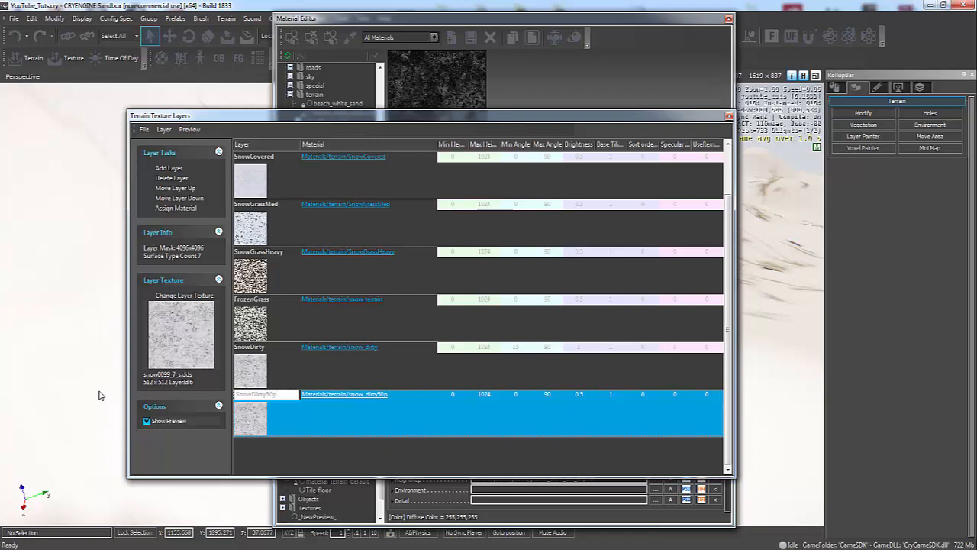
{"action": "key", "text": "Return"}
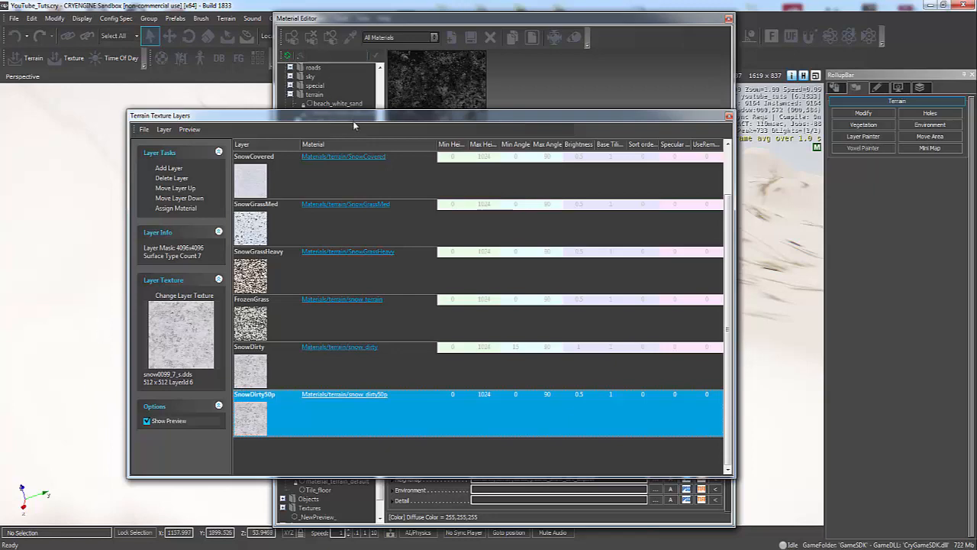
{"action": "left_click", "coordinate": [728, 116]}
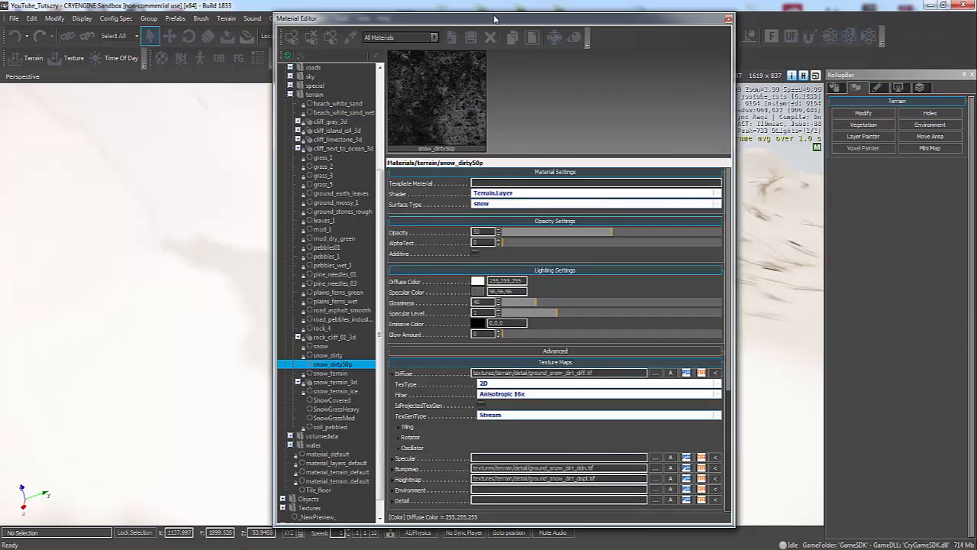
{"action": "left_click", "coordinate": [728, 19]}
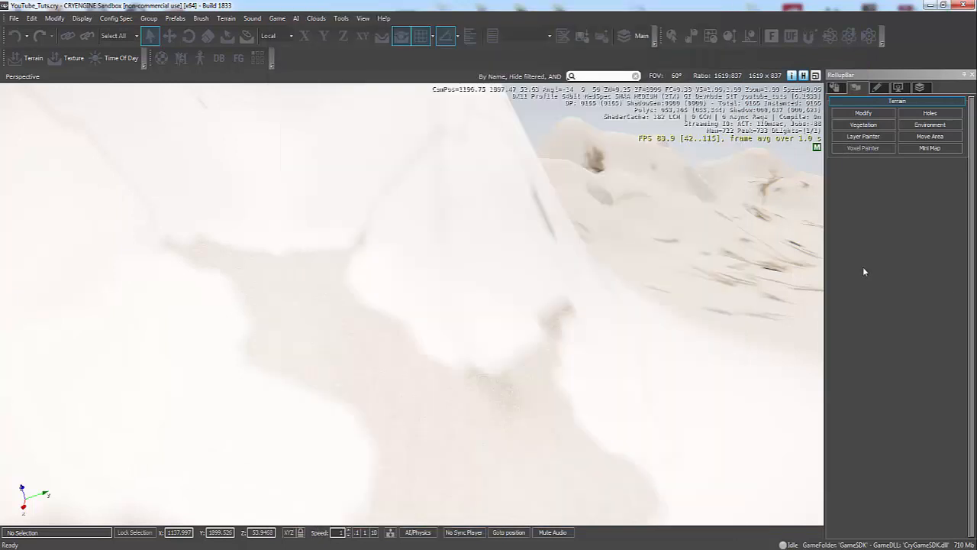
Paint the SnowDirty50p layer over the snow at the edge of the dirty patch with the Layer Painter.
{"action": "left_click", "coordinate": [864, 136]}
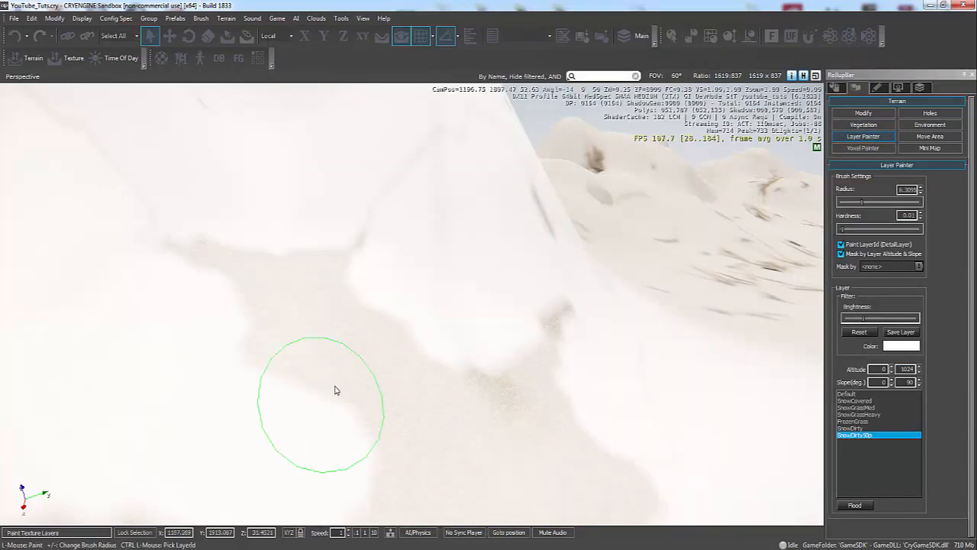
{"action": "left_click_drag", "start_coordinate": [366, 326], "coordinate": [305, 370]}
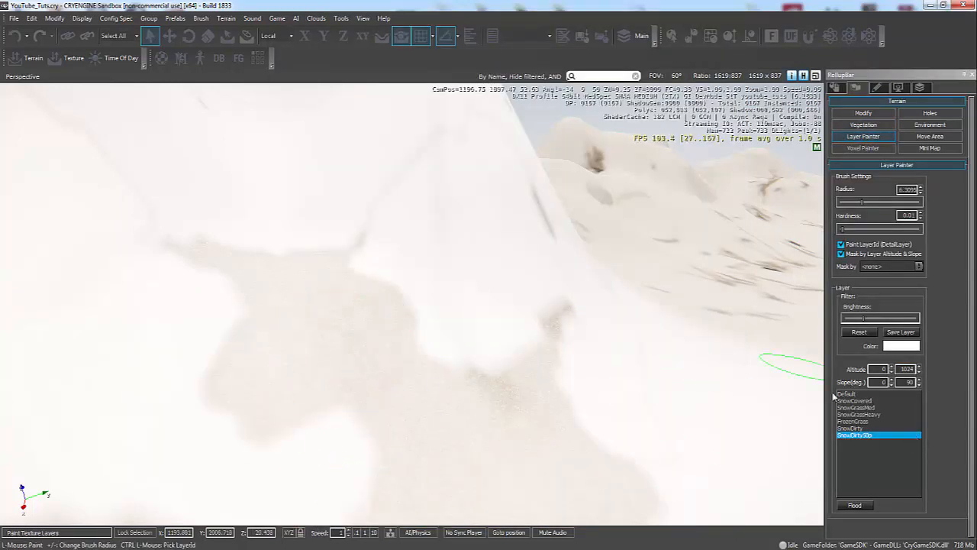
{"action": "key", "text": "w"}
{"action": "right_click_drag", "start_coordinate": [487, 381], "coordinate": [489, 381]}
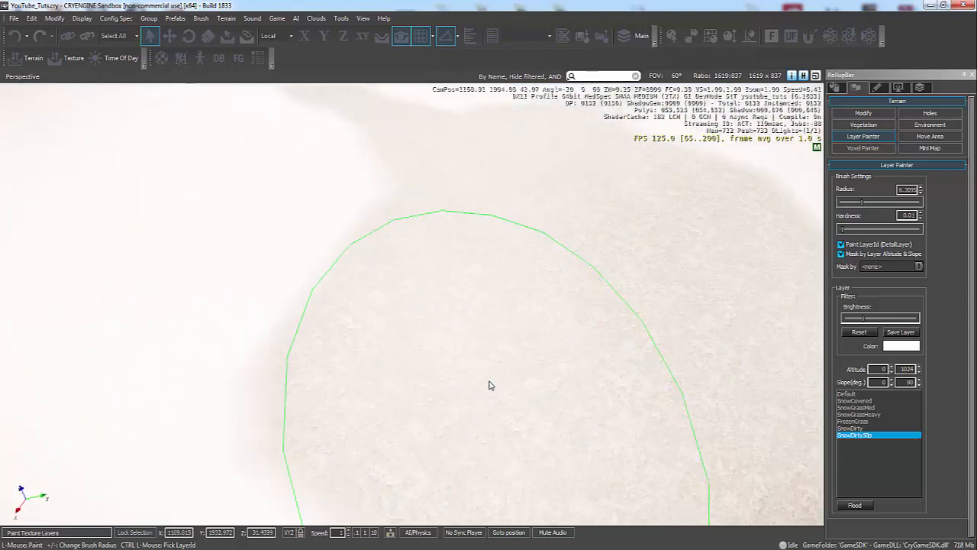
Paint more of the SnowDirty50p layer over the patch with its brightness raised, and select the SnowCovered layer.
{"action": "left_click", "coordinate": [905, 319]}
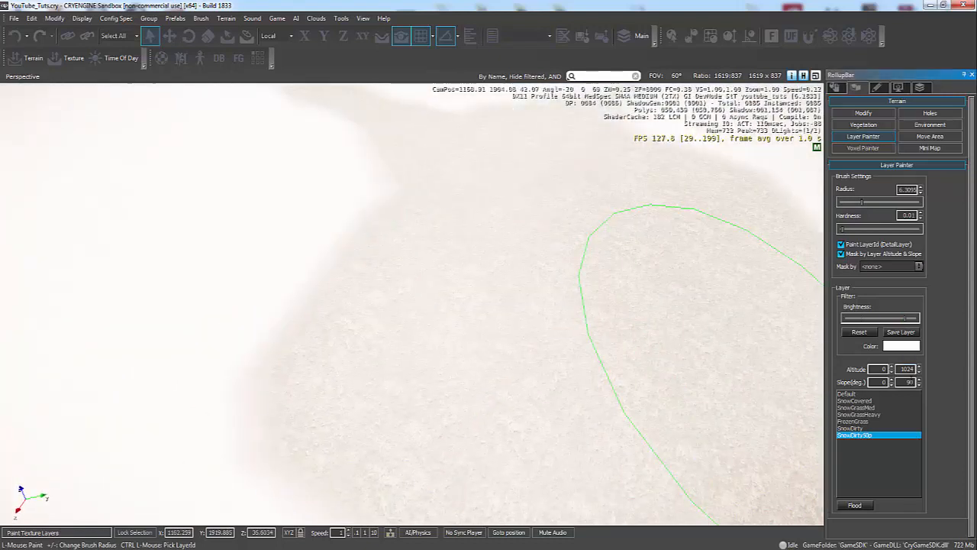
{"action": "mouse_move", "coordinate": [496, 320]}
{"action": "left_mouse_down"}
{"action": "mouse_move", "coordinate": [460, 329]}
{"action": "mouse_move", "coordinate": [290, 238]}
{"action": "mouse_move", "coordinate": [362, 283]}
{"action": "mouse_move", "coordinate": [395, 388]}
{"action": "left_mouse_up"}
{"action": "mouse_move", "coordinate": [395, 388]}
{"action": "right_mouse_down"}
{"action": "mouse_move", "coordinate": [491, 390]}
{"action": "mouse_move", "coordinate": [473, 421]}
{"action": "mouse_move", "coordinate": [453, 419]}
{"action": "right_mouse_up"}
{"action": "key", "text": "w"}
{"action": "mouse_move", "coordinate": [320, 410]}
{"action": "right_mouse_down"}
{"action": "mouse_move", "coordinate": [280, 417]}
{"action": "mouse_move", "coordinate": [314, 402]}
{"action": "mouse_move", "coordinate": [370, 401]}
{"action": "right_mouse_up"}
{"action": "key", "text": "s"}
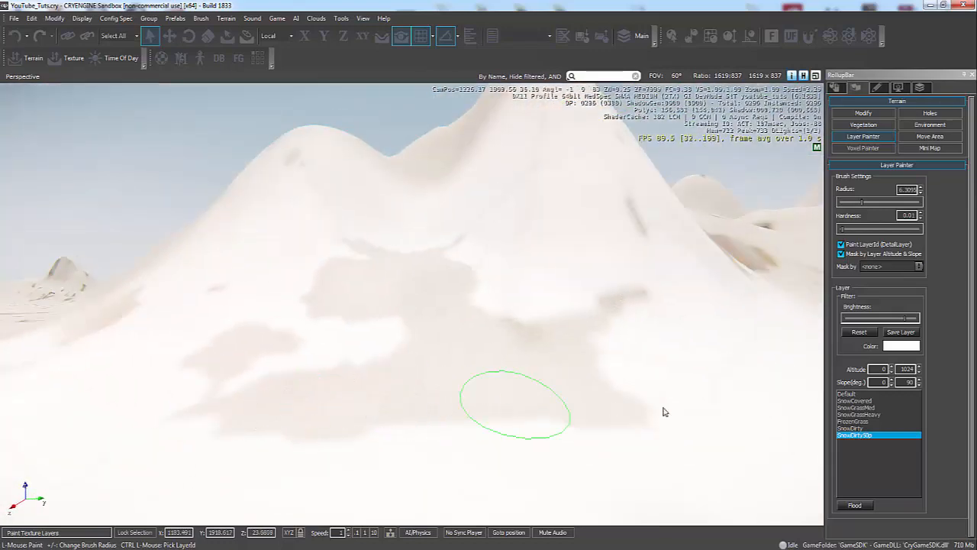
{"action": "left_click", "coordinate": [874, 401]}
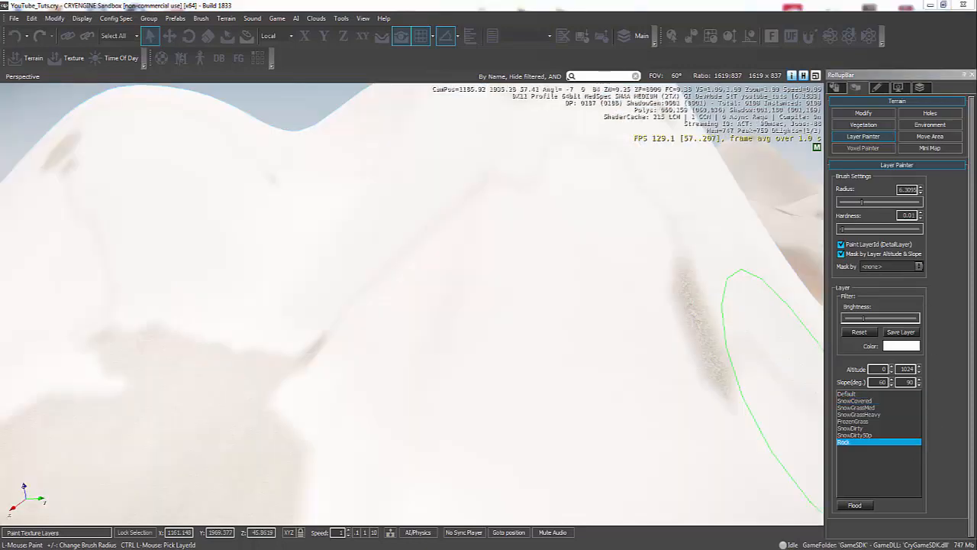
Paint the Rock layer onto the steep face near the top of the tall snowy peak.
{"action": "right_click_drag", "start_coordinate": [292, 307], "coordinate": [284, 302]}
{"action": "key", "text": "w"}
{"action": "key", "text": "a"}
{"action": "key", "text": "w"}
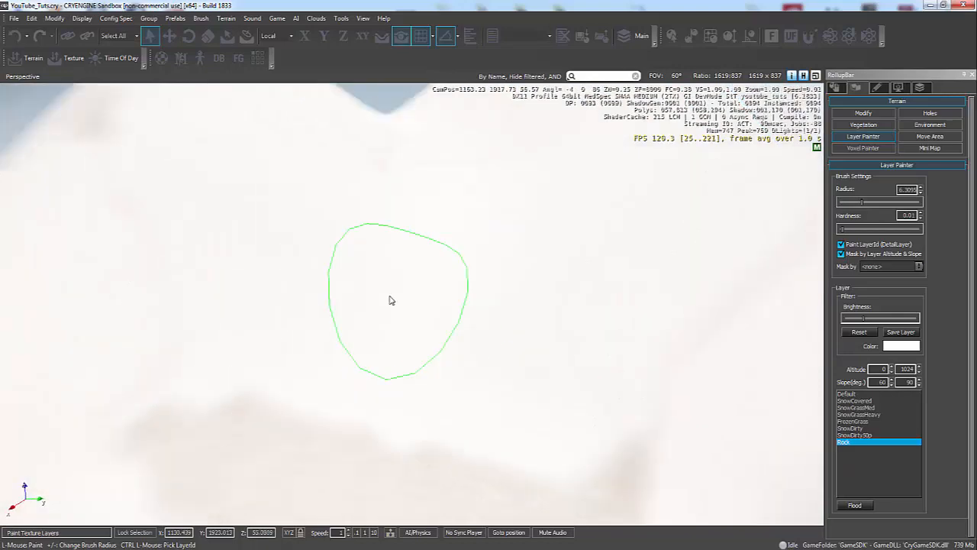
{"action": "right_click_drag", "start_coordinate": [450, 352], "coordinate": [457, 352]}
{"action": "key", "text": "s"}
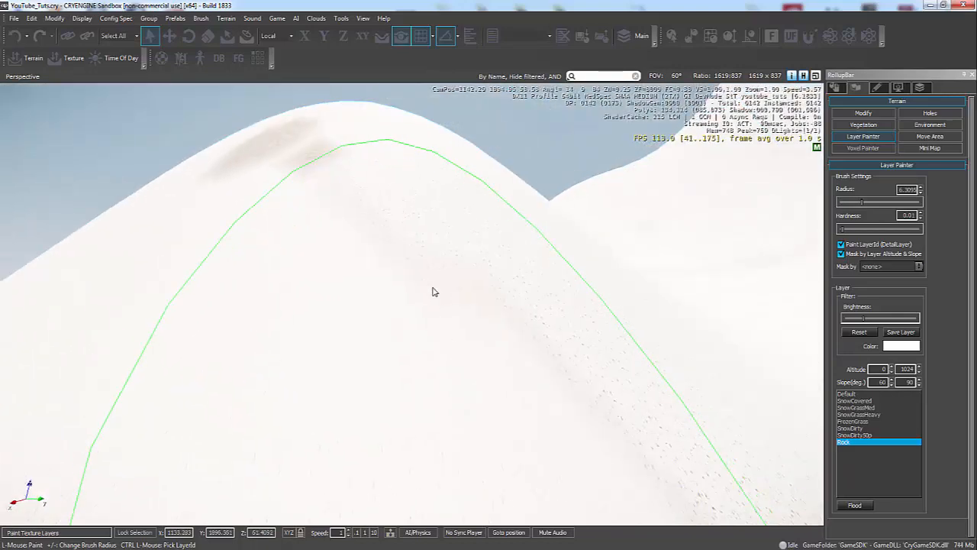
{"action": "right_click_drag", "start_coordinate": [432, 290], "coordinate": [465, 358]}
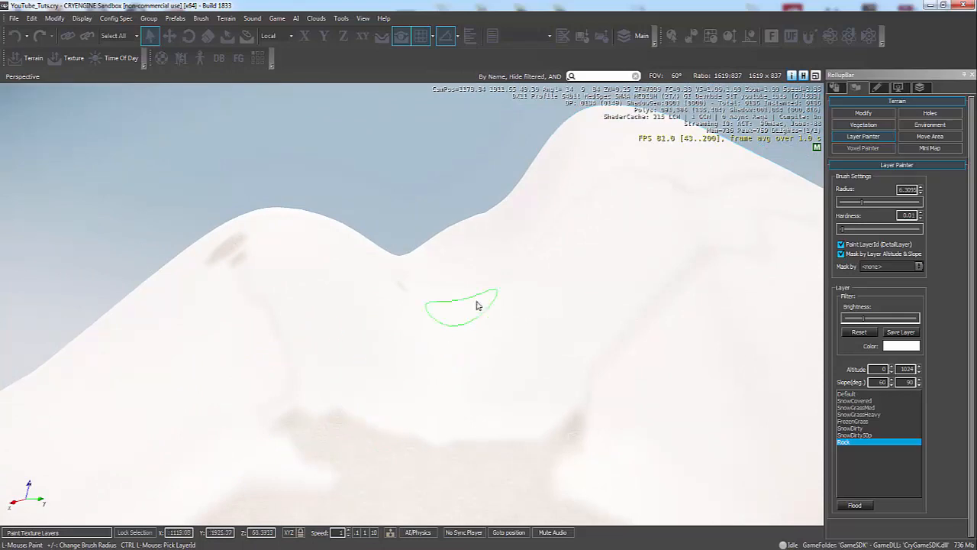
{"action": "key", "text": "d"}
{"action": "right_click_drag", "start_coordinate": [672, 324], "coordinate": [698, 331]}
{"action": "key", "text": "s"}
{"action": "key", "text": "d"}
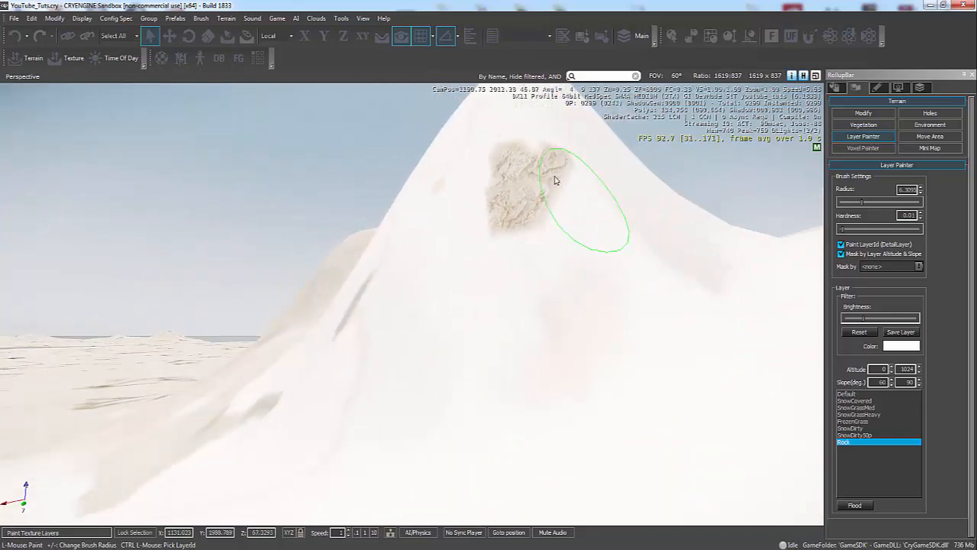
{"action": "left_click_drag", "start_coordinate": [554, 179], "coordinate": [527, 119]}
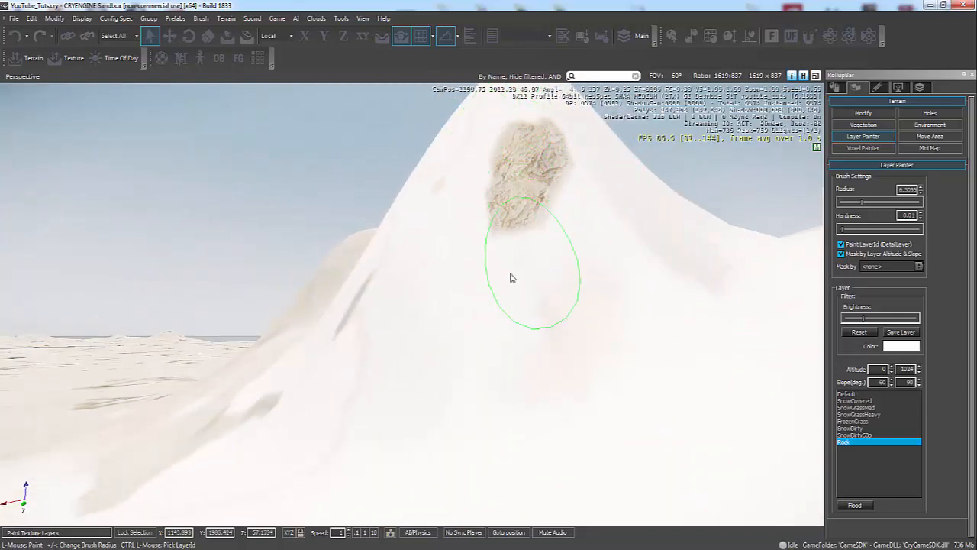
Paint more Rock patches on the steep faces of the tall peak and the neighbouring hill.
{"action": "key", "text": "a"}
{"action": "right_click_drag", "start_coordinate": [616, 372], "coordinate": [619, 373]}
{"action": "key", "text": "s"}
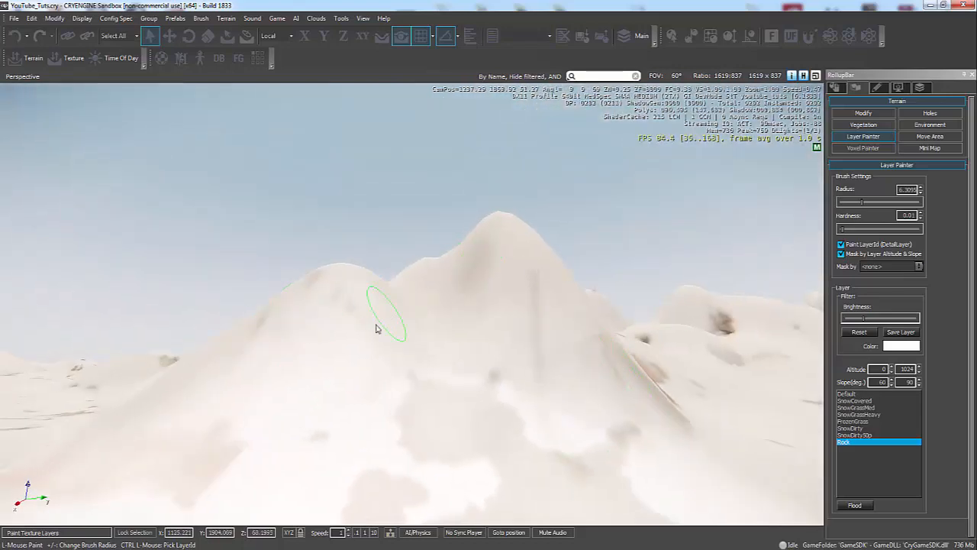
{"action": "key", "text": "w"}
{"action": "key", "text": "w"}
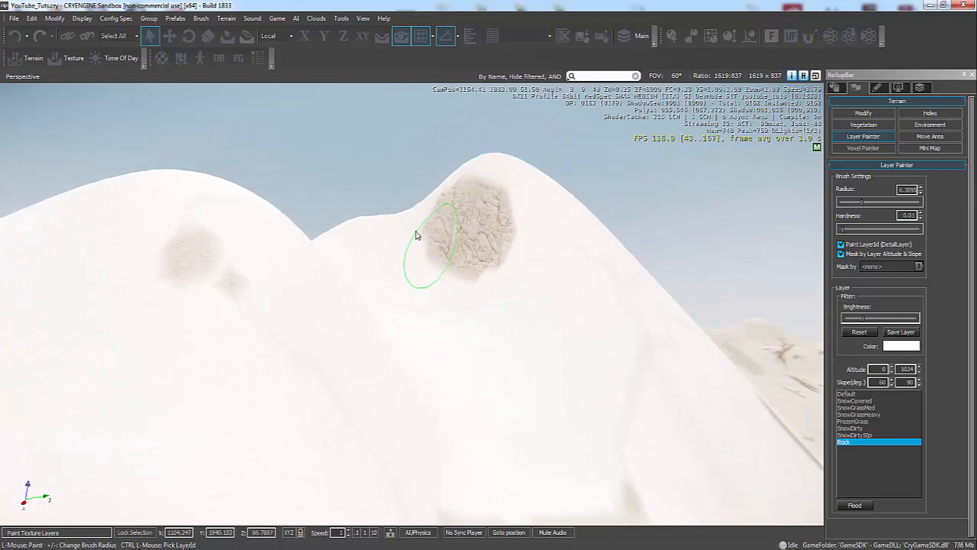
{"action": "key", "text": "a"}
{"action": "right_click_drag", "start_coordinate": [265, 349], "coordinate": [267, 349]}
{"action": "key", "text": "a"}
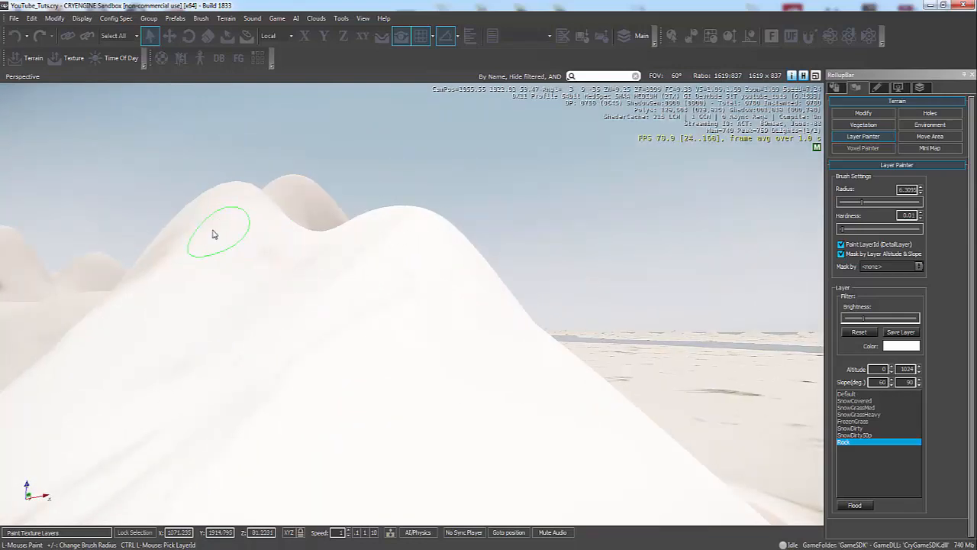
{"action": "key", "text": "w"}
{"action": "right_click_drag", "start_coordinate": [519, 356], "coordinate": [531, 356]}
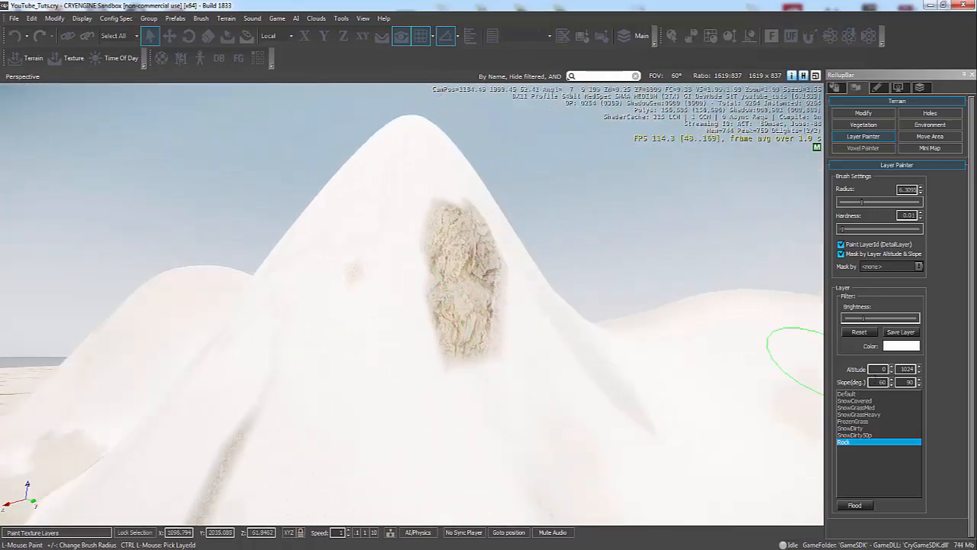
Set the Rock layer's minimum slope to 50 degrees and paint Rock across the side of the tall peak.
{"action": "left_click", "coordinate": [878, 381]}
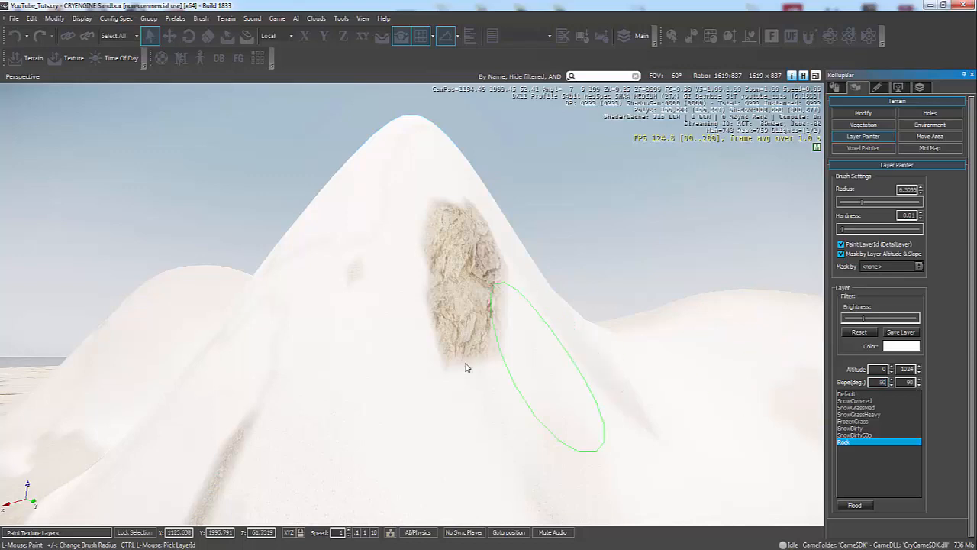
{"action": "mouse_move", "coordinate": [527, 358]}
{"action": "left_mouse_down"}
{"action": "mouse_move", "coordinate": [359, 306]}
{"action": "mouse_move", "coordinate": [382, 252]}
{"action": "mouse_move", "coordinate": [543, 372]}
{"action": "mouse_move", "coordinate": [546, 431]}
{"action": "mouse_move", "coordinate": [526, 409]}
{"action": "left_mouse_up"}
{"action": "key", "text": "a"}
{"action": "mouse_move", "coordinate": [666, 419]}
{"action": "right_mouse_down"}
{"action": "mouse_move", "coordinate": [567, 414]}
{"action": "mouse_move", "coordinate": [522, 348]}
{"action": "right_mouse_up"}
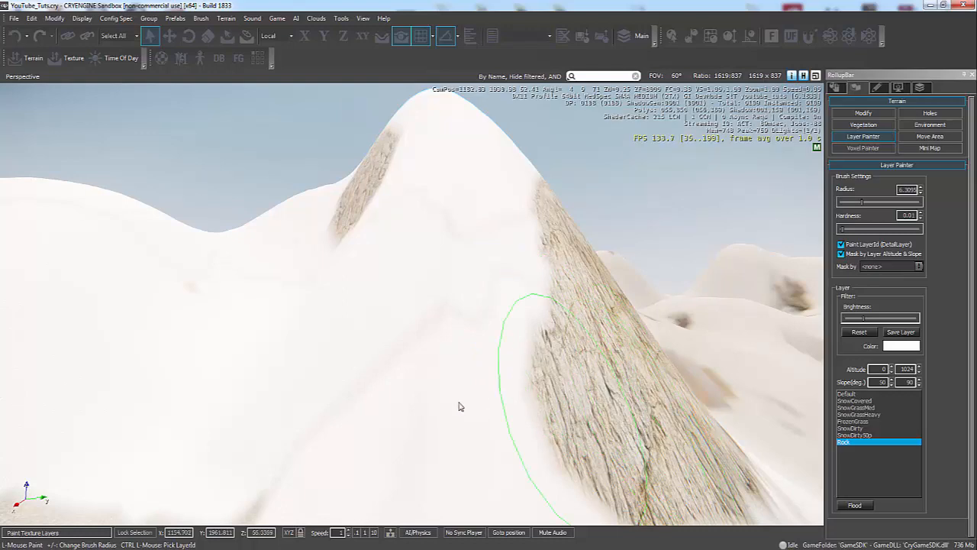
{"action": "key", "text": "d"}
{"action": "right_click_drag", "start_coordinate": [408, 343], "coordinate": [368, 341]}
{"action": "key", "text": "d"}
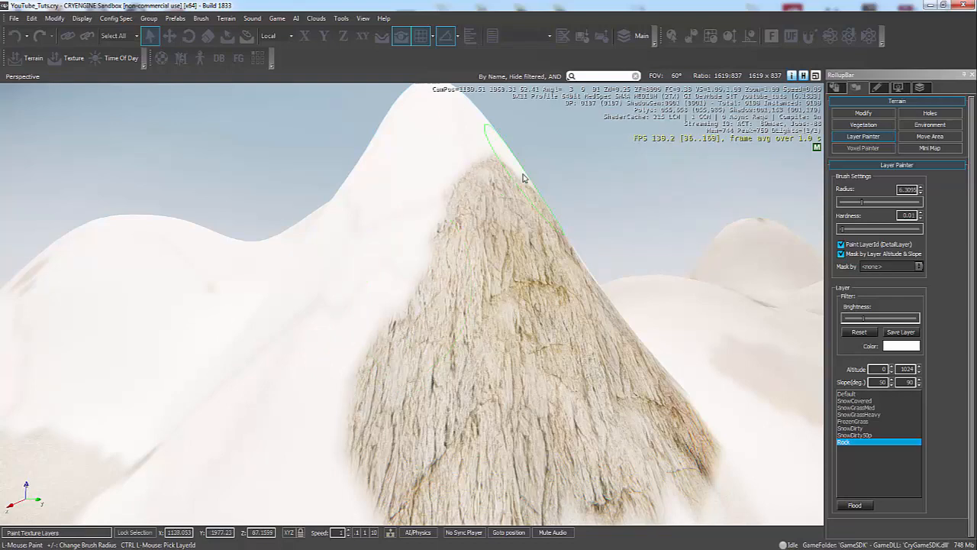
{"action": "key", "text": "a"}
{"action": "right_click_drag", "start_coordinate": [447, 272], "coordinate": [482, 290]}
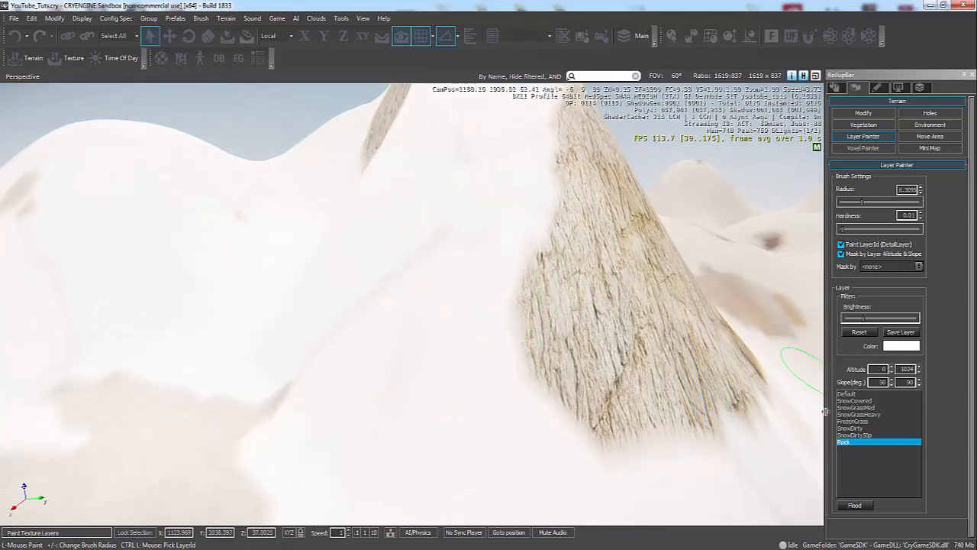
Tint the Rock layer light pinkish grey (228, 220, 217) and paint it across more of the tall peak's side.
{"action": "left_click", "coordinate": [899, 347]}
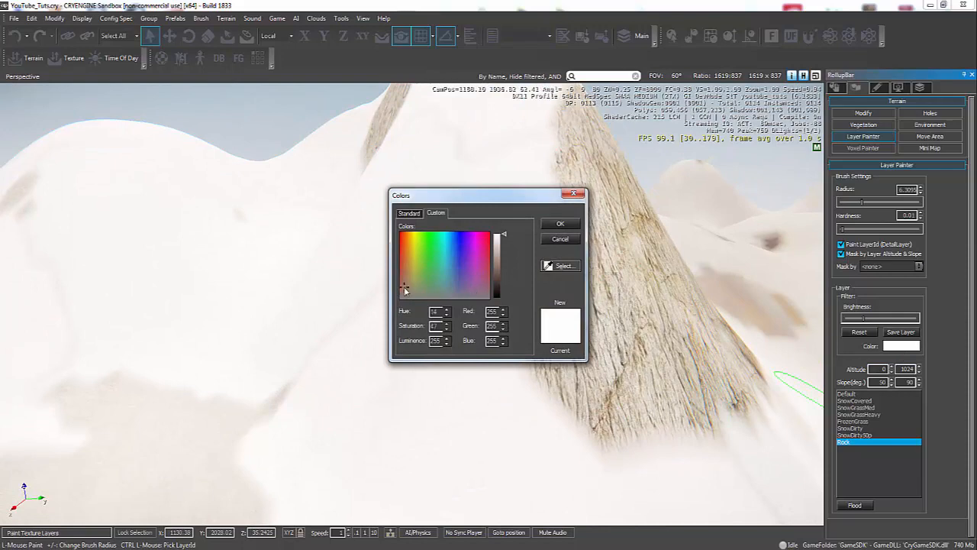
{"action": "left_click_drag", "start_coordinate": [507, 281], "coordinate": [501, 241]}
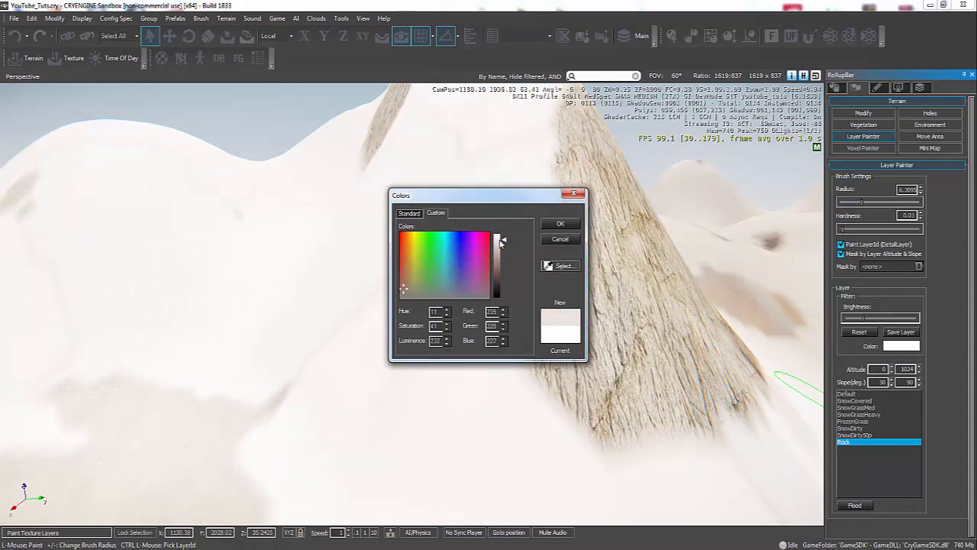
{"action": "left_click", "coordinate": [560, 224]}
{"action": "mouse_move", "coordinate": [499, 305]}
{"action": "left_mouse_down"}
{"action": "mouse_move", "coordinate": [476, 349]}
{"action": "mouse_move", "coordinate": [423, 349]}
{"action": "mouse_move", "coordinate": [519, 412]}
{"action": "mouse_move", "coordinate": [603, 428]}
{"action": "mouse_move", "coordinate": [546, 353]}
{"action": "left_mouse_up"}
Set the Rock layer's color to a strong red with hue 0, saturation 255 and luminance 100.
{"action": "left_click", "coordinate": [901, 345]}
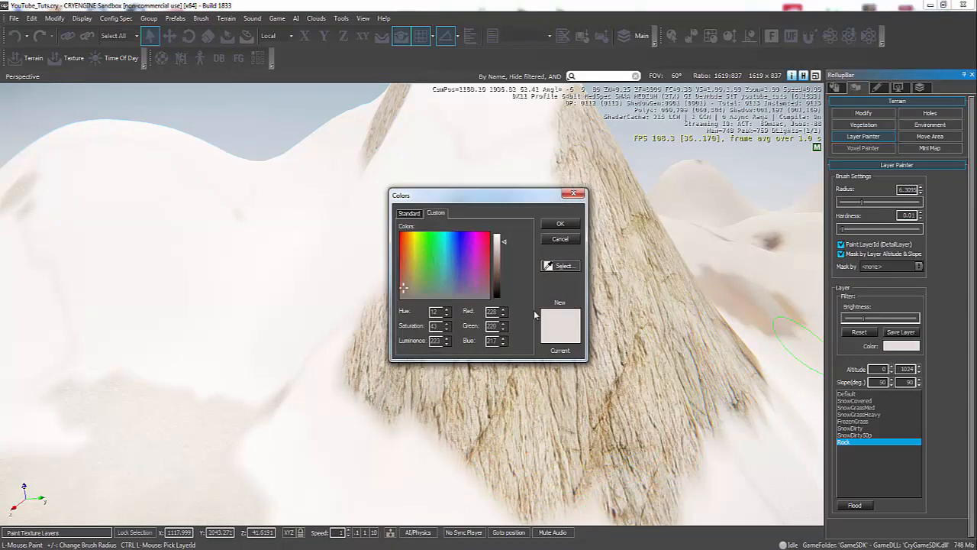
{"action": "left_click", "coordinate": [497, 255]}
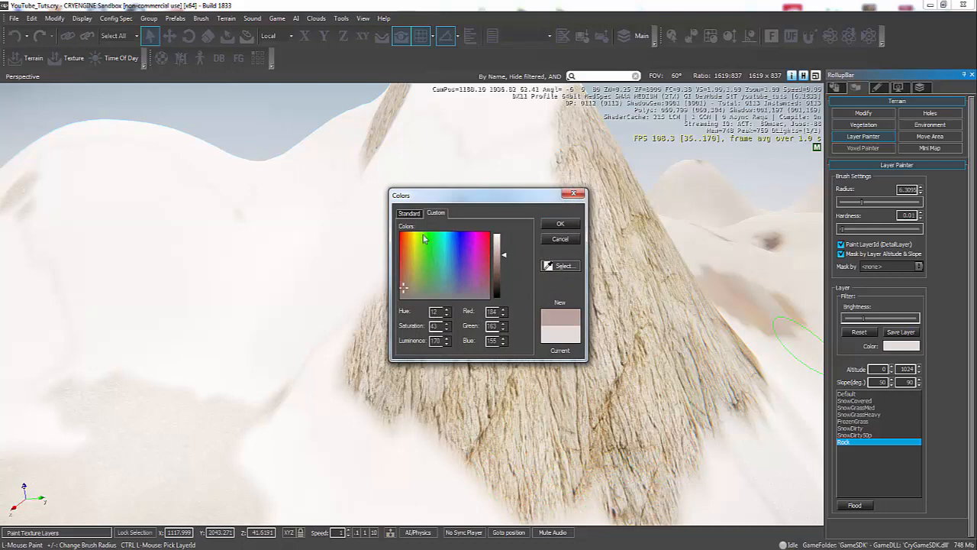
{"action": "left_click_drag", "start_coordinate": [423, 233], "coordinate": [375, 227]}
{"action": "left_click_drag", "start_coordinate": [504, 255], "coordinate": [505, 276]}
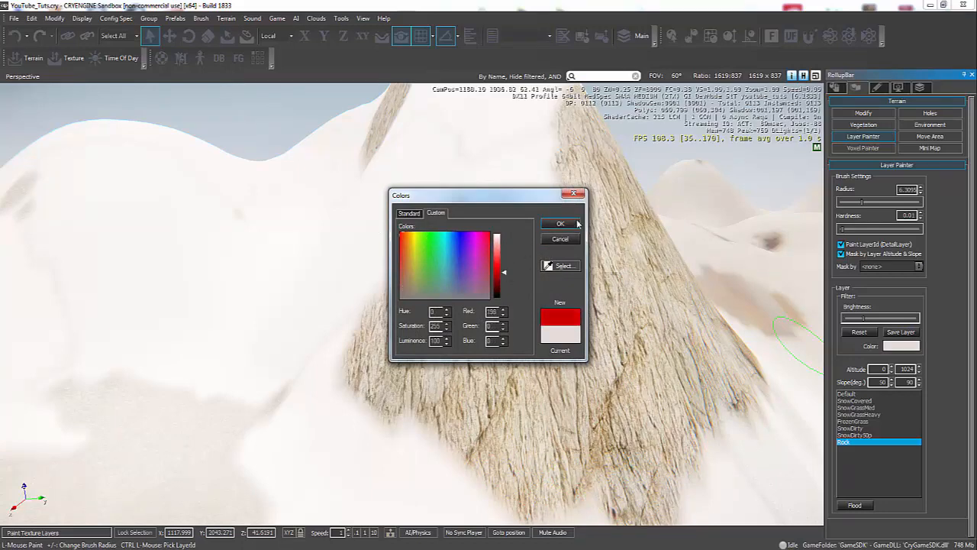
{"action": "left_click", "coordinate": [560, 223]}
Paint the red-tinted Rock layer over the rock faces of the tall peak and the neighbouring hill.
{"action": "key", "text": "a"}
{"action": "mouse_move", "coordinate": [309, 265]}
{"action": "left_mouse_down"}
{"action": "mouse_move", "coordinate": [358, 278]}
{"action": "mouse_move", "coordinate": [223, 258]}
{"action": "mouse_move", "coordinate": [216, 273]}
{"action": "mouse_move", "coordinate": [275, 244]}
{"action": "mouse_move", "coordinate": [290, 259]}
{"action": "mouse_move", "coordinate": [165, 283]}
{"action": "mouse_move", "coordinate": [76, 347]}
{"action": "mouse_move", "coordinate": [228, 305]}
{"action": "mouse_move", "coordinate": [285, 213]}
{"action": "mouse_move", "coordinate": [324, 244]}
{"action": "mouse_move", "coordinate": [377, 239]}
{"action": "mouse_move", "coordinate": [534, 358]}
{"action": "mouse_move", "coordinate": [653, 270]}
{"action": "mouse_move", "coordinate": [534, 321]}
{"action": "mouse_move", "coordinate": [569, 275]}
{"action": "mouse_move", "coordinate": [525, 242]}
{"action": "mouse_move", "coordinate": [581, 211]}
{"action": "mouse_move", "coordinate": [626, 244]}
{"action": "mouse_move", "coordinate": [557, 198]}
{"action": "mouse_move", "coordinate": [462, 266]}
{"action": "mouse_move", "coordinate": [534, 372]}
{"action": "mouse_move", "coordinate": [748, 391]}
{"action": "left_mouse_up"}
{"action": "key", "text": "s"}
{"action": "key", "text": "d"}
{"action": "mouse_move", "coordinate": [534, 366]}
{"action": "right_mouse_down"}
{"action": "mouse_move", "coordinate": [568, 408]}
{"action": "mouse_move", "coordinate": [573, 367]}
{"action": "right_mouse_up"}
{"action": "mouse_move", "coordinate": [571, 277]}
{"action": "left_mouse_down"}
{"action": "mouse_move", "coordinate": [563, 355]}
{"action": "mouse_move", "coordinate": [641, 435]}
{"action": "mouse_move", "coordinate": [694, 458]}
{"action": "mouse_move", "coordinate": [671, 374]}
{"action": "mouse_move", "coordinate": [578, 200]}
{"action": "mouse_move", "coordinate": [587, 229]}
{"action": "mouse_move", "coordinate": [625, 267]}
{"action": "mouse_move", "coordinate": [592, 237]}
{"action": "mouse_move", "coordinate": [580, 252]}
{"action": "mouse_move", "coordinate": [557, 244]}
{"action": "left_mouse_up"}
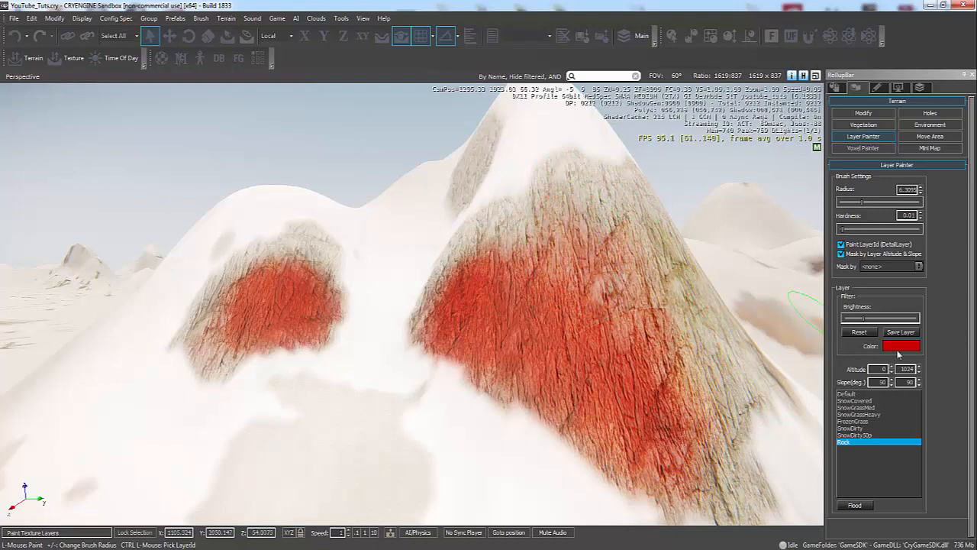
Change the Rock layer's color to green (39, 199, 0).
{"action": "left_click", "coordinate": [901, 346]}
{"action": "left_click", "coordinate": [429, 233]}
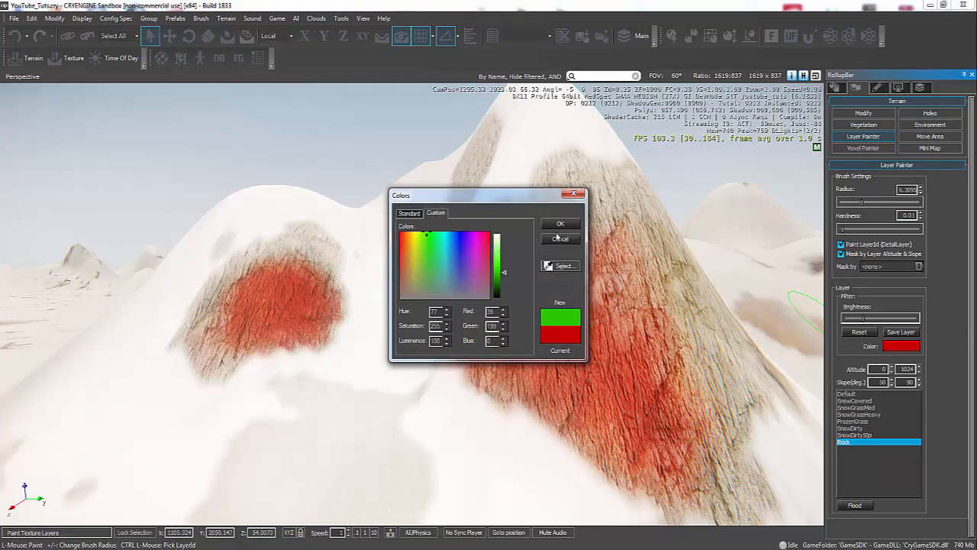
{"action": "left_click", "coordinate": [560, 223]}
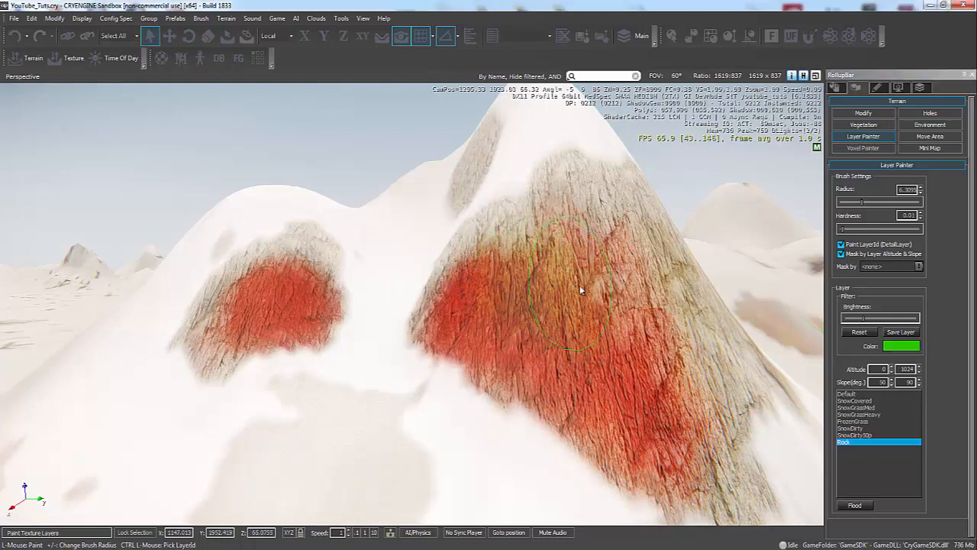
Paint green Rock over the peak's red area, brighten it with raised brightness, and paint the neighbouring hill's lower edge with brightness lowered.
{"action": "mouse_move", "coordinate": [501, 282]}
{"action": "left_mouse_down"}
{"action": "mouse_move", "coordinate": [654, 319]}
{"action": "mouse_move", "coordinate": [595, 305]}
{"action": "left_mouse_up"}
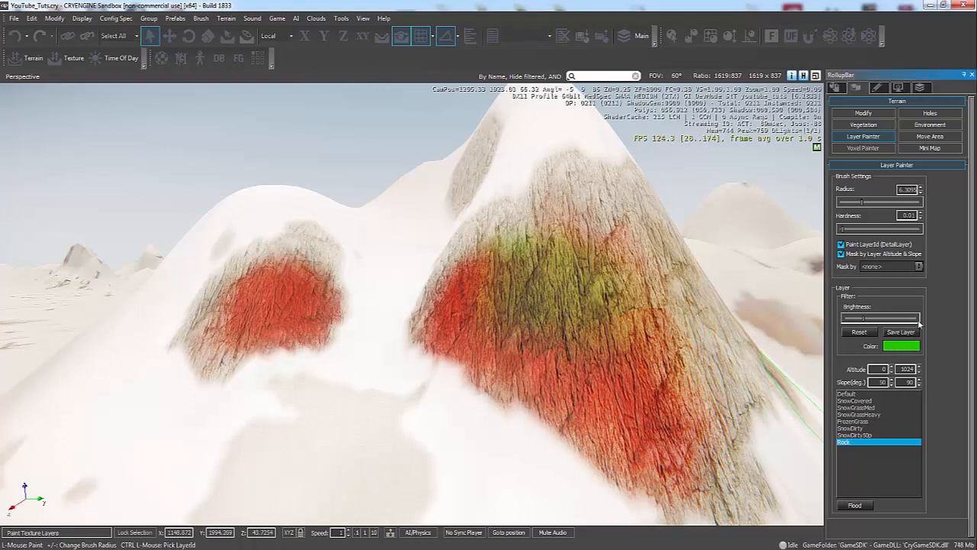
{"action": "mouse_move", "coordinate": [525, 348]}
{"action": "left_mouse_down"}
{"action": "mouse_move", "coordinate": [534, 328]}
{"action": "mouse_move", "coordinate": [497, 313]}
{"action": "left_mouse_up"}
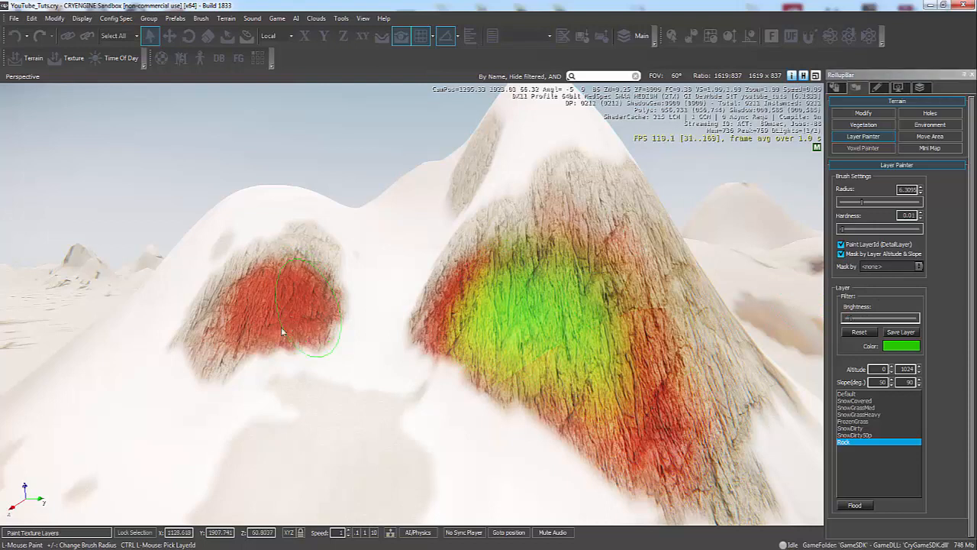
{"action": "mouse_move", "coordinate": [185, 324]}
{"action": "left_mouse_down"}
{"action": "mouse_move", "coordinate": [196, 350]}
{"action": "mouse_move", "coordinate": [183, 359]}
{"action": "mouse_move", "coordinate": [198, 349]}
{"action": "left_mouse_up"}
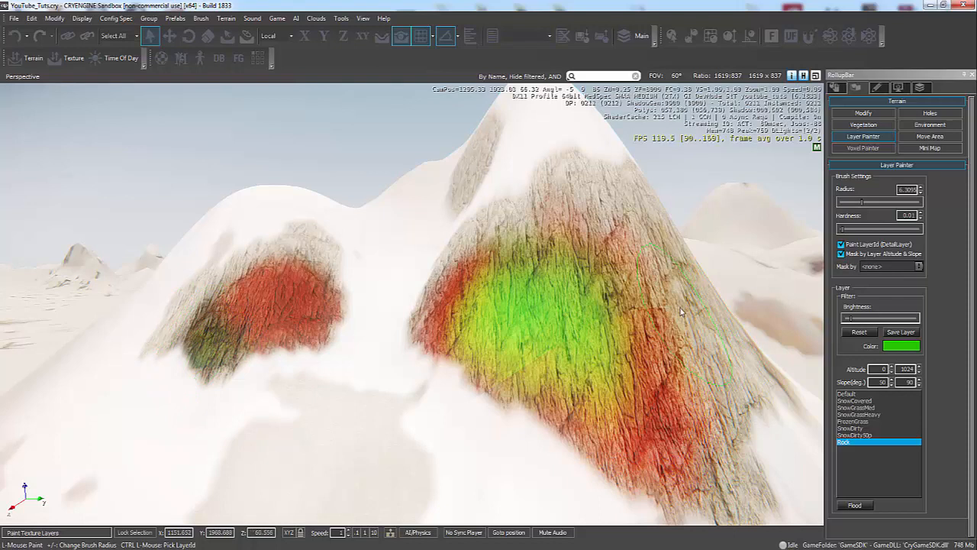
Set the Rock layer's color to red (199, 0, 0), raise its brightness and paint over part of the peak's green patch.
{"action": "left_click", "coordinate": [907, 348]}
{"action": "left_click_drag", "start_coordinate": [484, 293], "coordinate": [486, 190]}
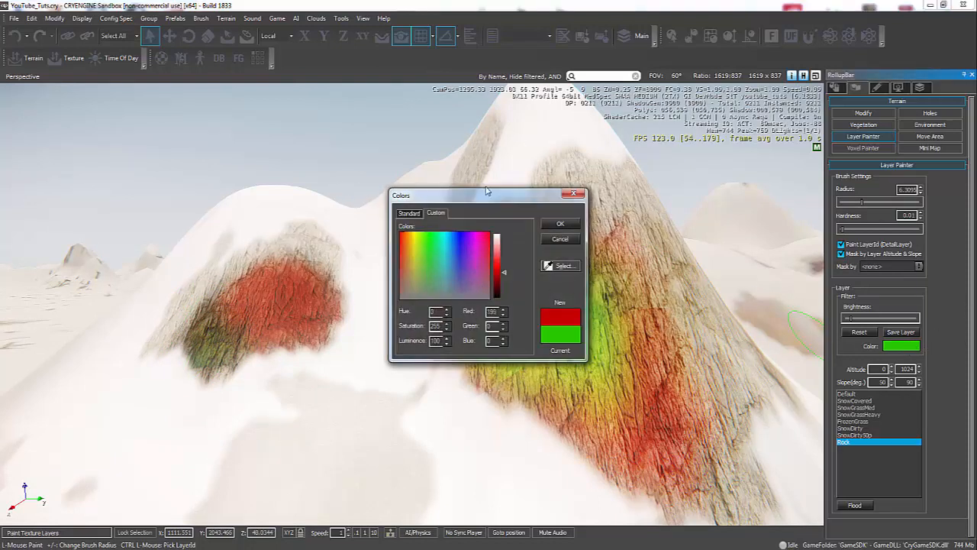
{"action": "left_click", "coordinate": [555, 225]}
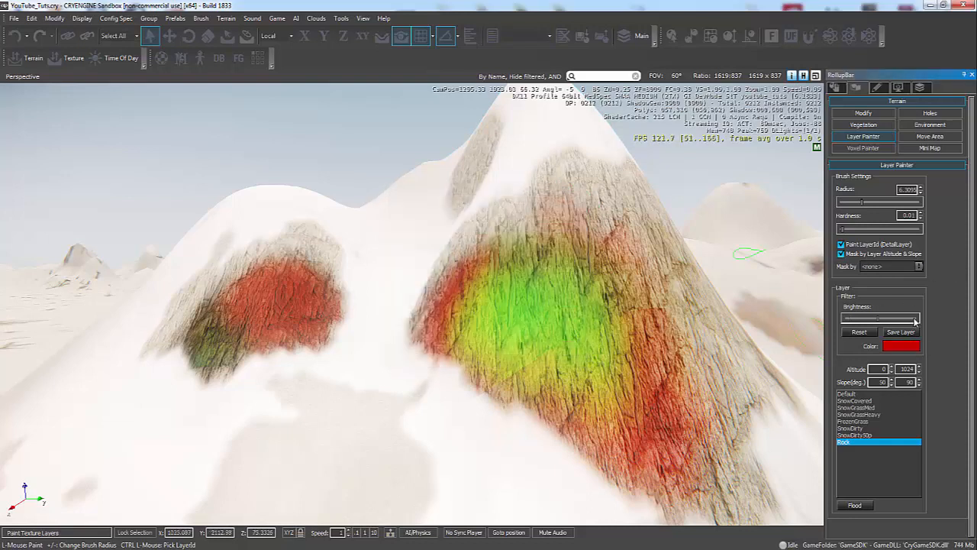
{"action": "mouse_move", "coordinate": [588, 288]}
{"action": "left_mouse_down"}
{"action": "mouse_move", "coordinate": [644, 300]}
{"action": "mouse_move", "coordinate": [619, 333]}
{"action": "mouse_move", "coordinate": [632, 367]}
{"action": "mouse_move", "coordinate": [527, 328]}
{"action": "mouse_move", "coordinate": [593, 343]}
{"action": "mouse_move", "coordinate": [627, 284]}
{"action": "mouse_move", "coordinate": [600, 277]}
{"action": "left_mouse_up"}
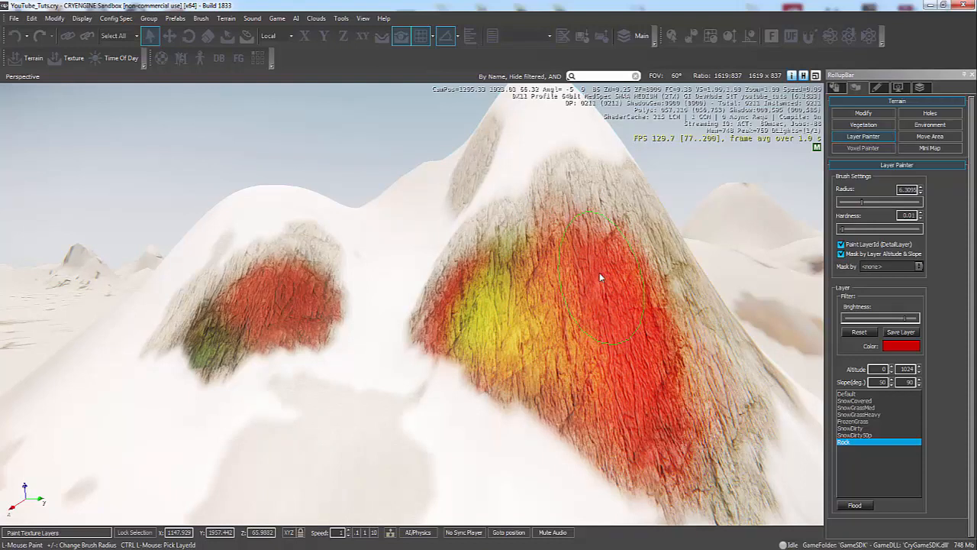